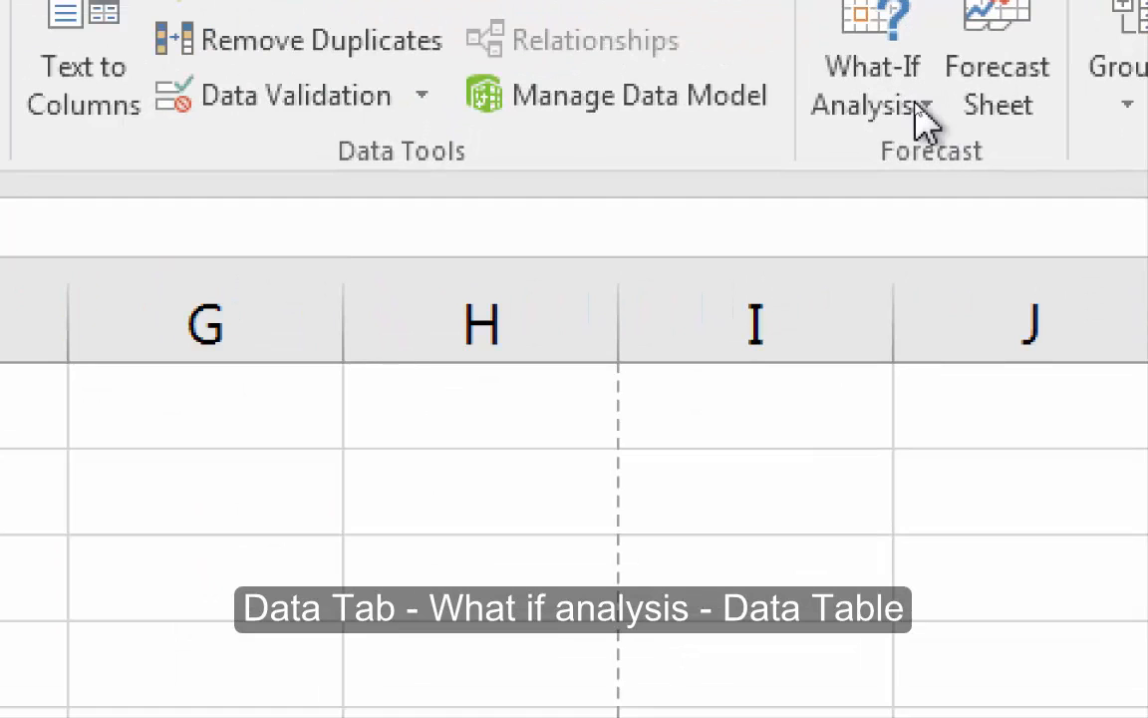
click(917, 107)
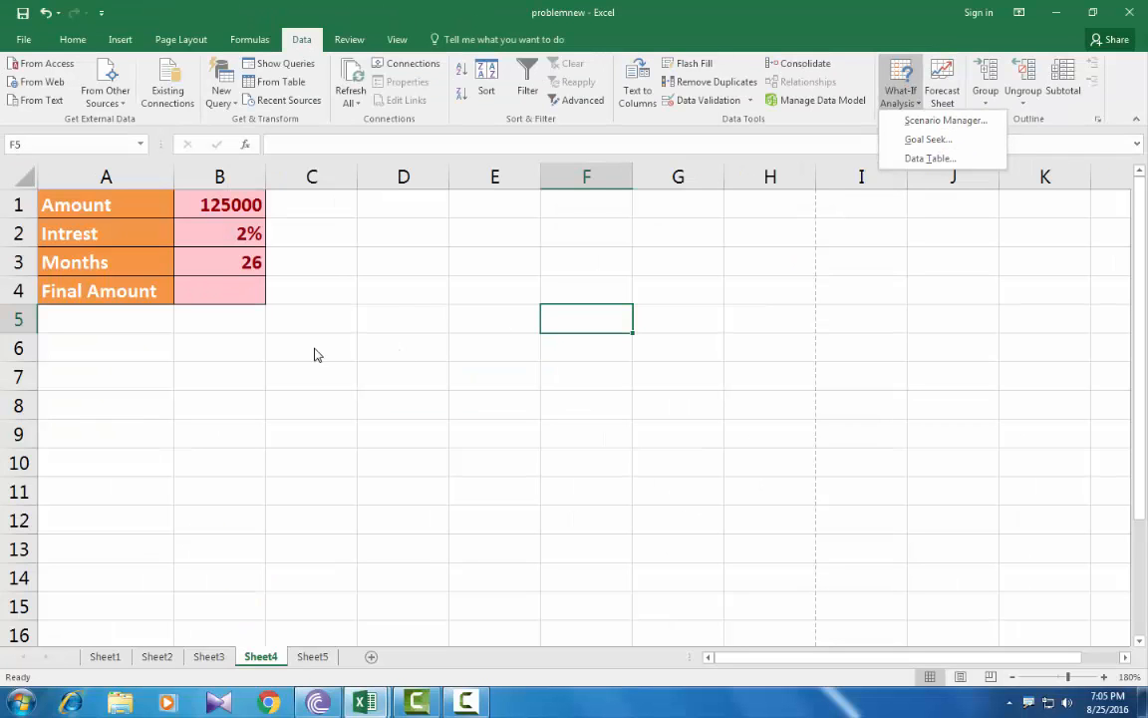
click(314, 349)
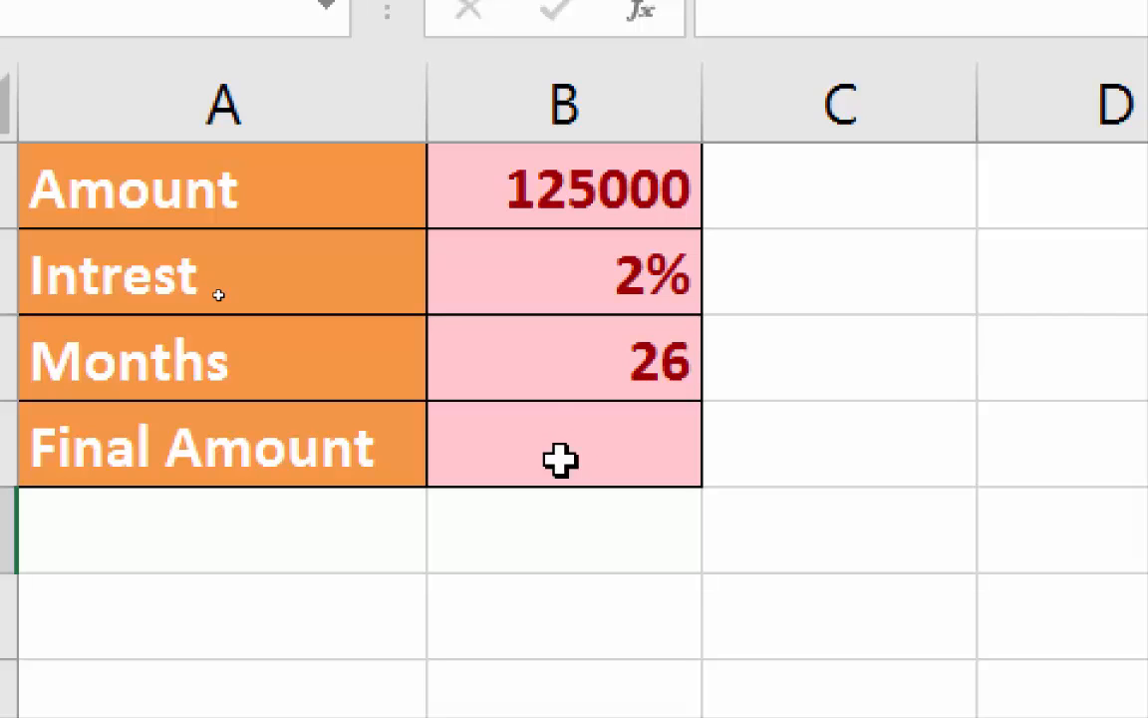
click(809, 289)
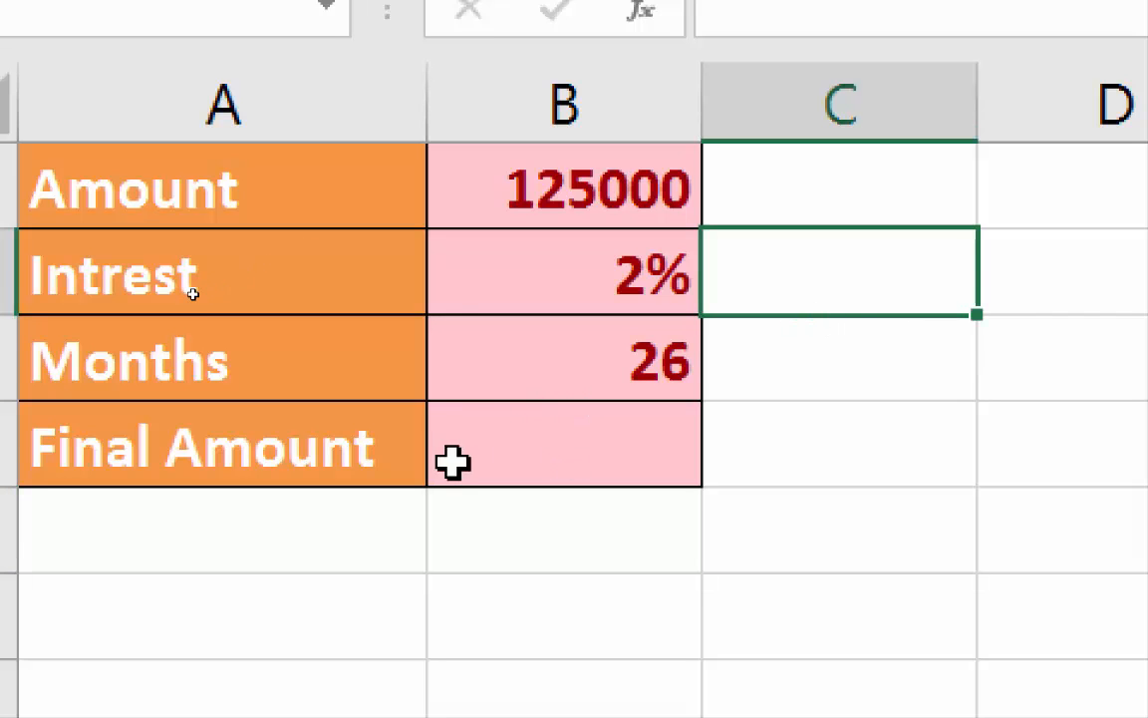
click(484, 457)
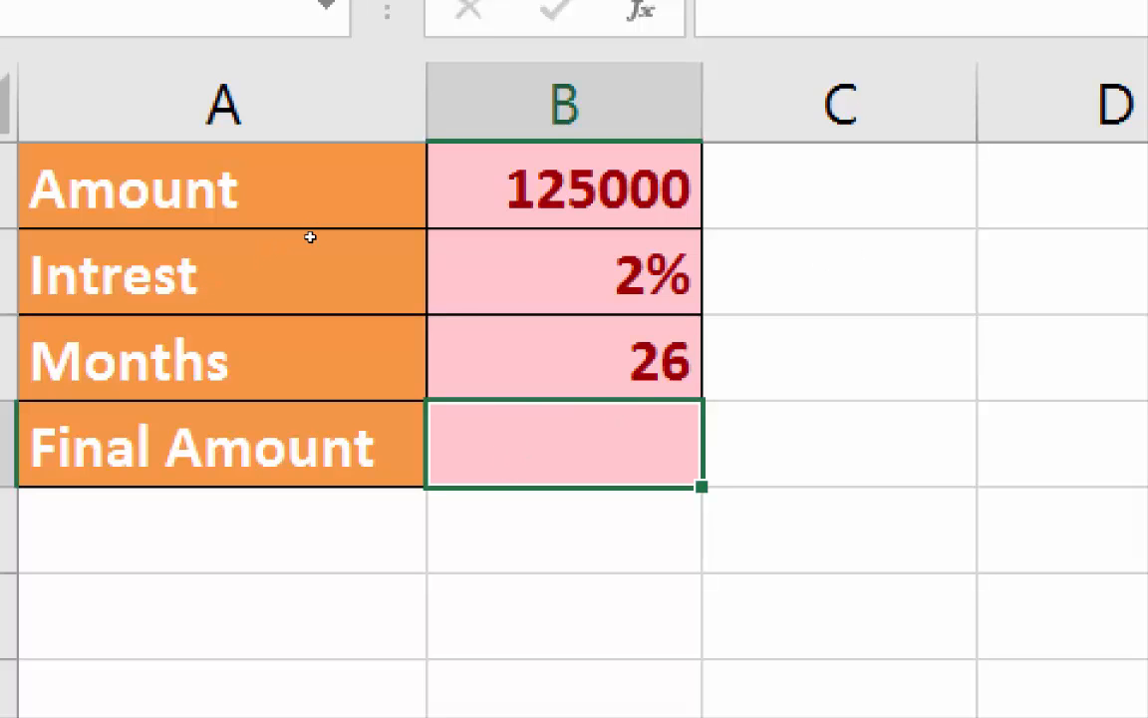
- Calculate the monthly interest in C2 by multiplying amount by interest rate with the formula =B1*B2
click(835, 286)
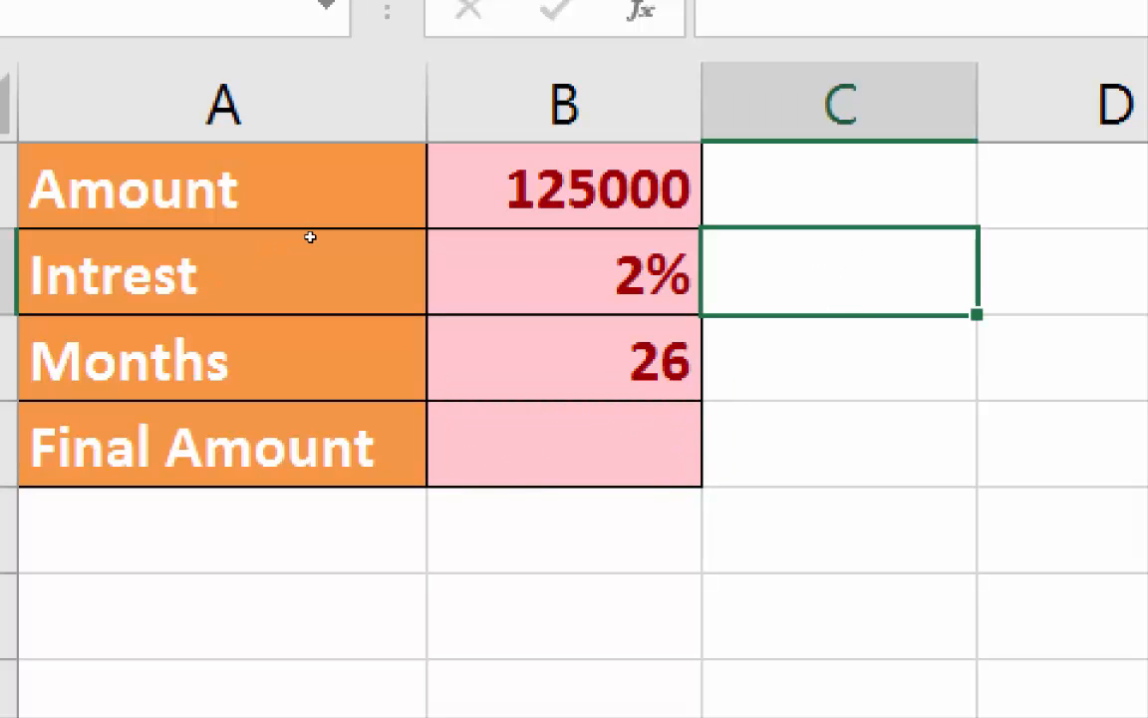
text(=)
click(553, 190)
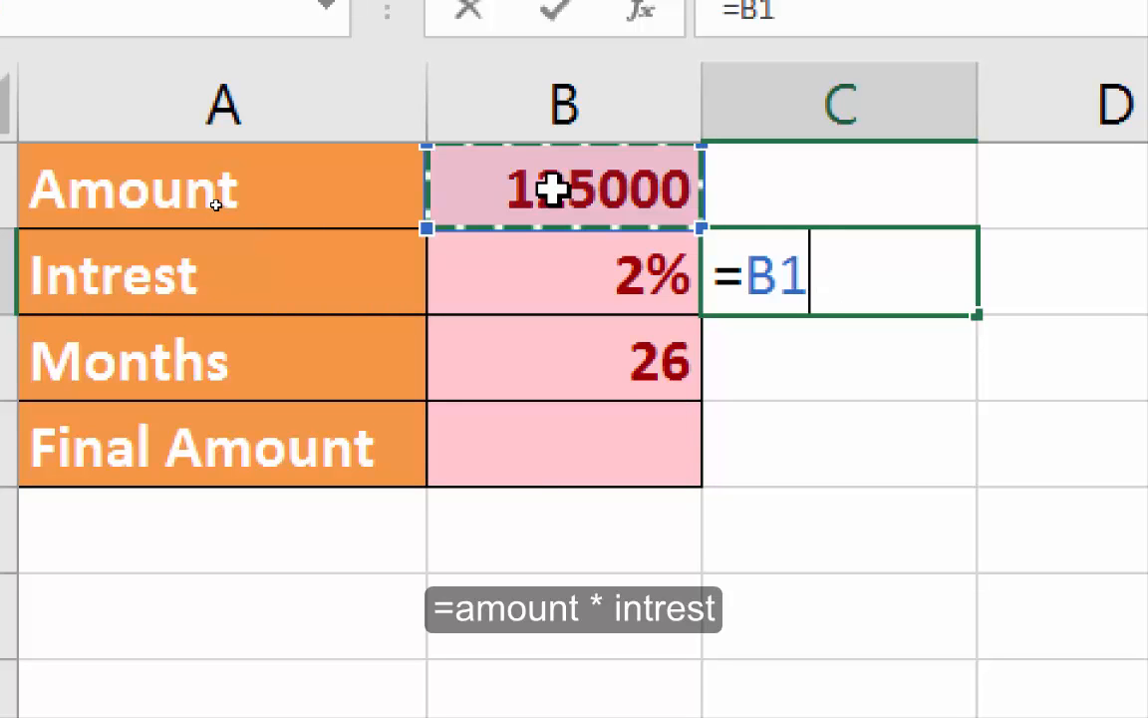
text(*)
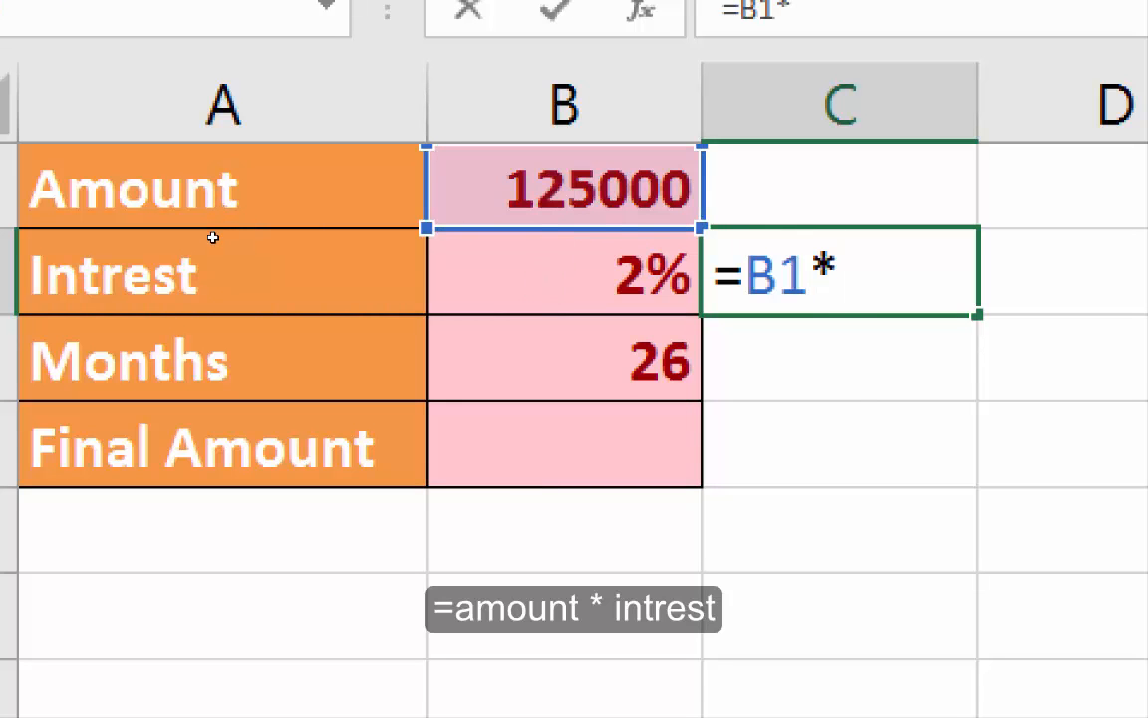
click(543, 281)
key(Return)
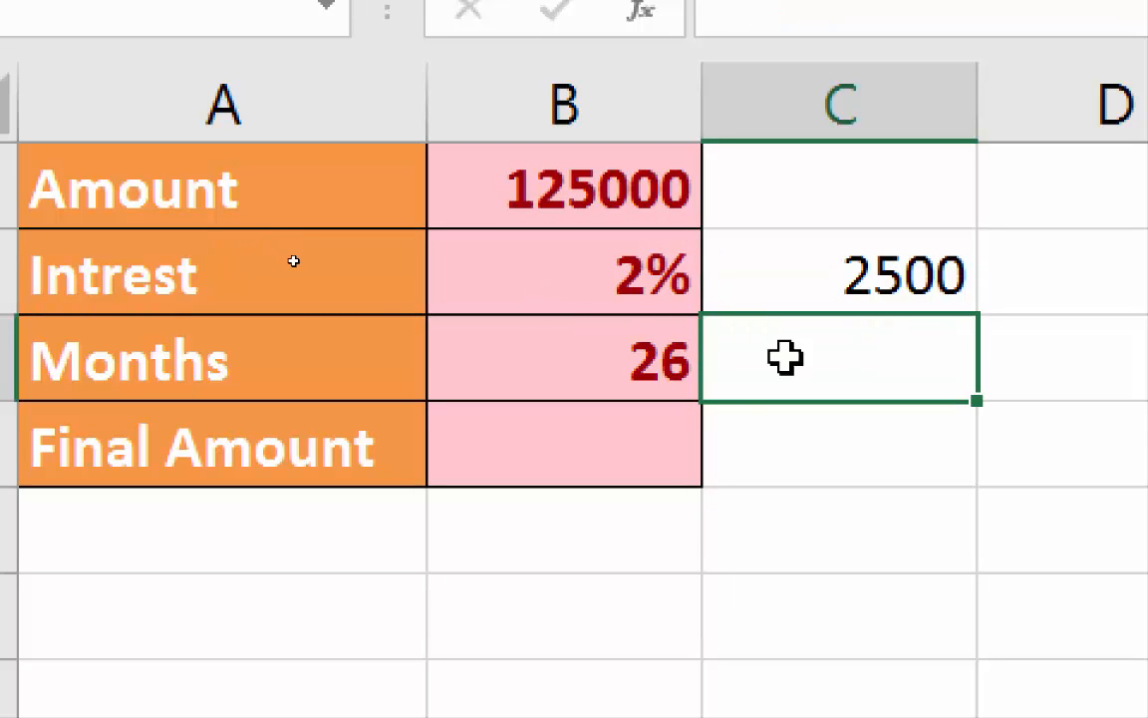
- Calculate the total interest over all months in C3 with the formula =B3*C2
text(=)
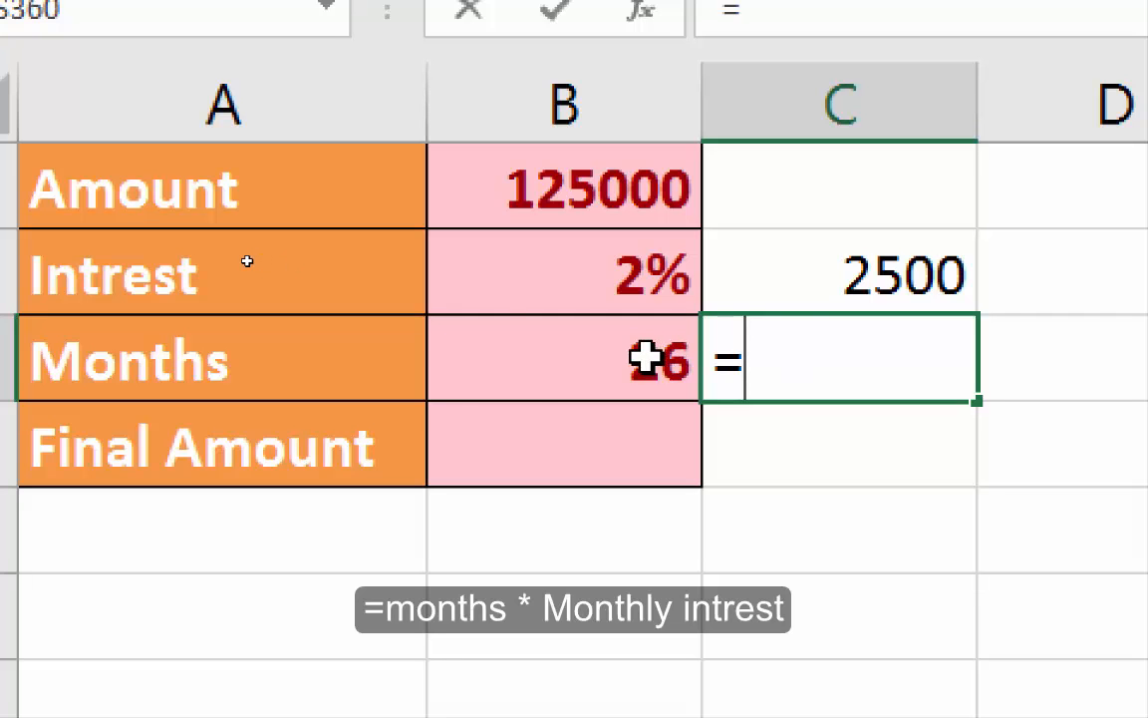
click(646, 359)
text(*)
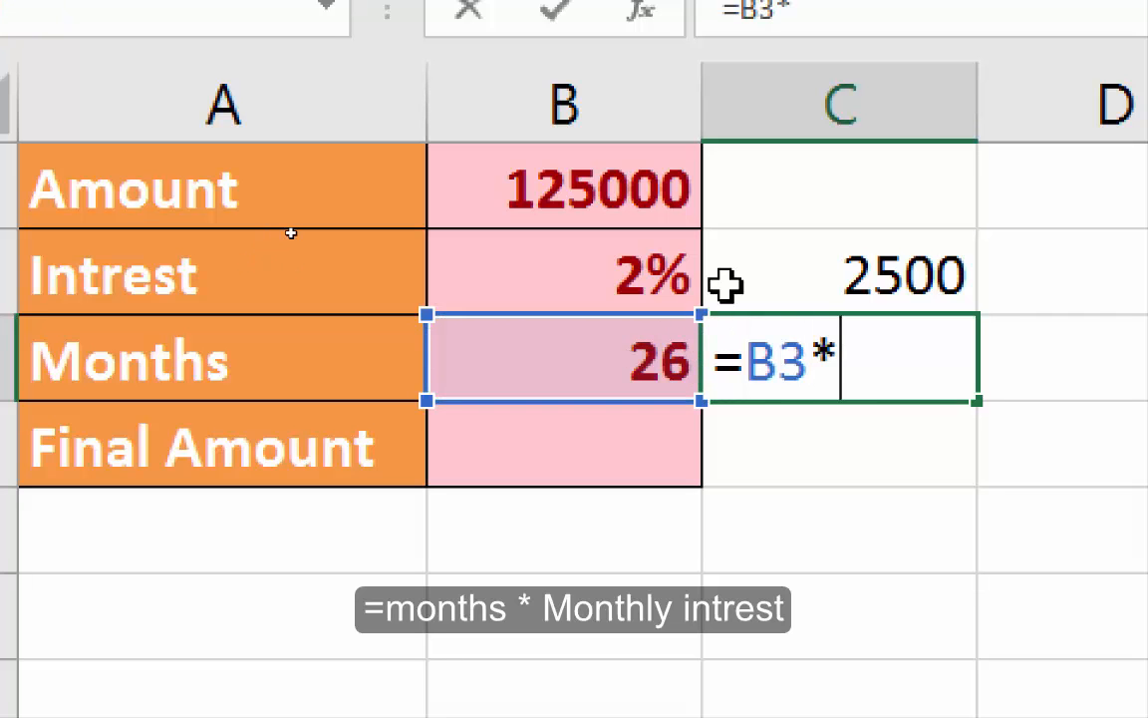
click(790, 279)
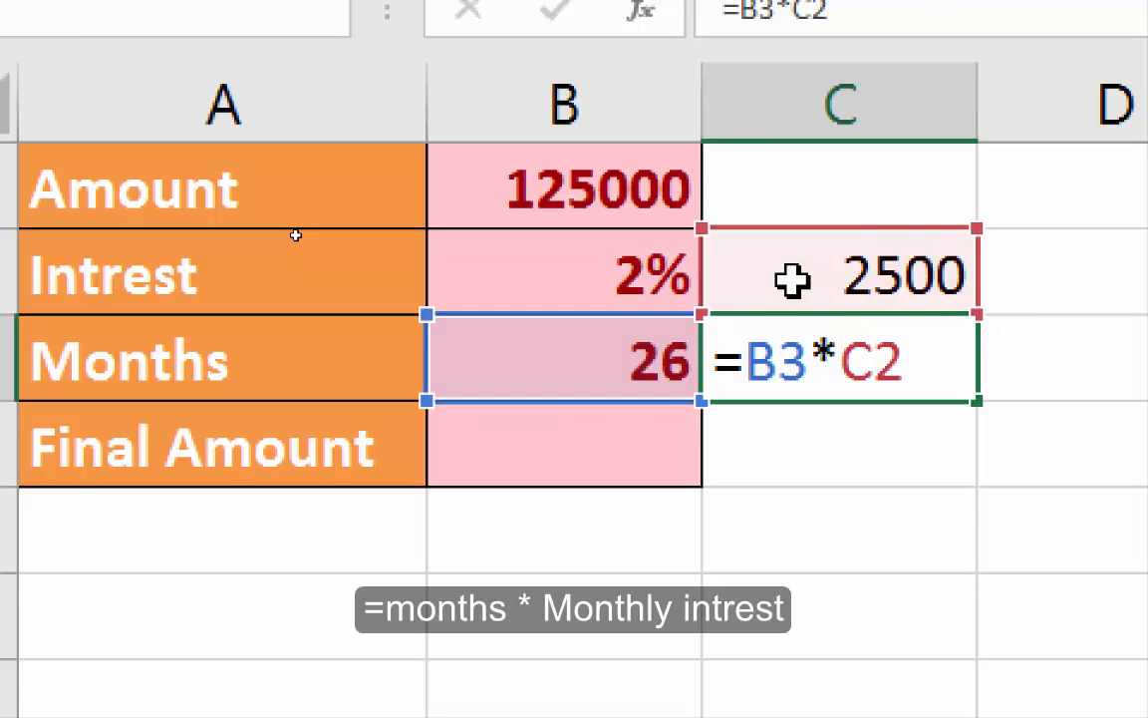
key(Return)
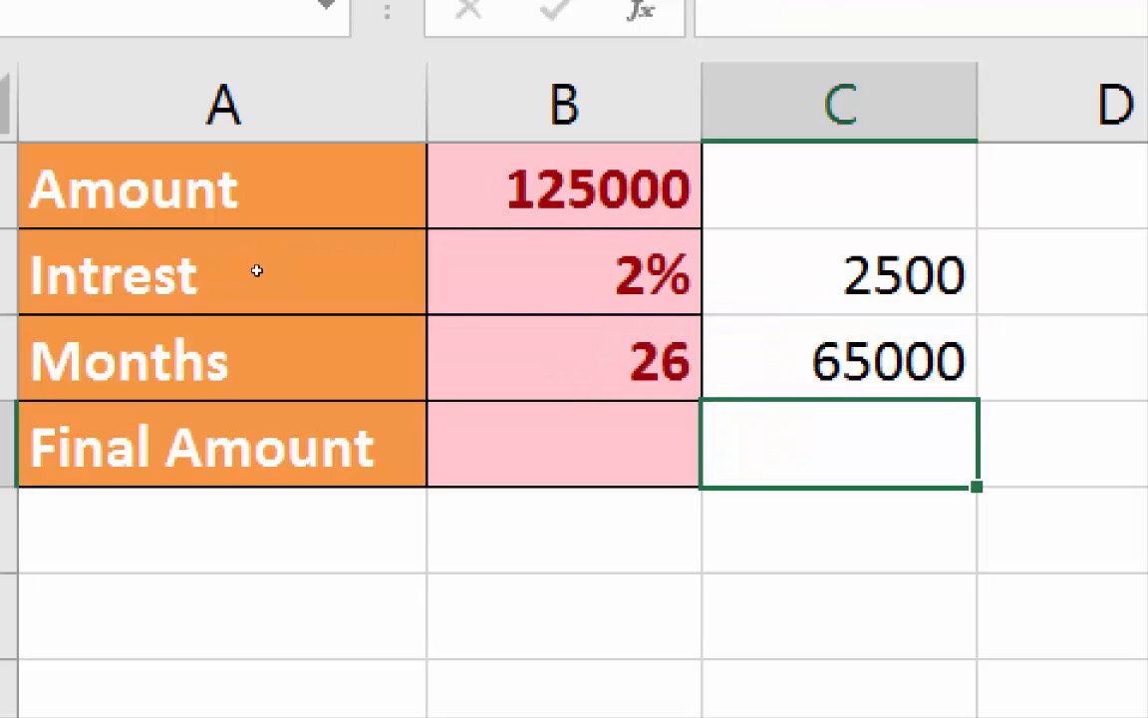
- Add the amount and the total interest in C4 with the formula =B1+C3
double_click(900, 453)
text(=)
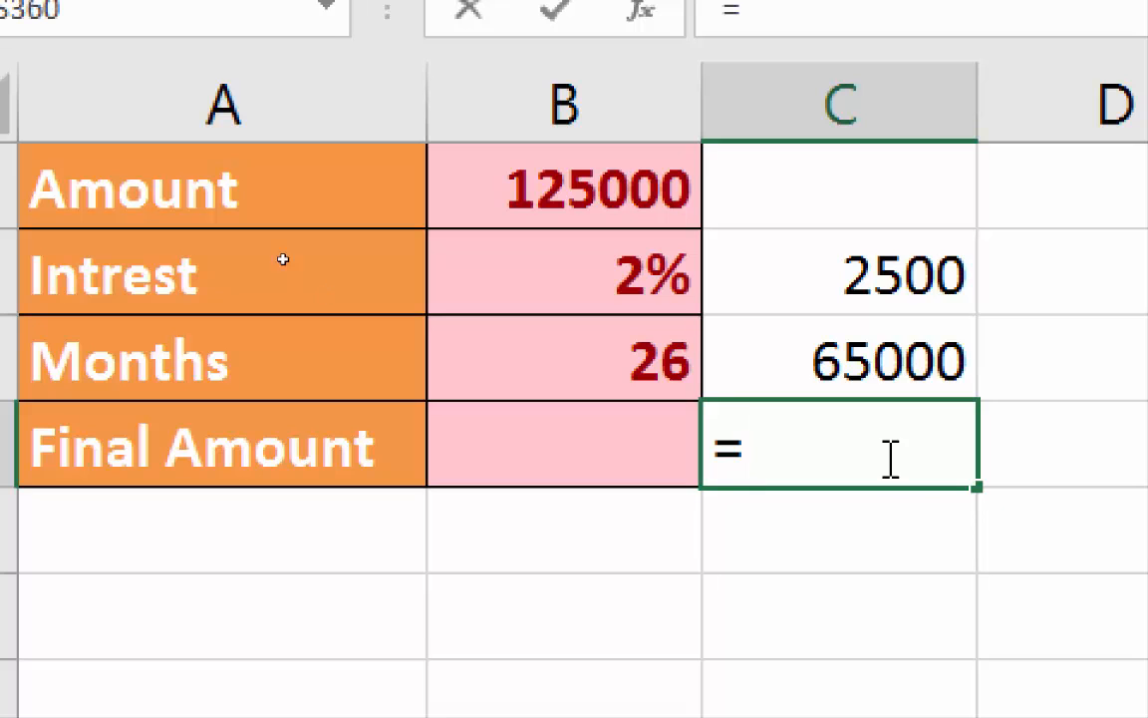
click(571, 199)
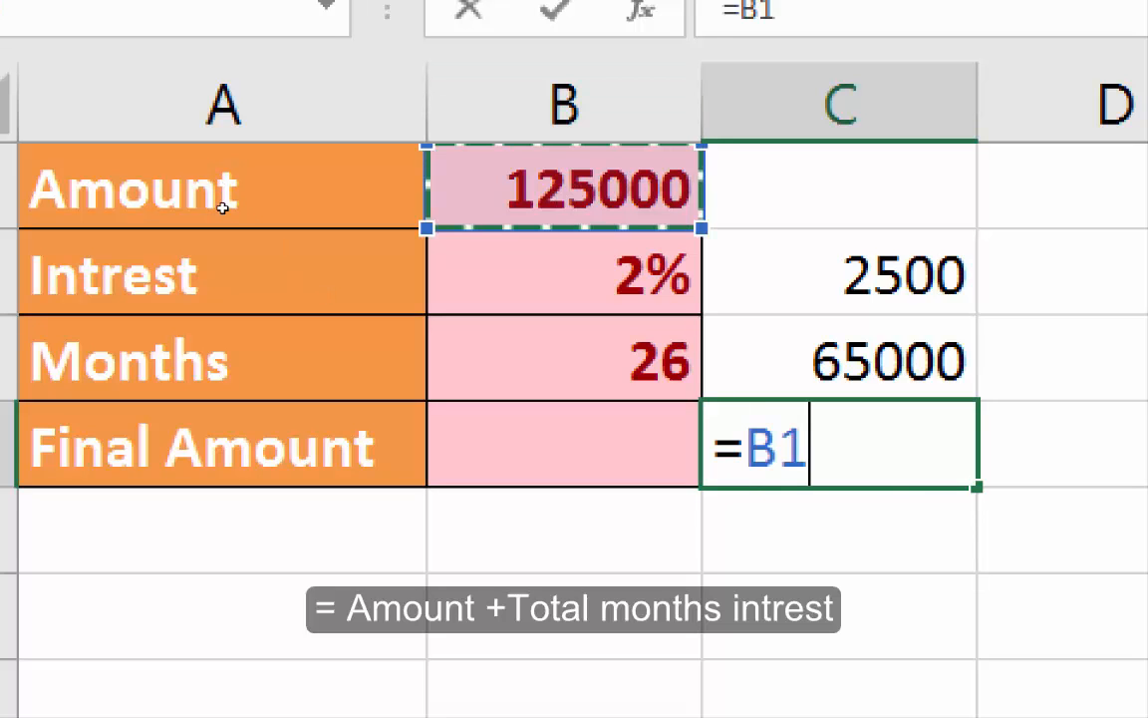
text(+)
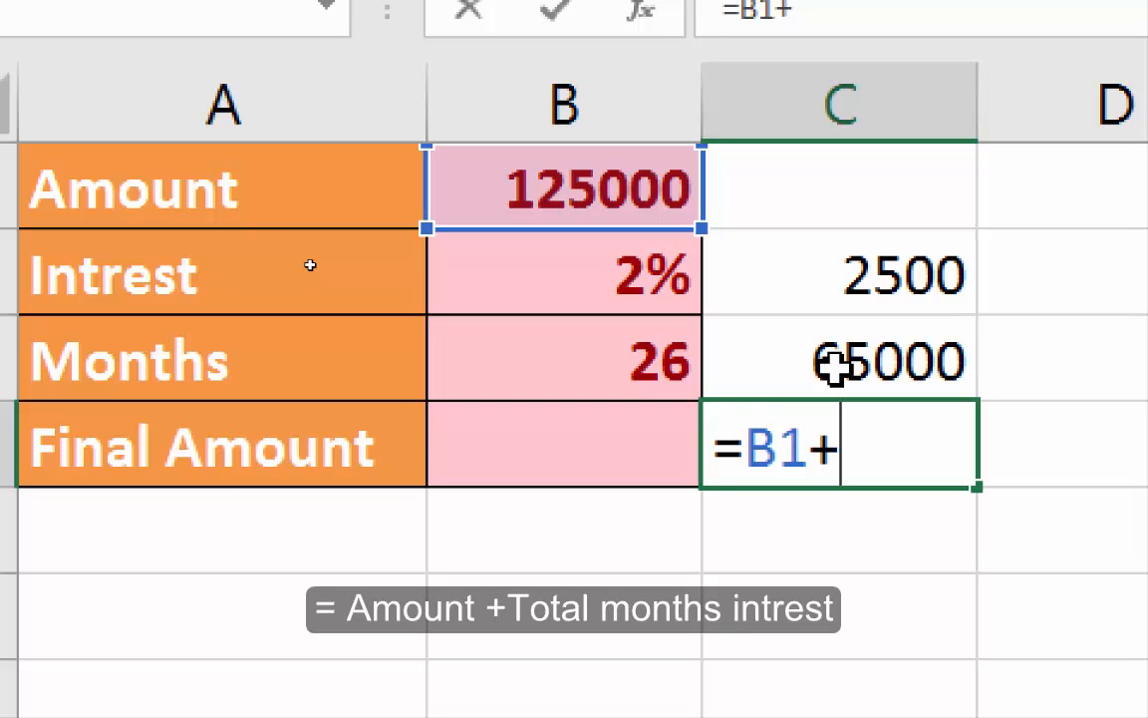
click(837, 364)
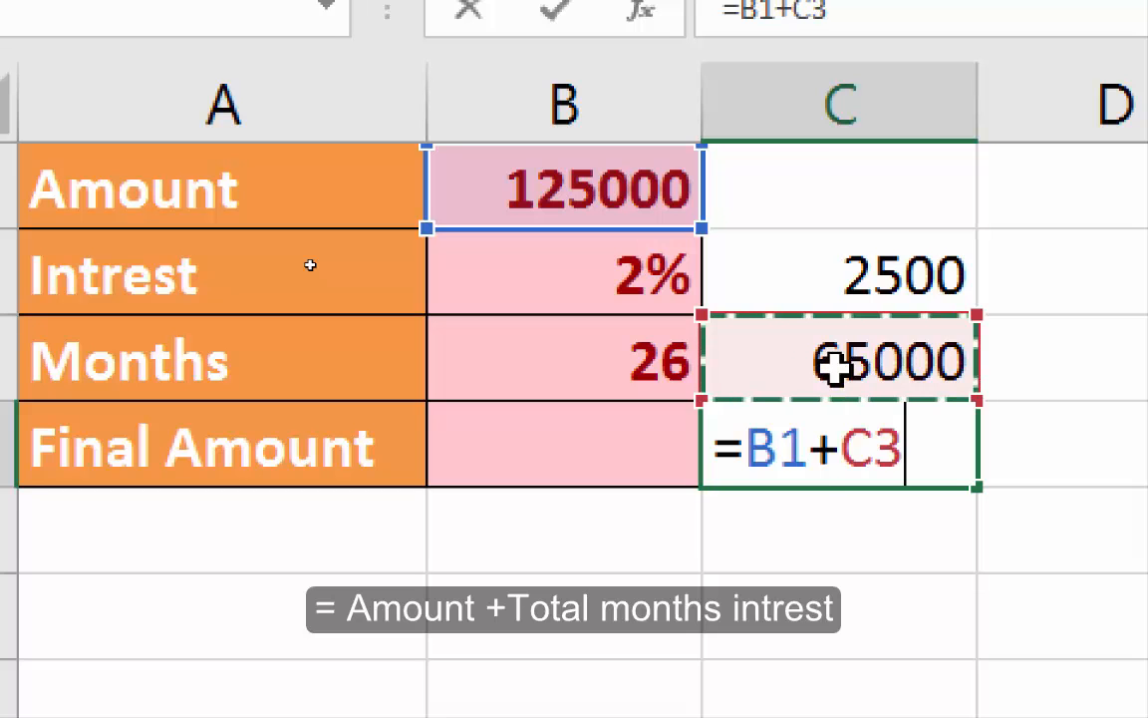
key(ctrl+Return)
key(Return)
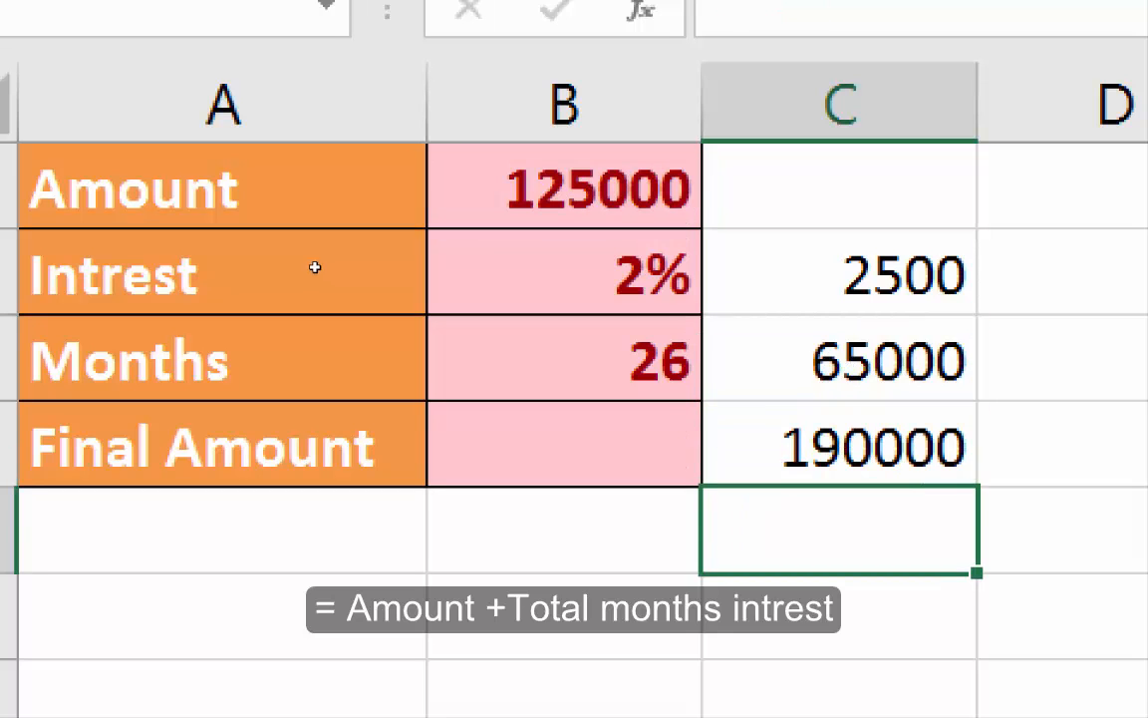
click(843, 442)
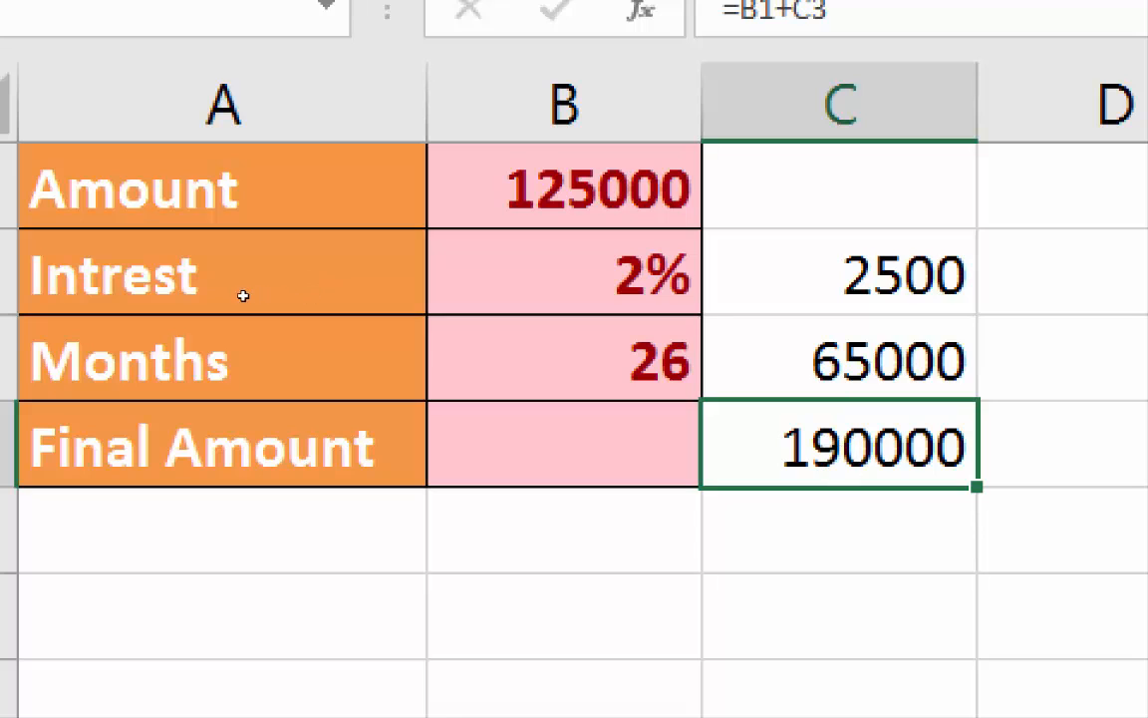
- Compute the Final Amount in B4 with the single combined formula =(B1*B2)*B3+B1
click(595, 459)
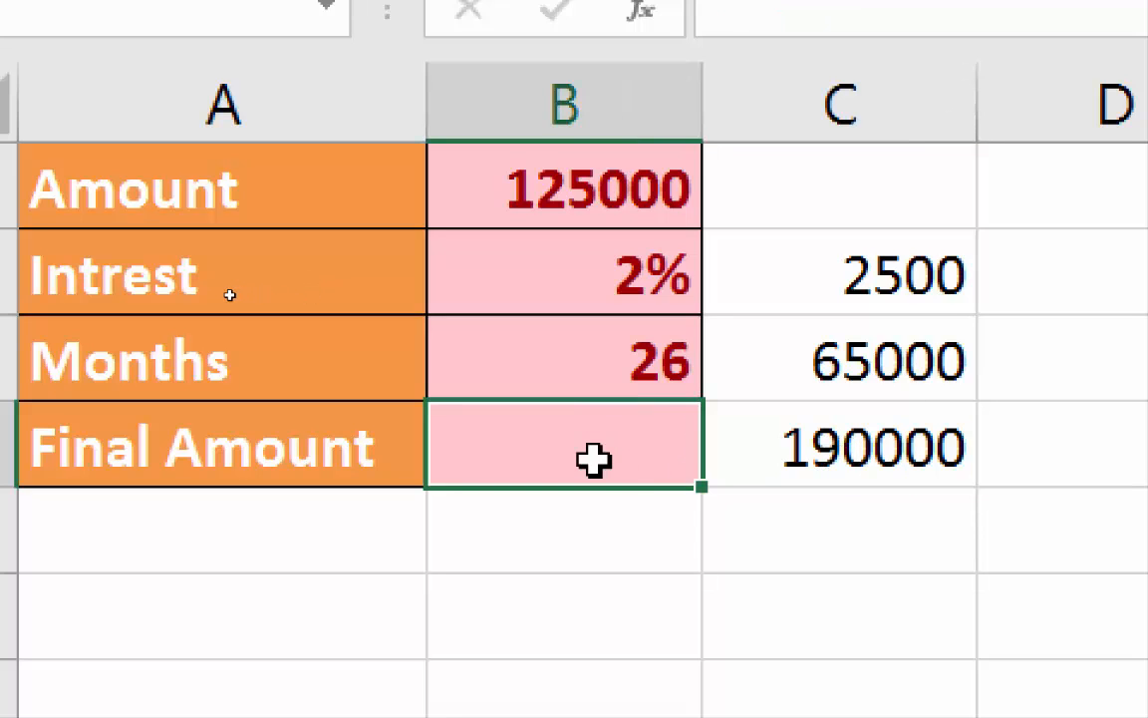
double_click(595, 459)
text(=)
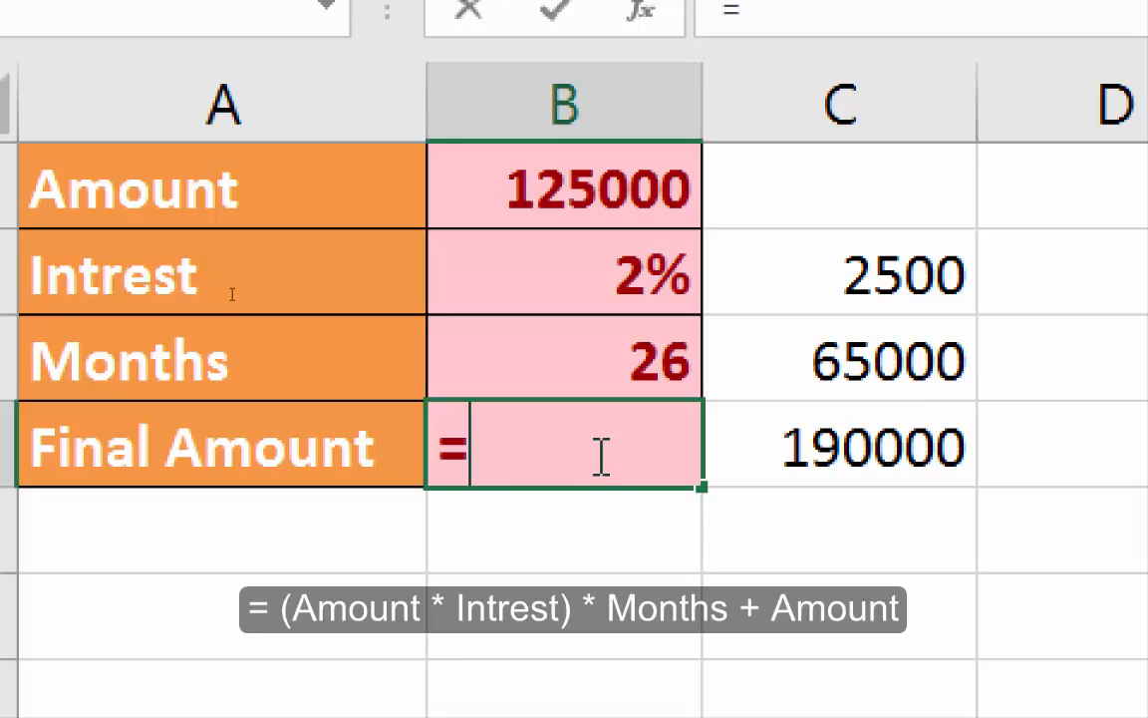
text(()
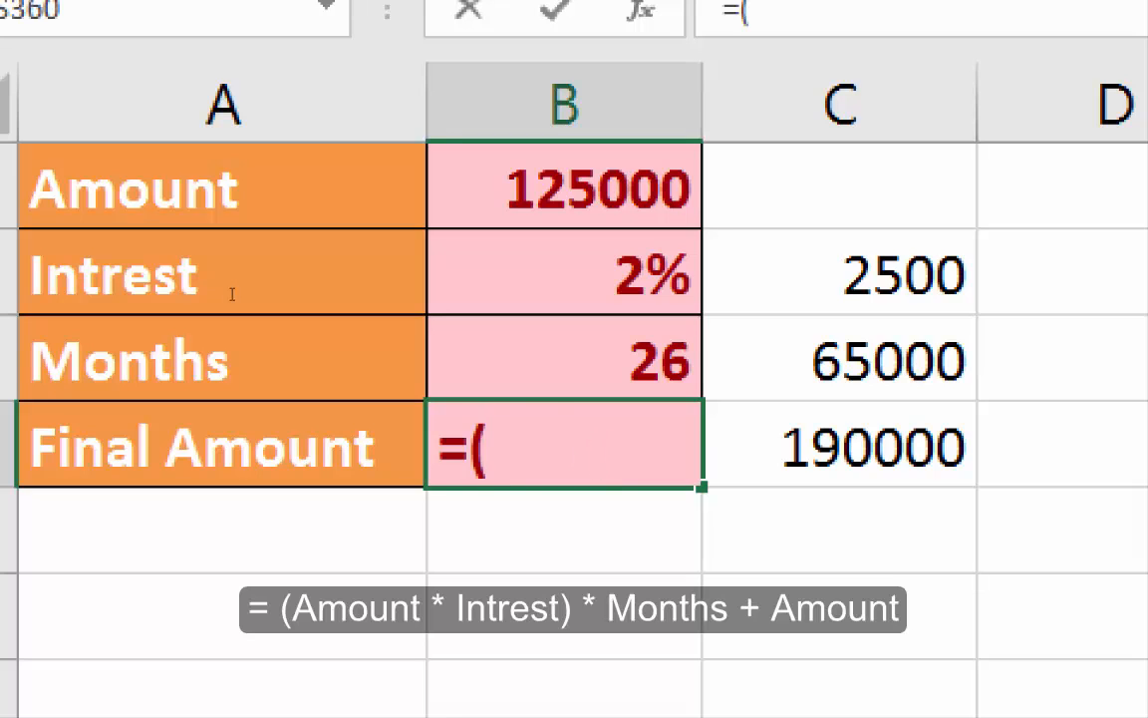
click(547, 204)
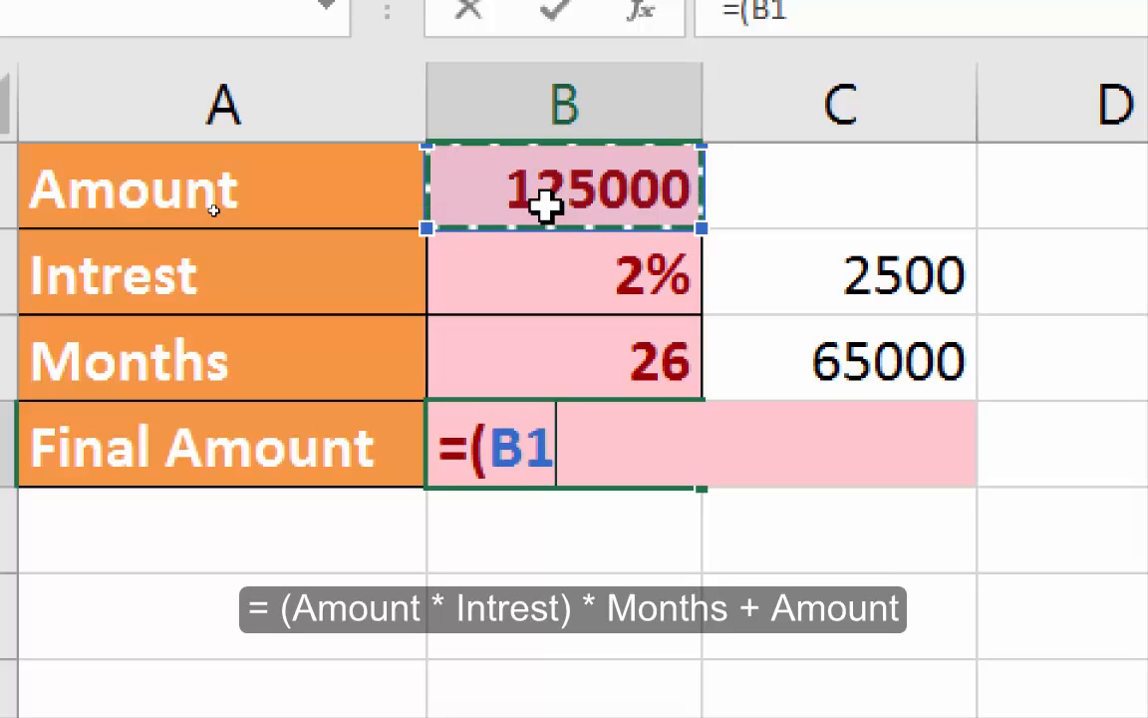
text(*)
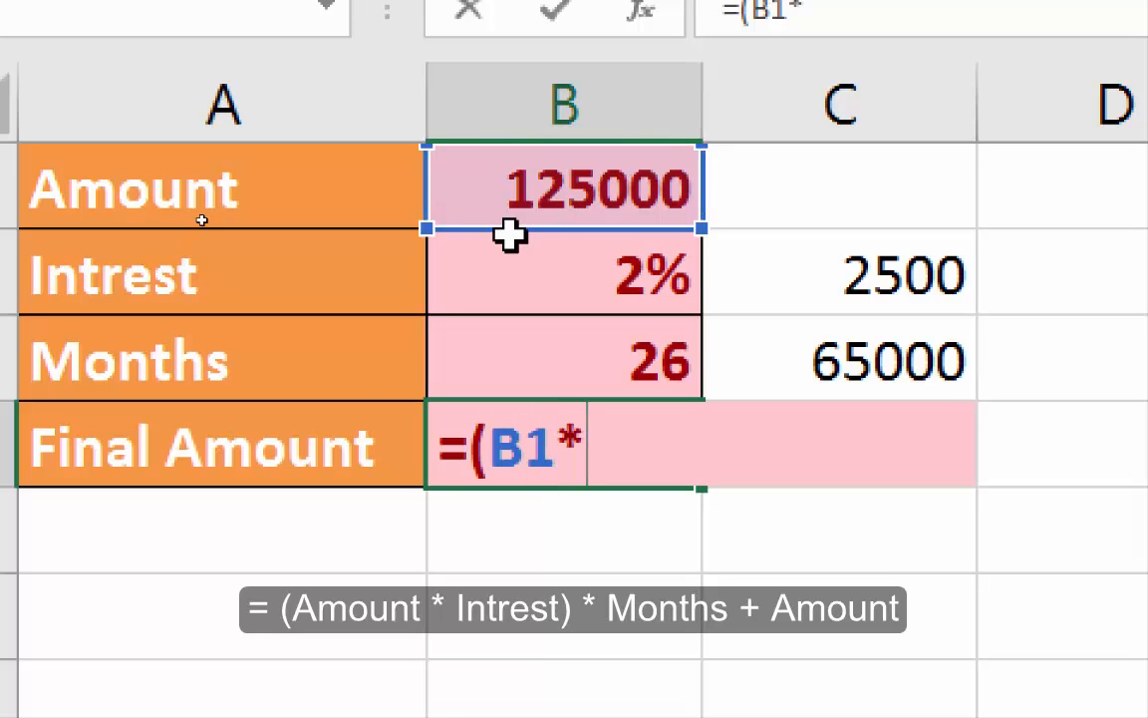
click(511, 255)
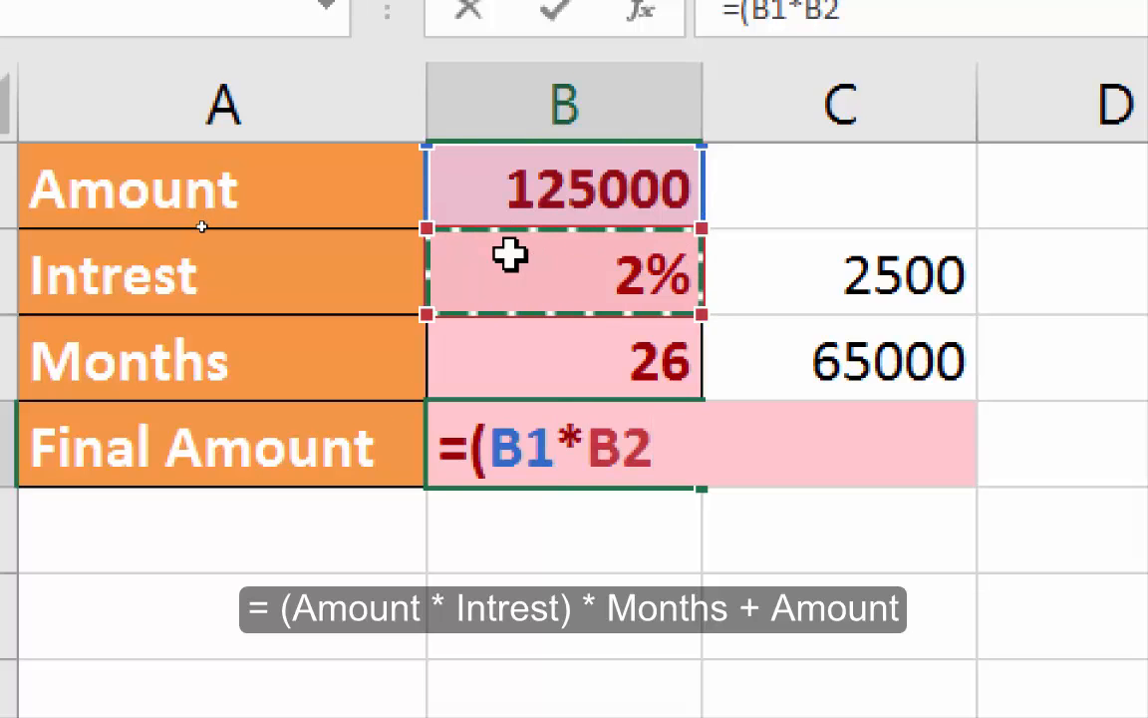
text())
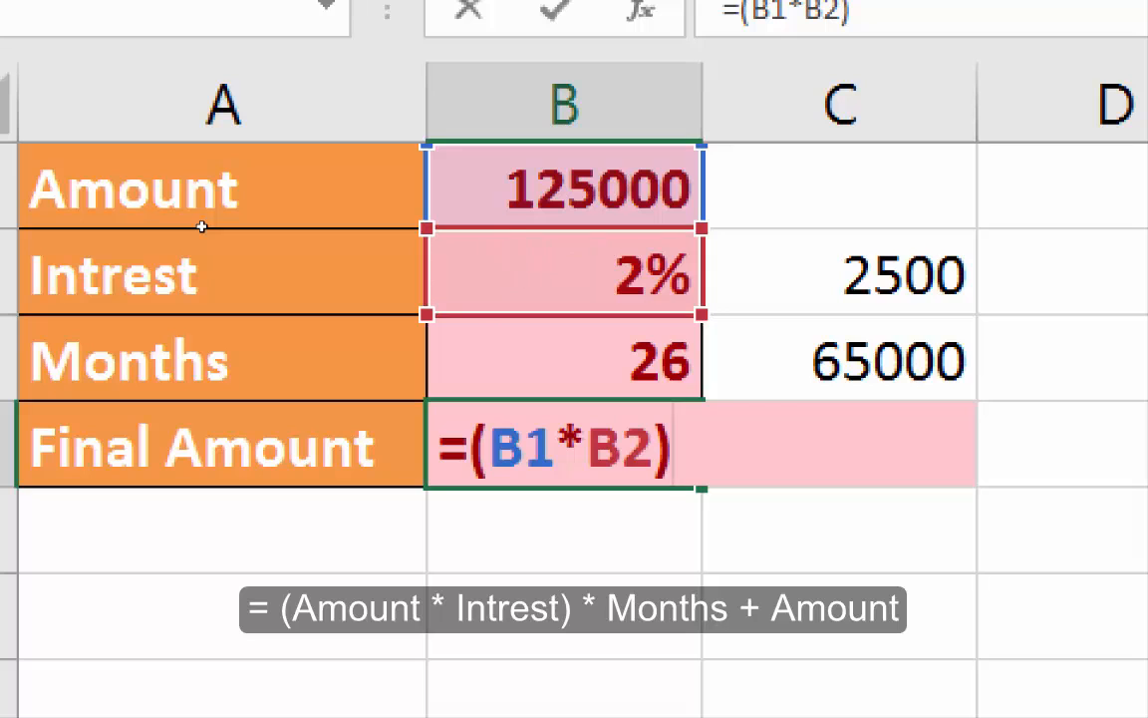
text(*)
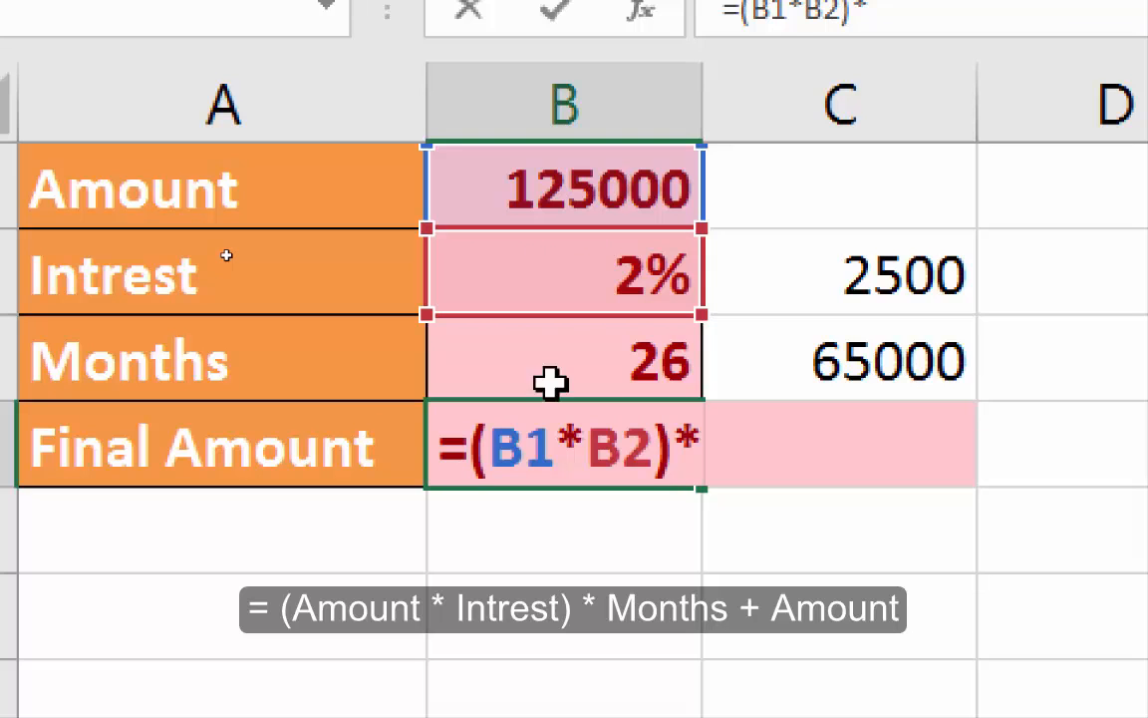
click(588, 339)
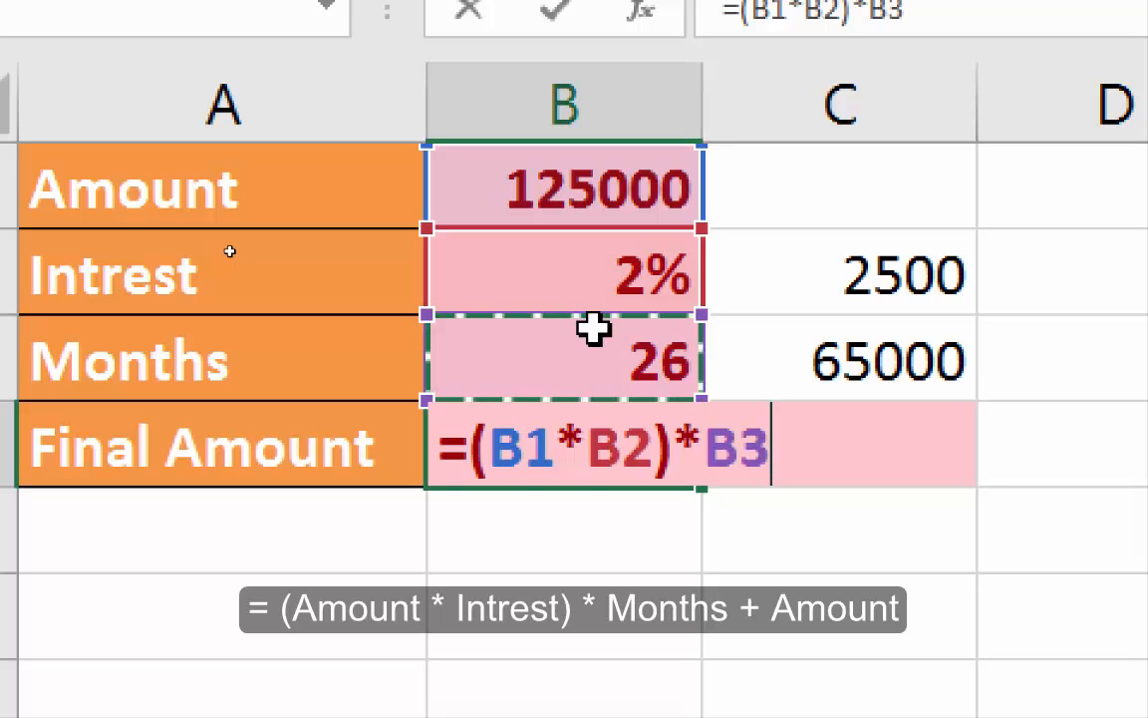
text(+)
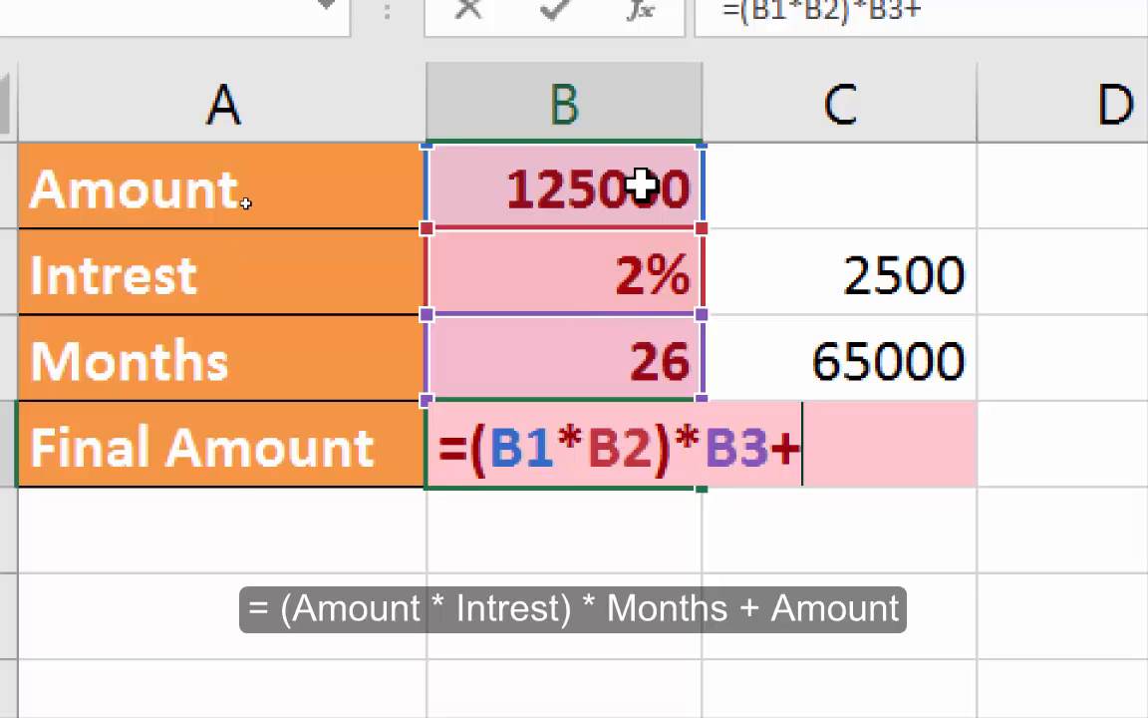
click(641, 174)
key(Return)
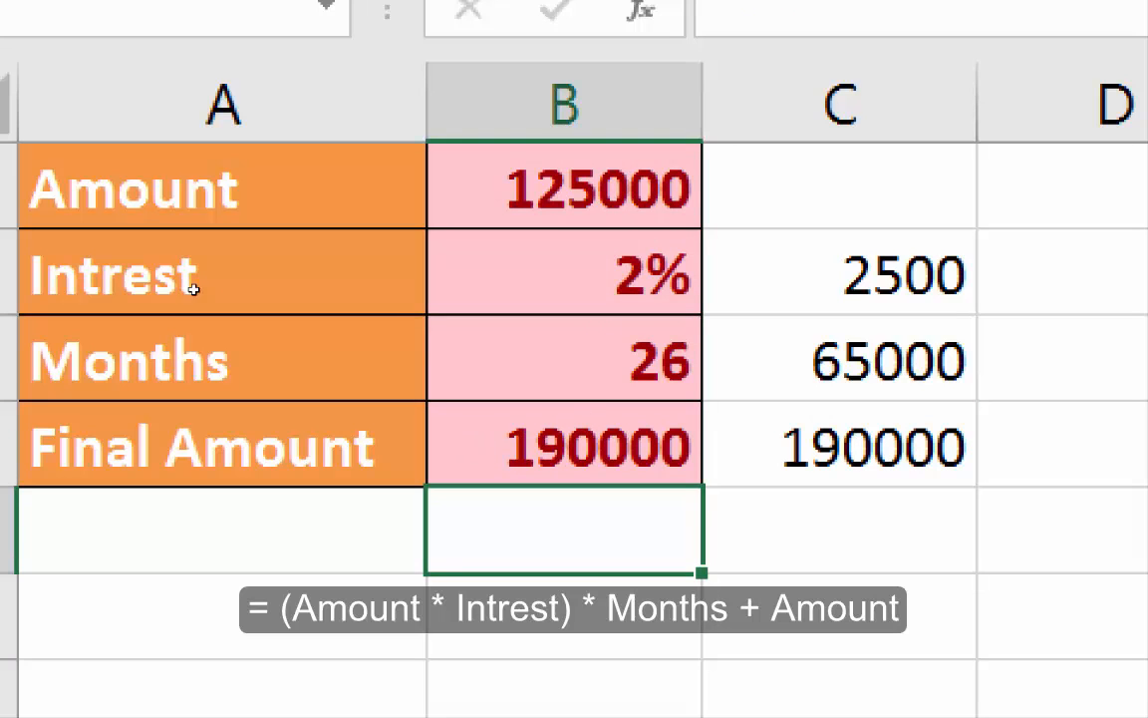
click(588, 446)
shift+click(845, 445)
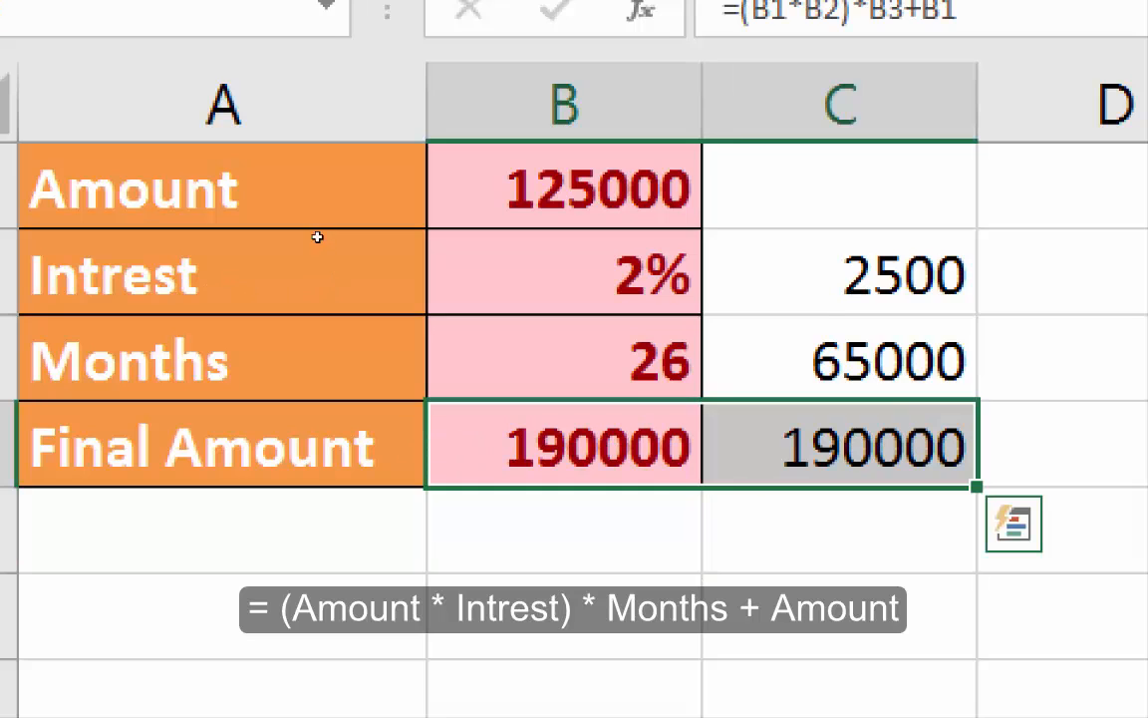
drag(773, 291, 845, 448)
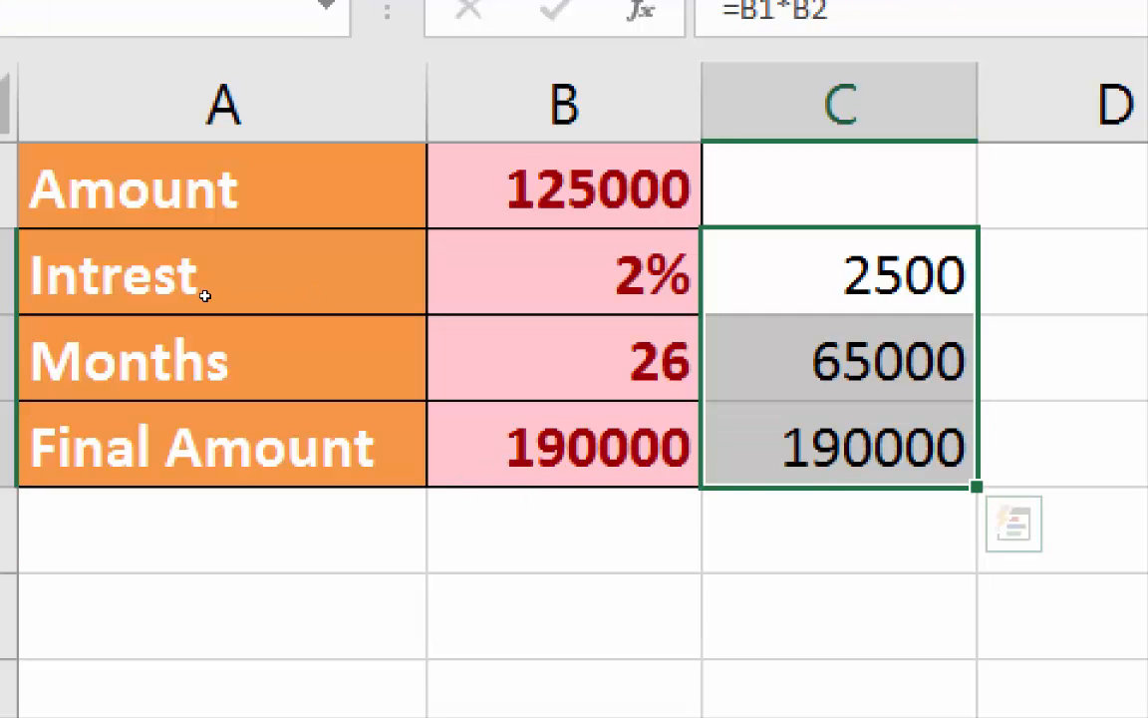
click(520, 462)
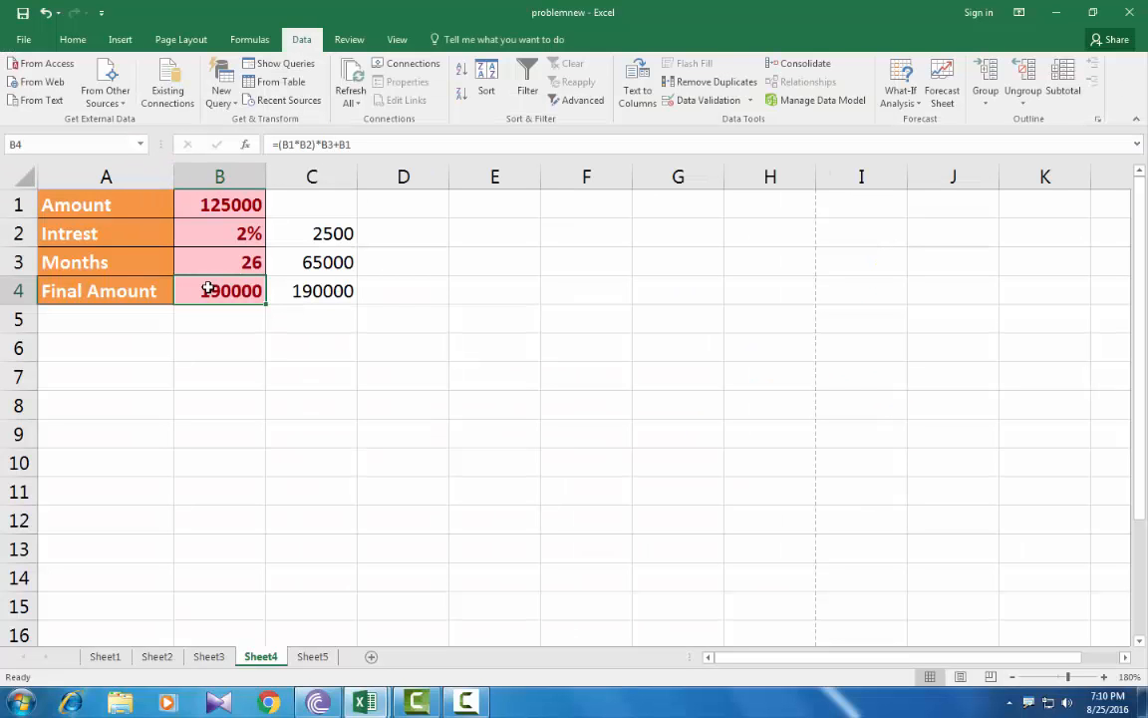
click(900, 103)
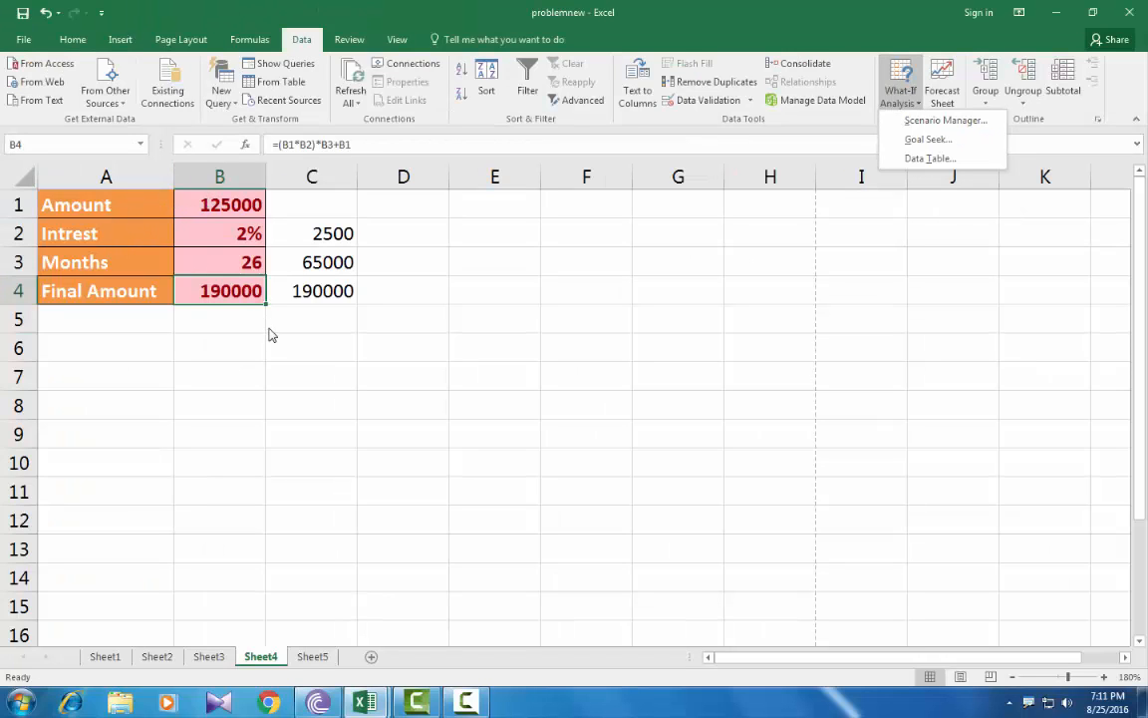
click(244, 299)
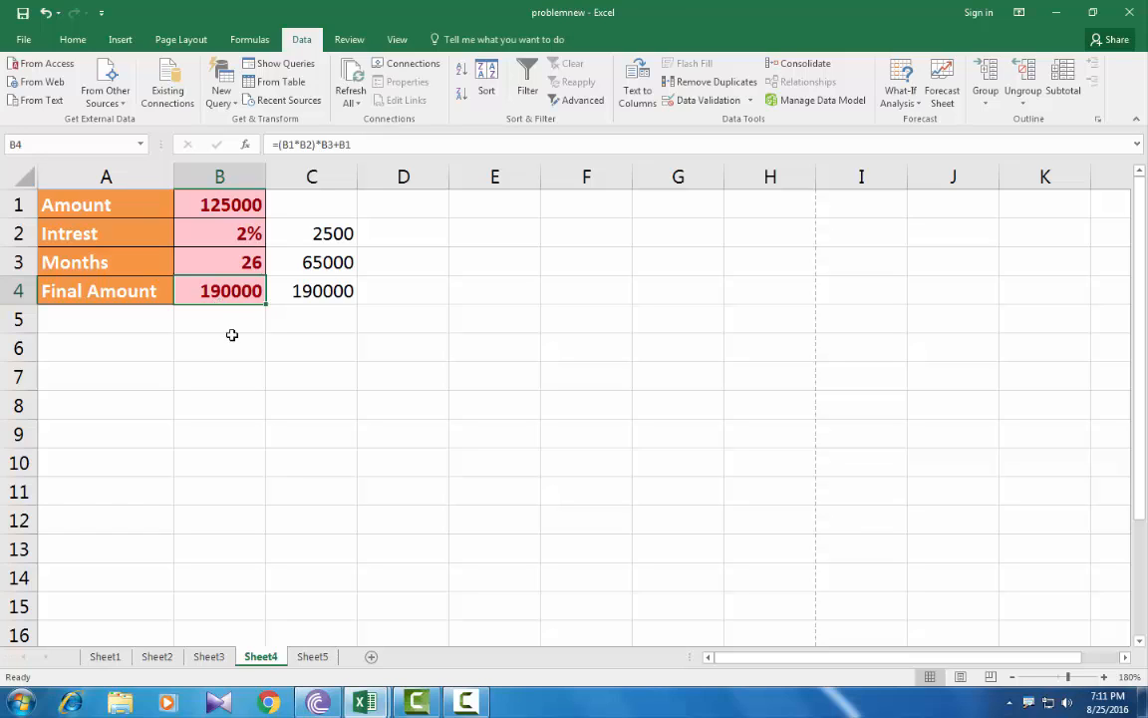
- Clear the intermediate calculations from C2:C4
drag(309, 237, 313, 290)
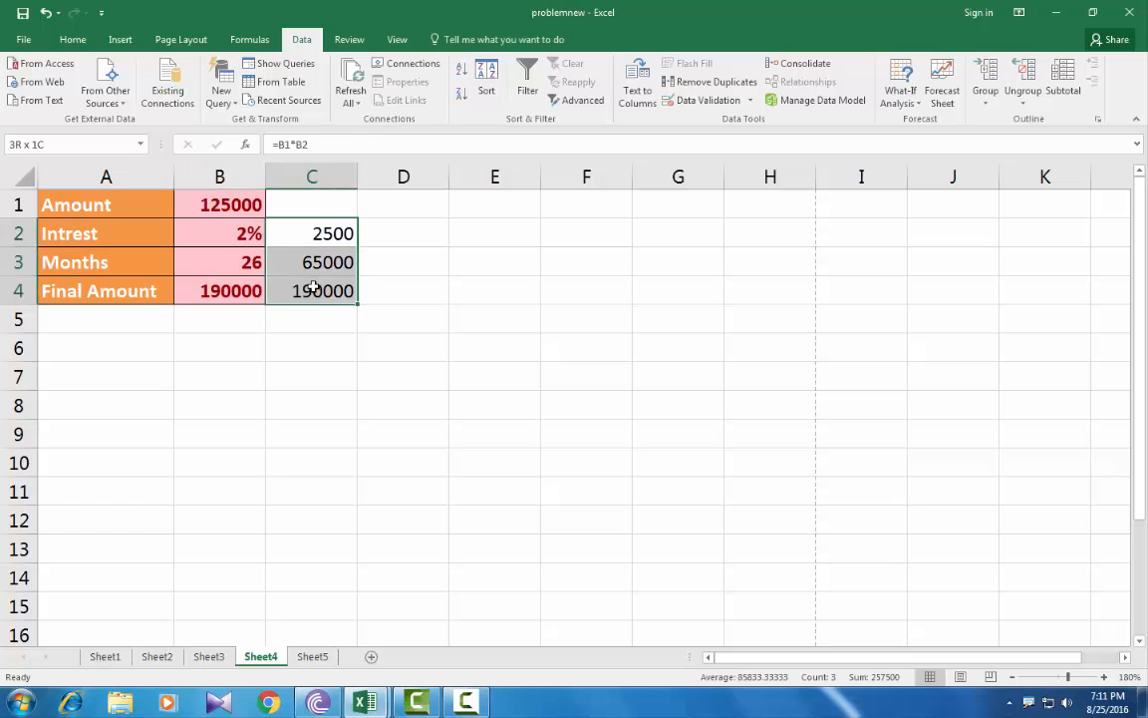
key(Delete)
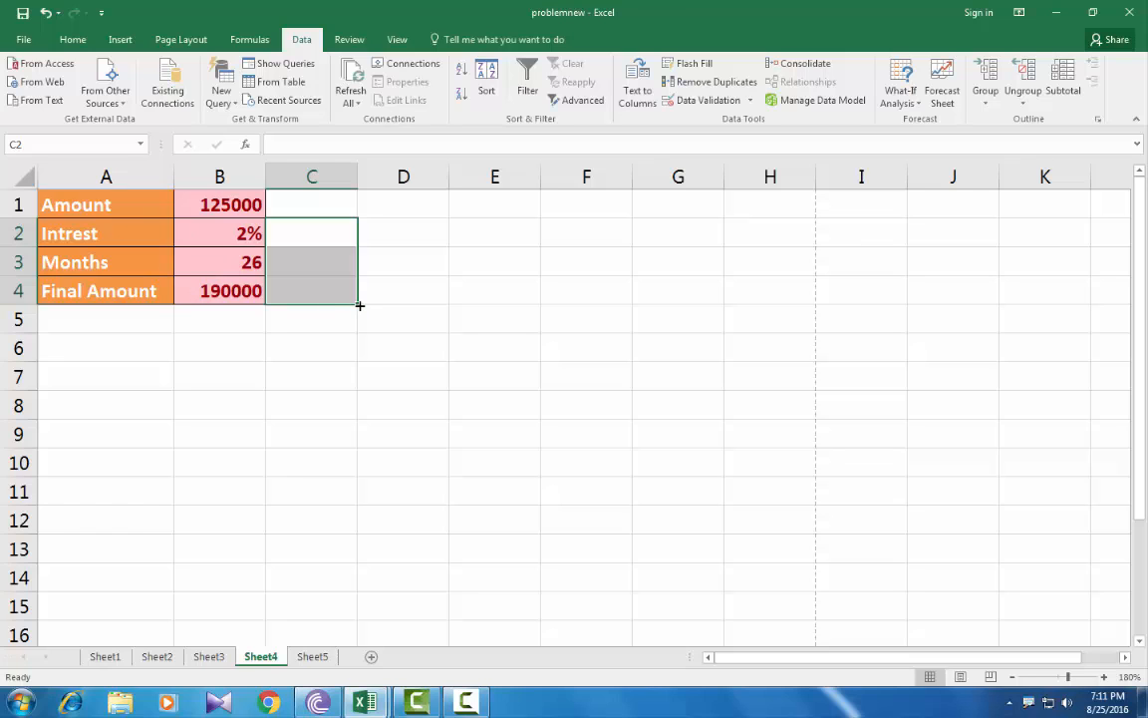
click(319, 295)
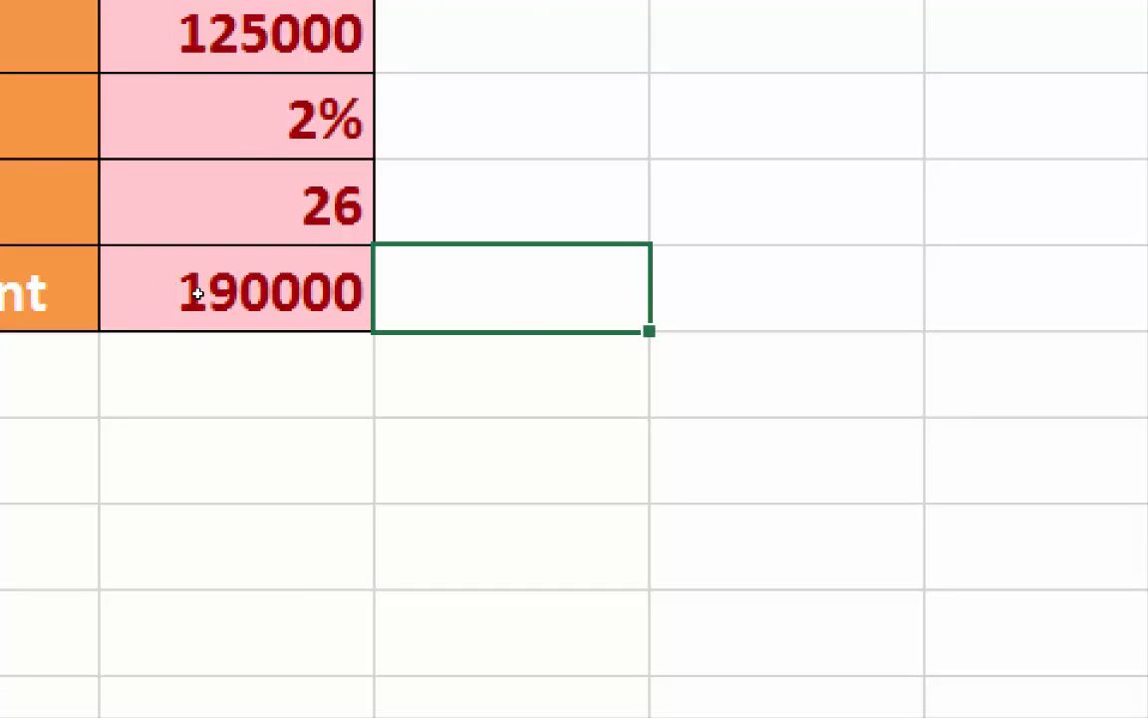
- Review the Final Amount formula in B4 and the adjacent cells beside and below it where the data table inputs start
click(172, 298)
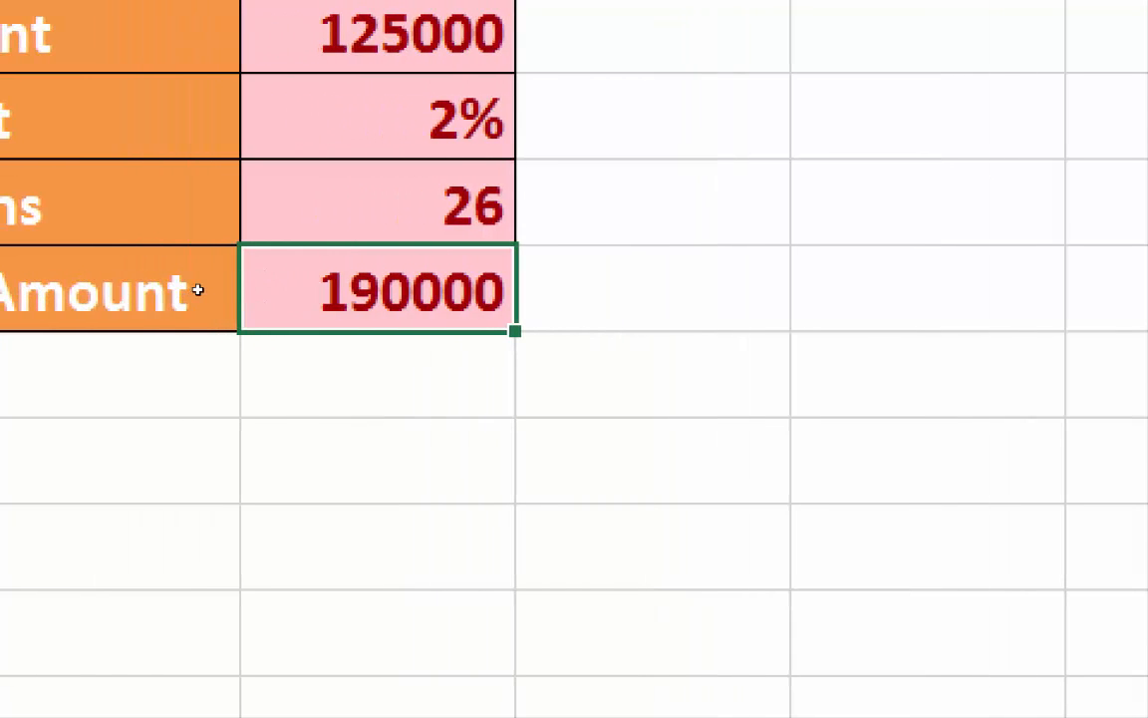
double_click(319, 289)
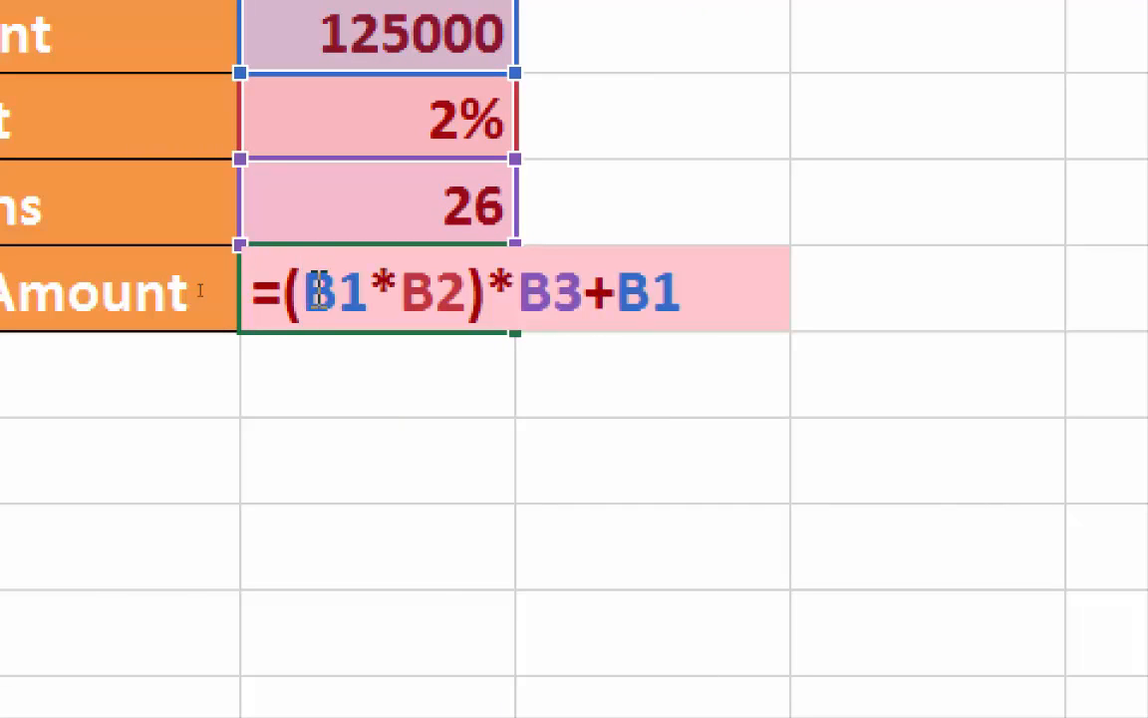
key(Escape)
key(Return)
click(313, 288)
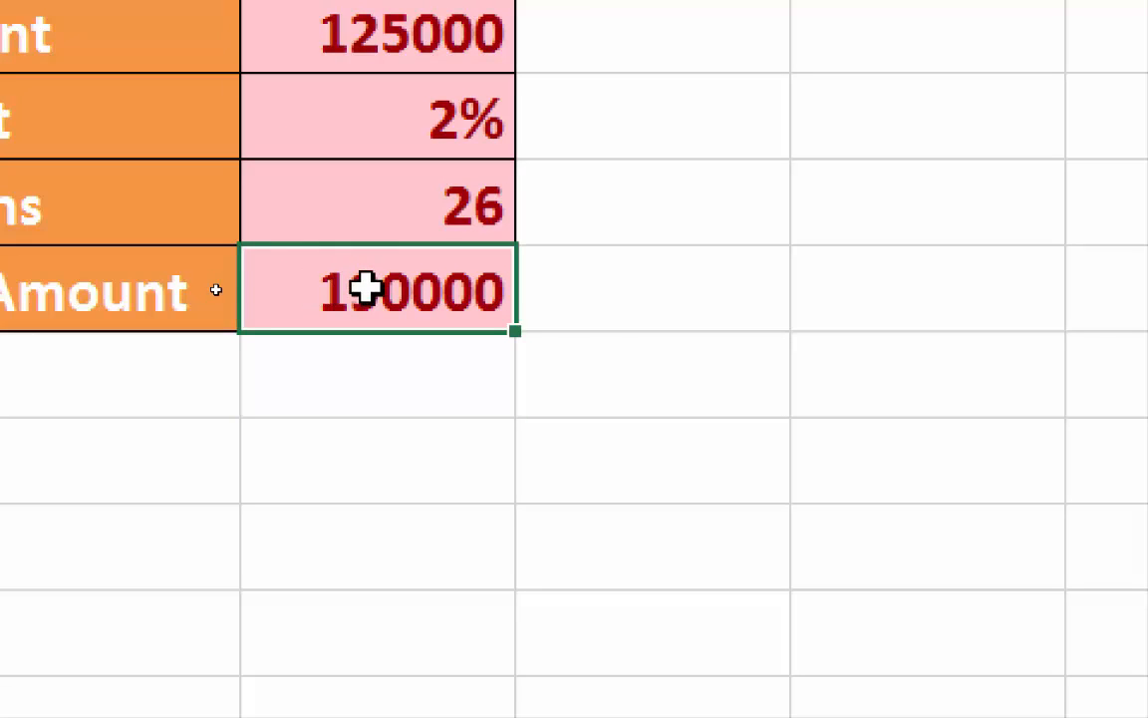
click(618, 297)
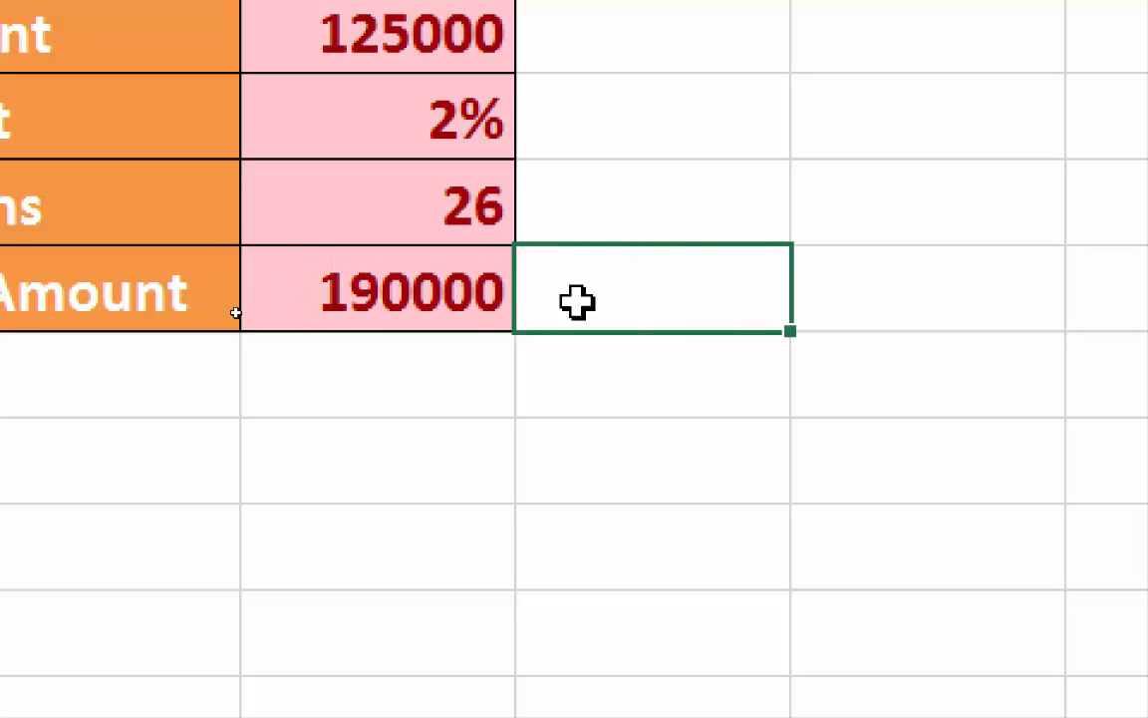
click(415, 369)
click(632, 297)
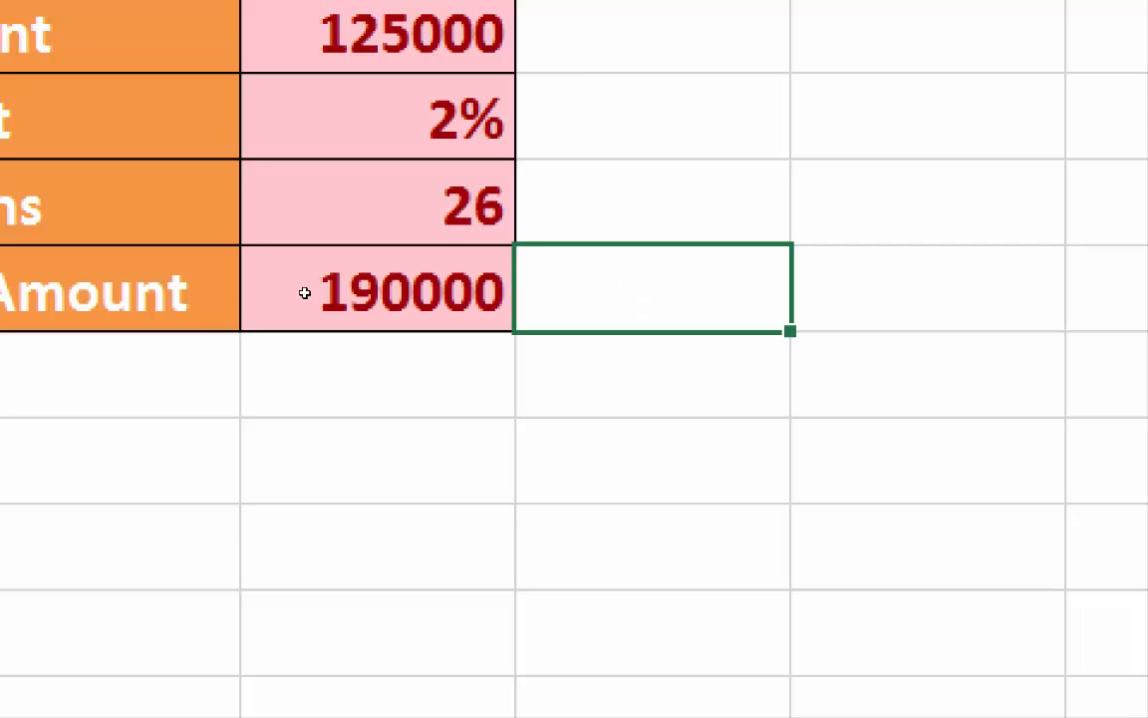
click(324, 354)
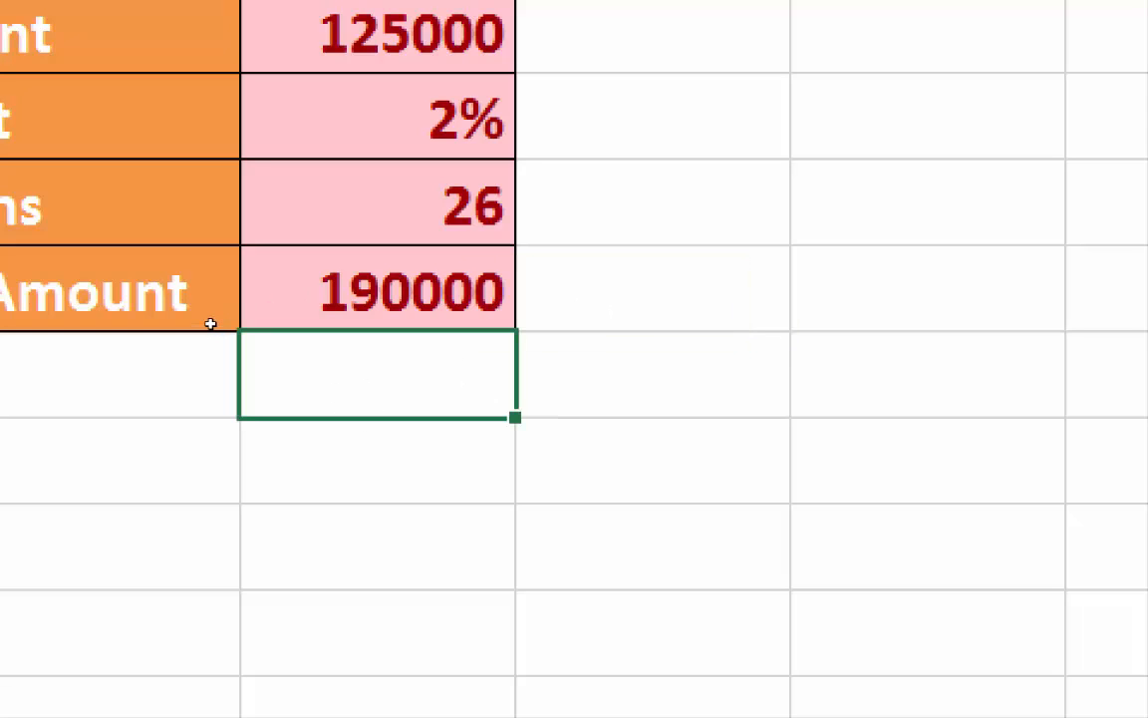
click(635, 274)
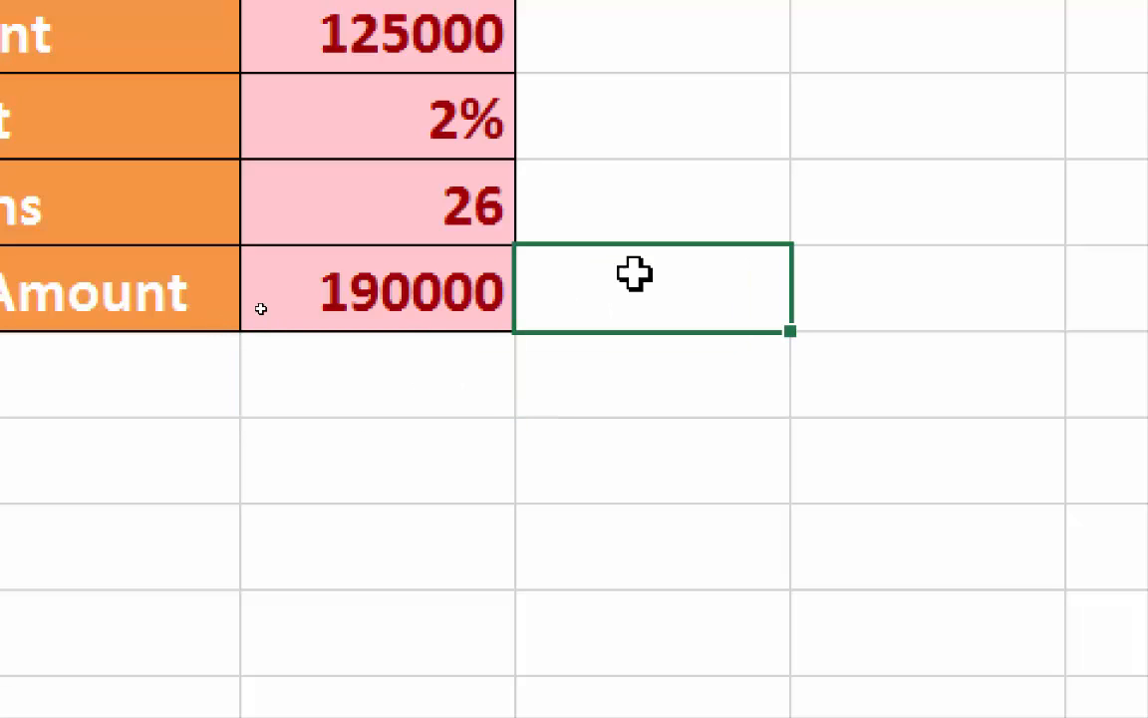
click(372, 385)
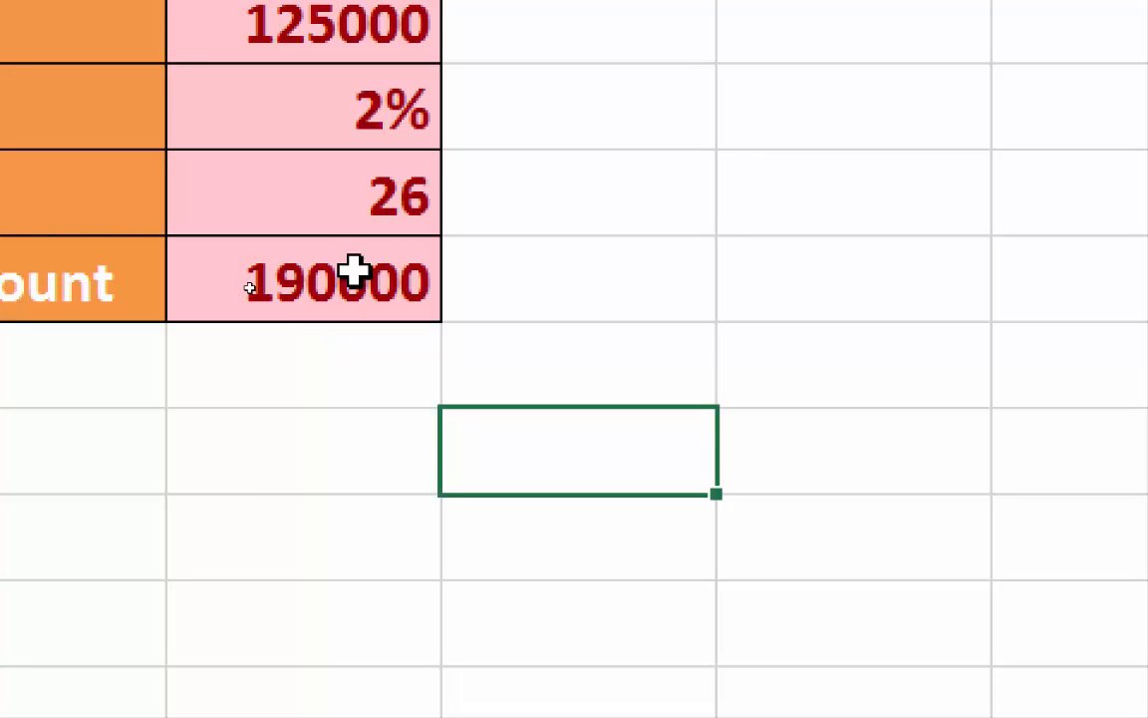
- Enter 75000 in C4 and 100000 in D4, and extend the series across row 4 to 275000 in K4
click(555, 296)
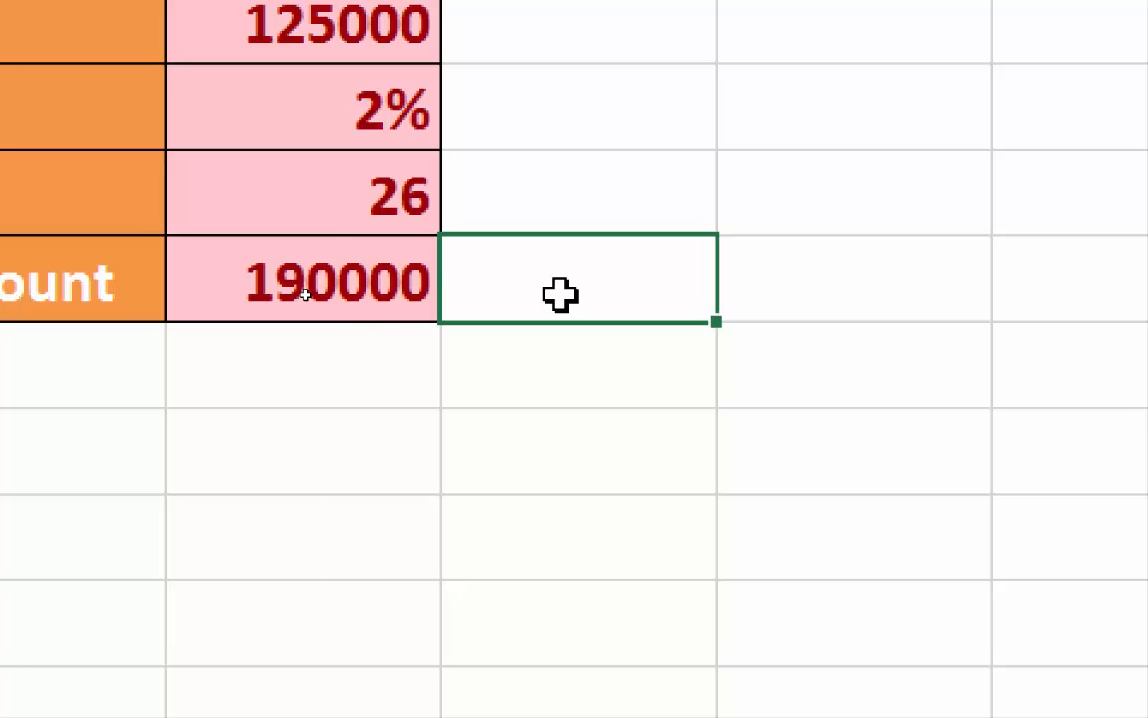
text(750)
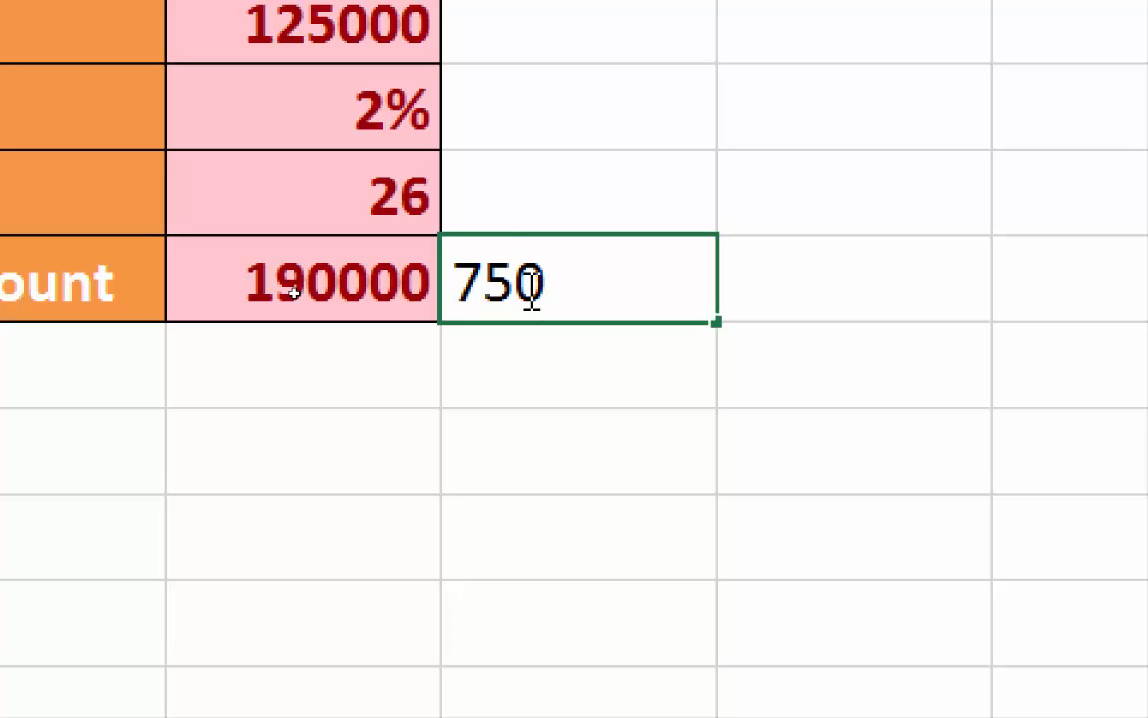
text(00)
click(894, 261)
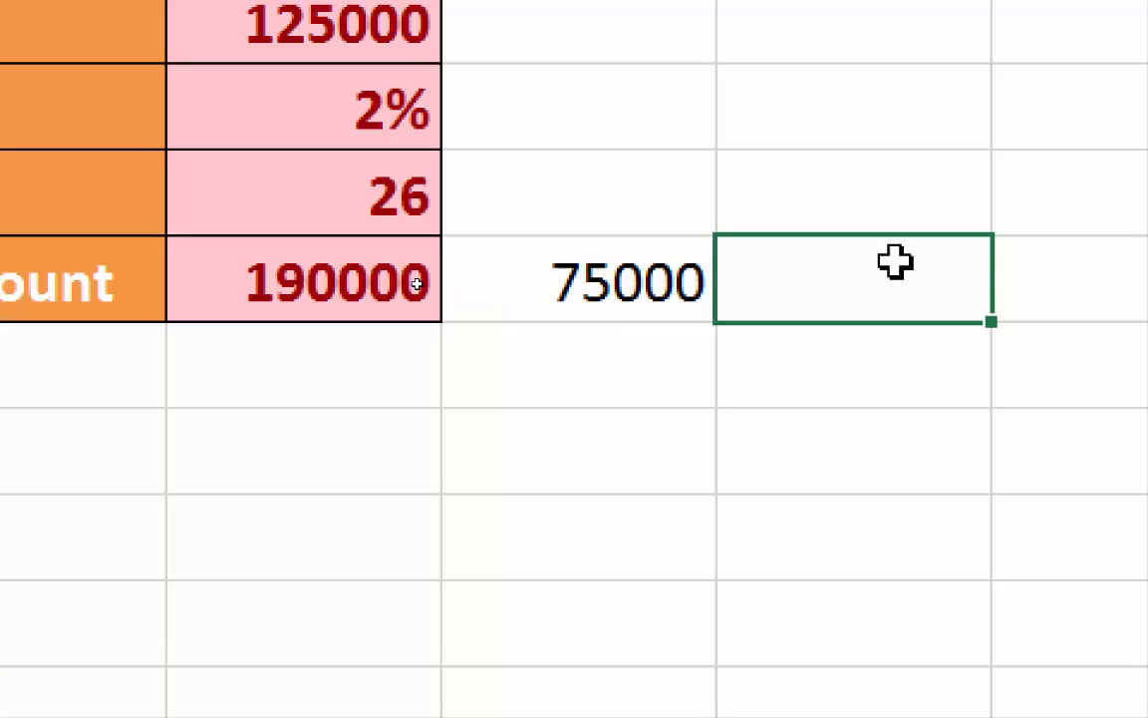
text(1000)
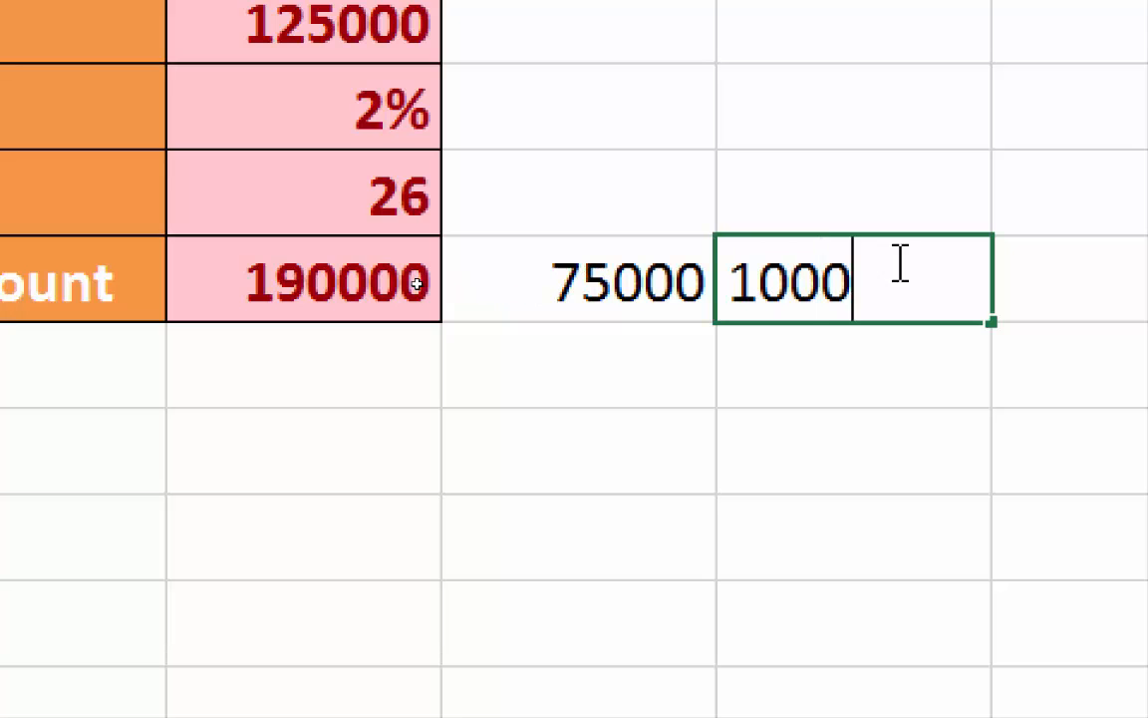
text(00)
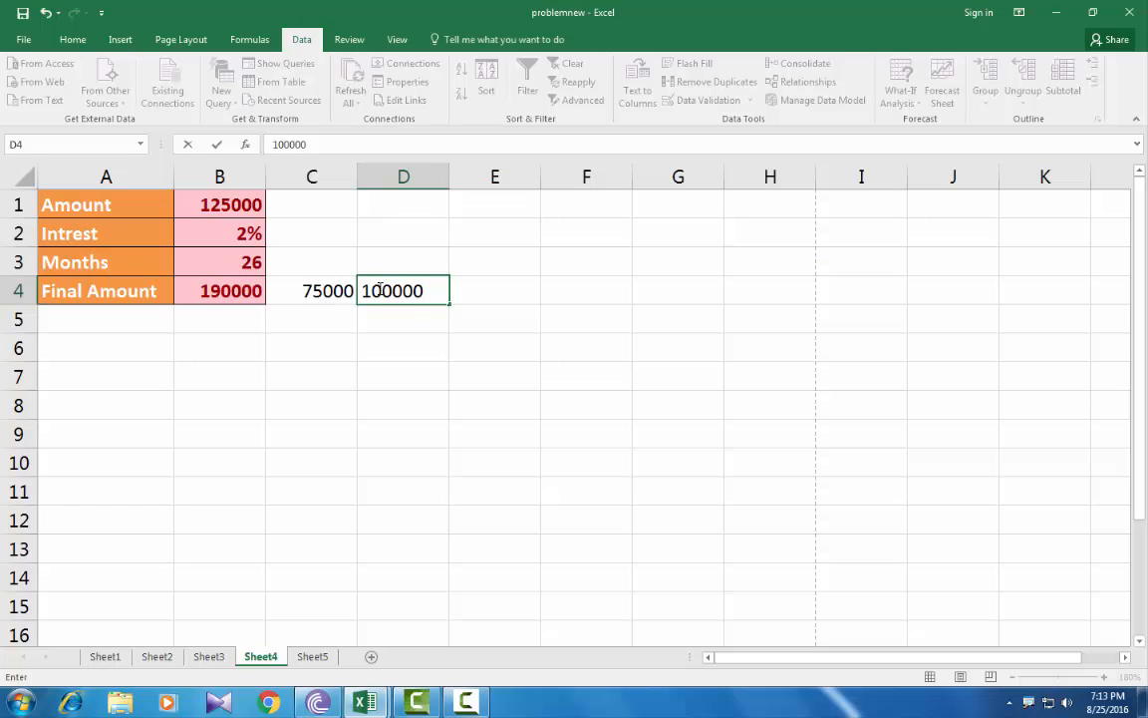
click(322, 310)
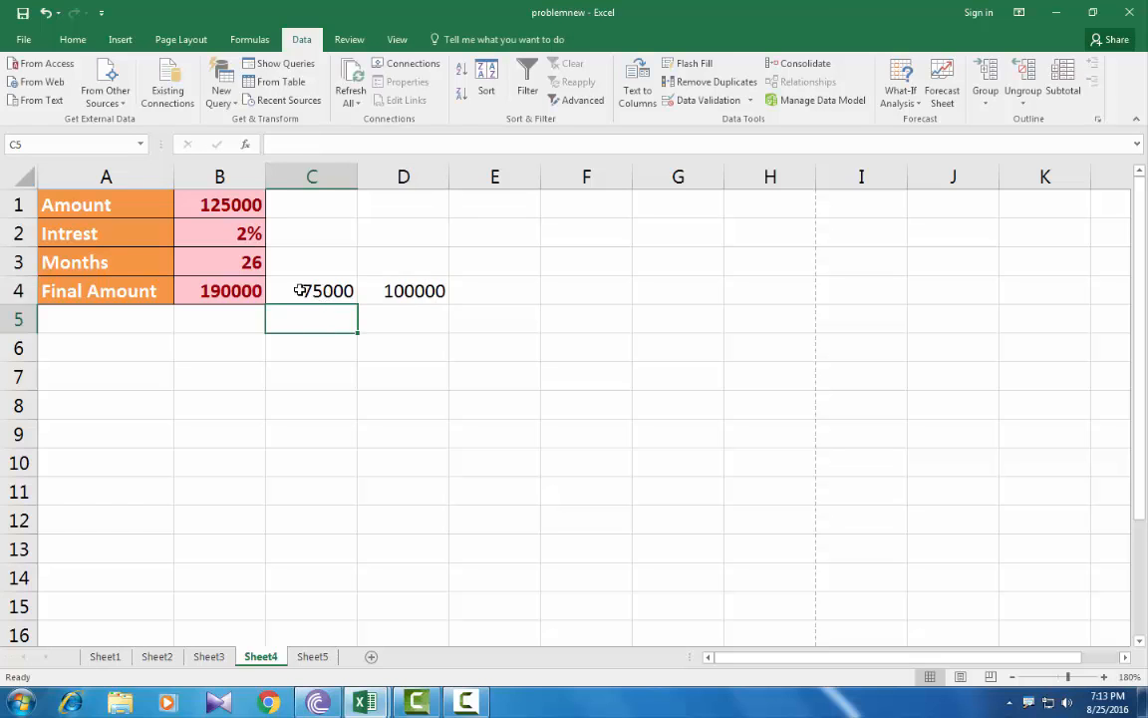
drag(300, 290, 1070, 308)
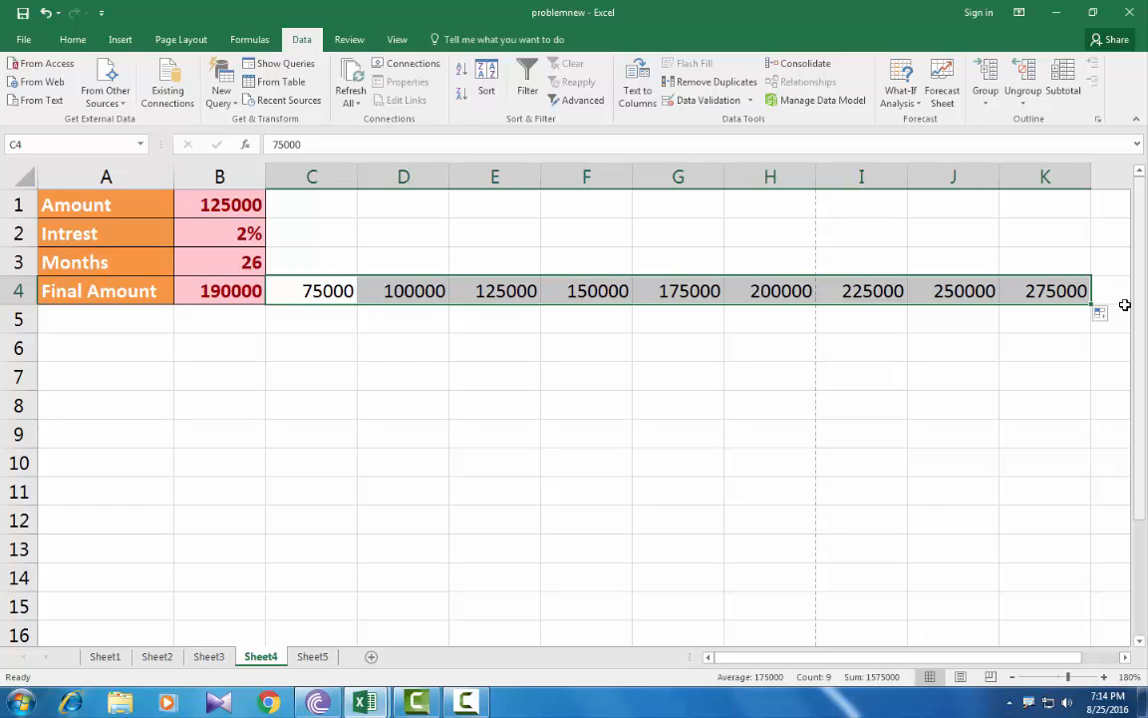
- Enter 14 in B5 and 18 in B6, and extend the series down column B to 54 in B15
click(222, 290)
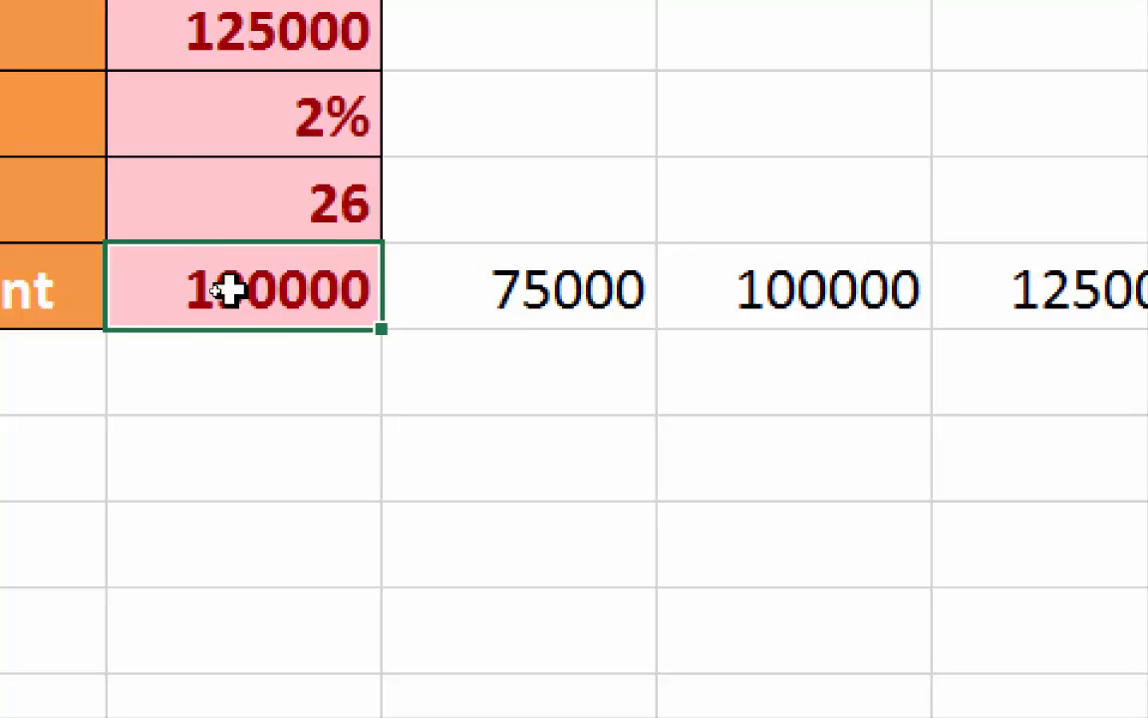
click(236, 363)
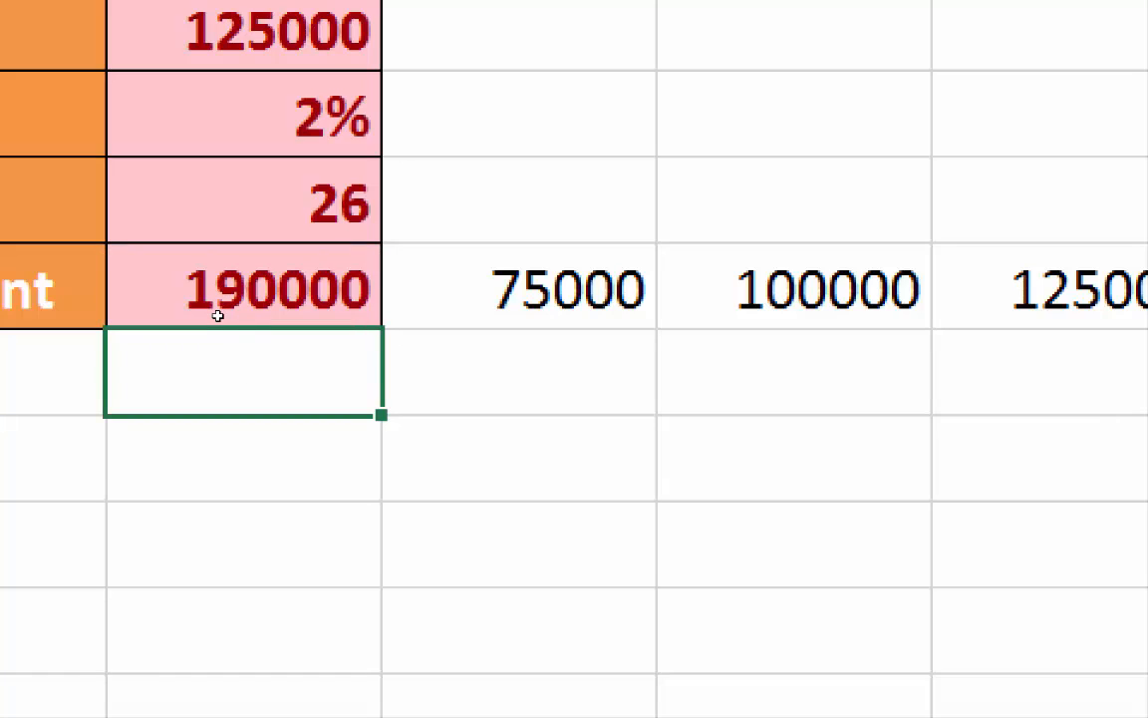
text(14)
key(Return)
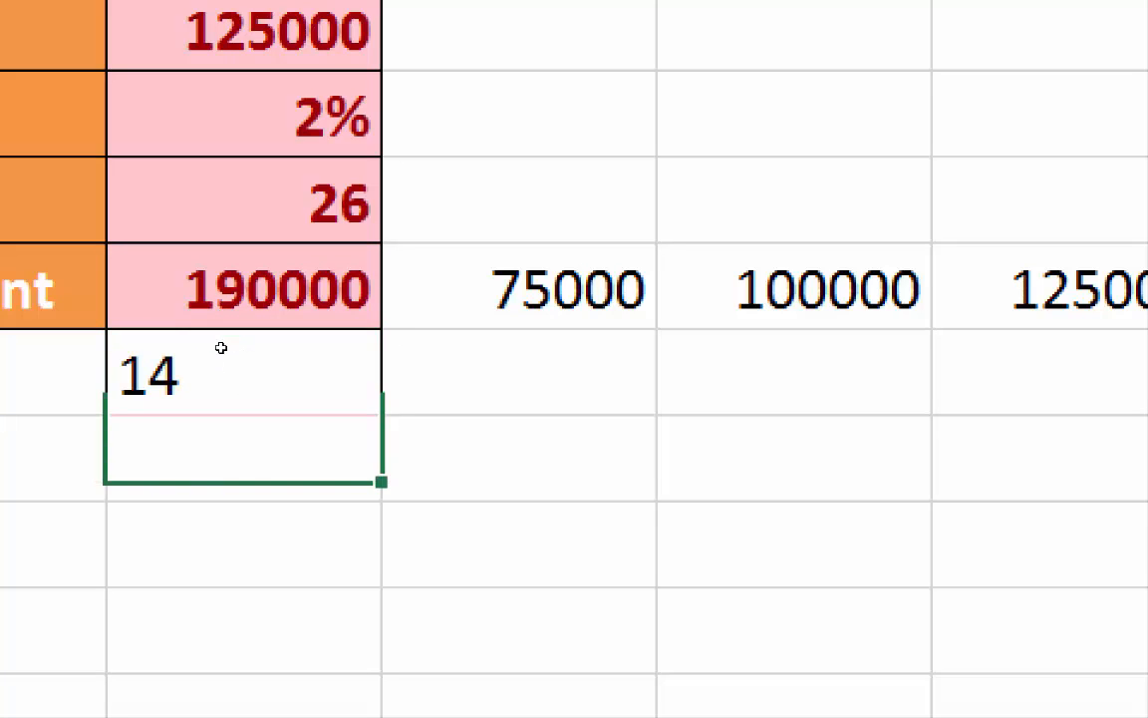
double_click(250, 459)
text(18)
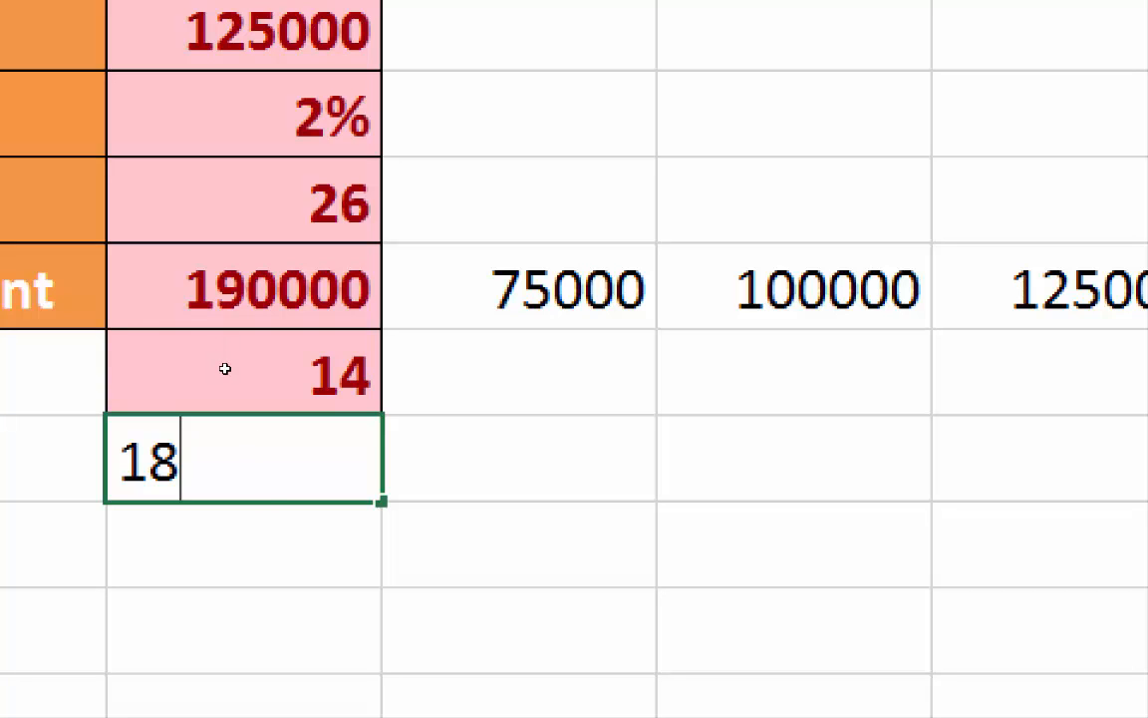
key(Return)
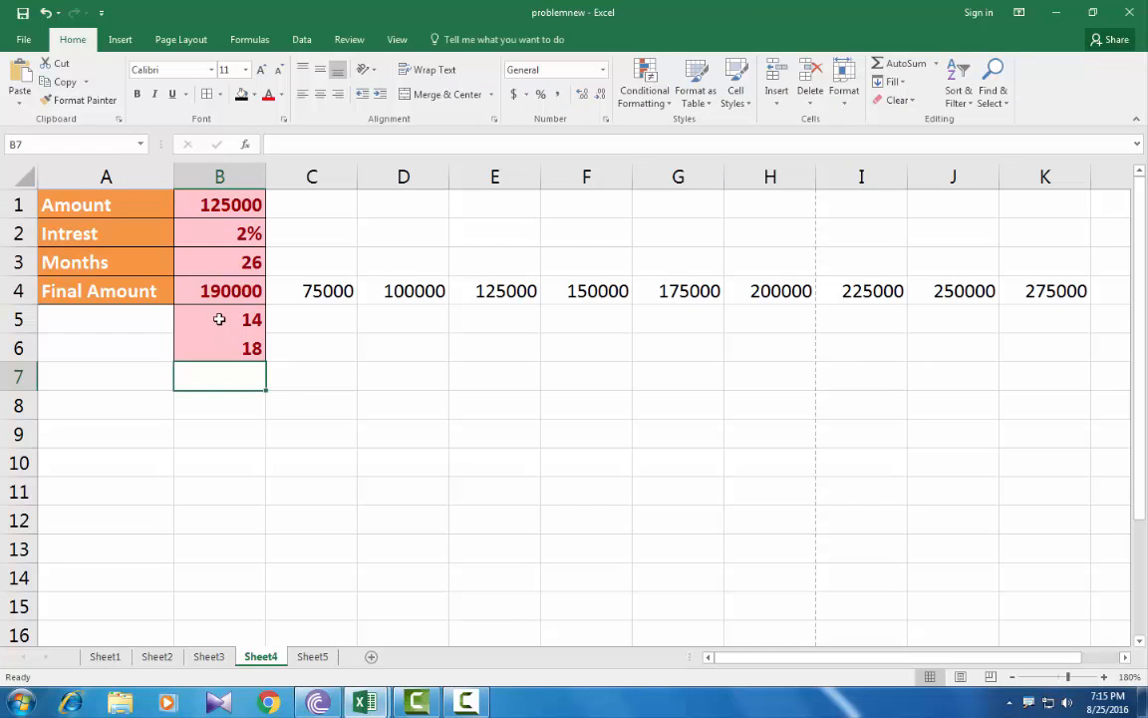
drag(220, 319, 255, 608)
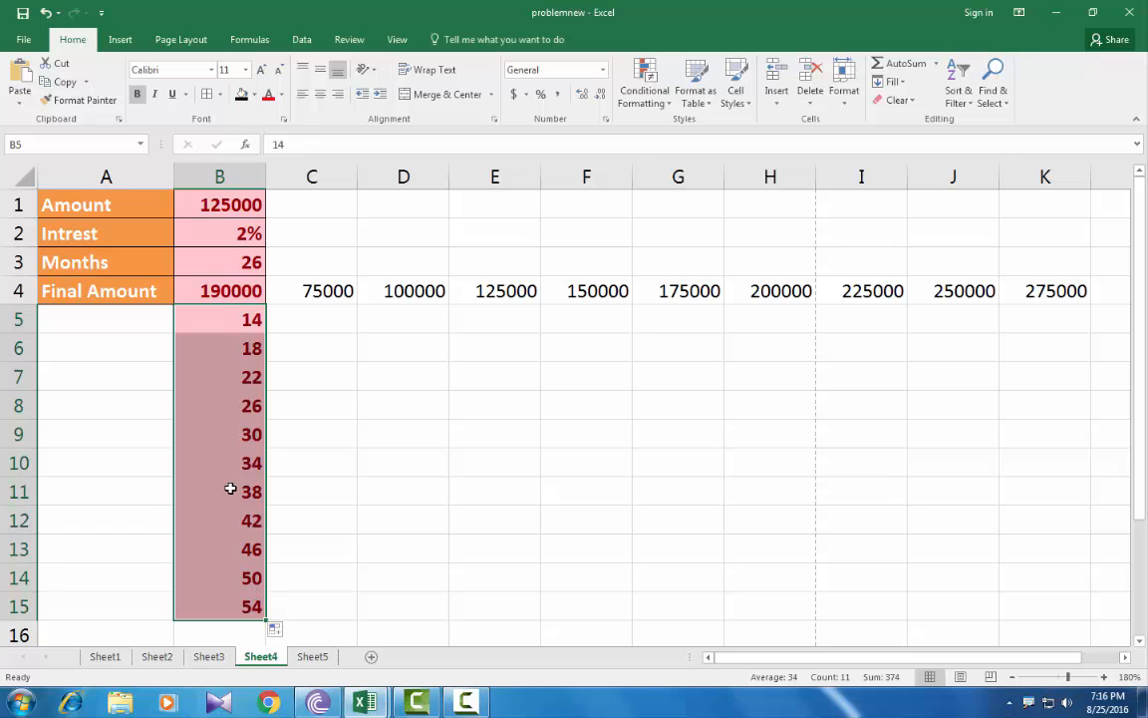
- Examine how the amount series in C4:K4 and the month series in B5:B15 line up with the formula in B4
drag(321, 290, 1007, 291)
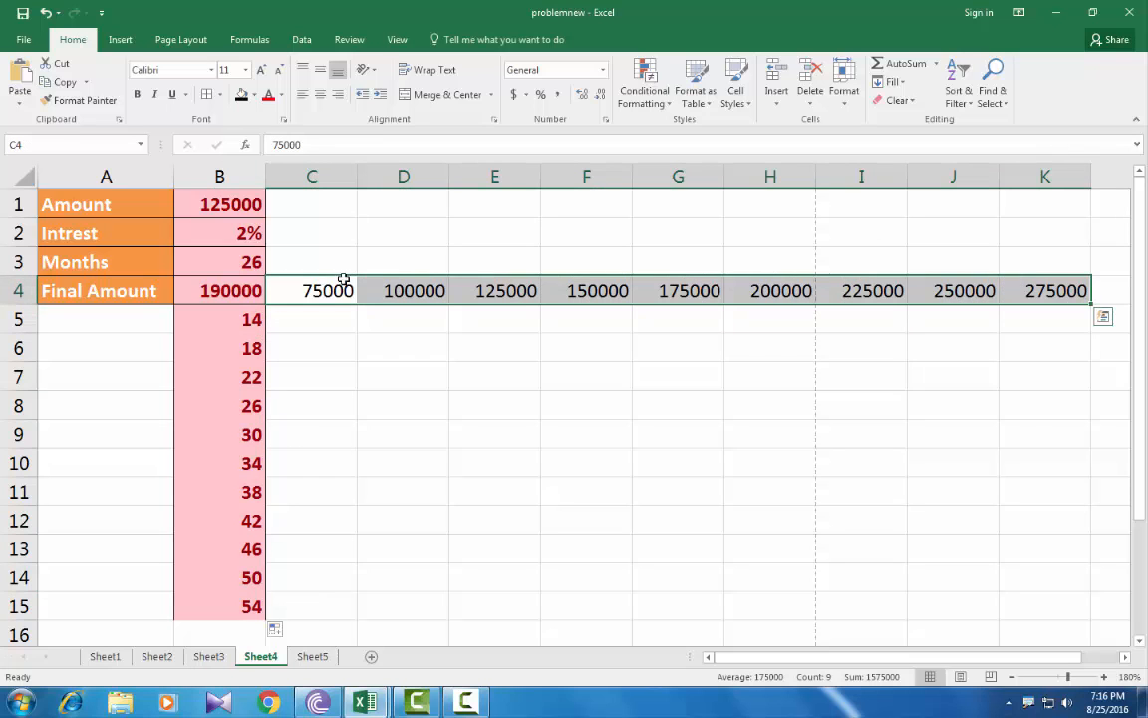
click(201, 290)
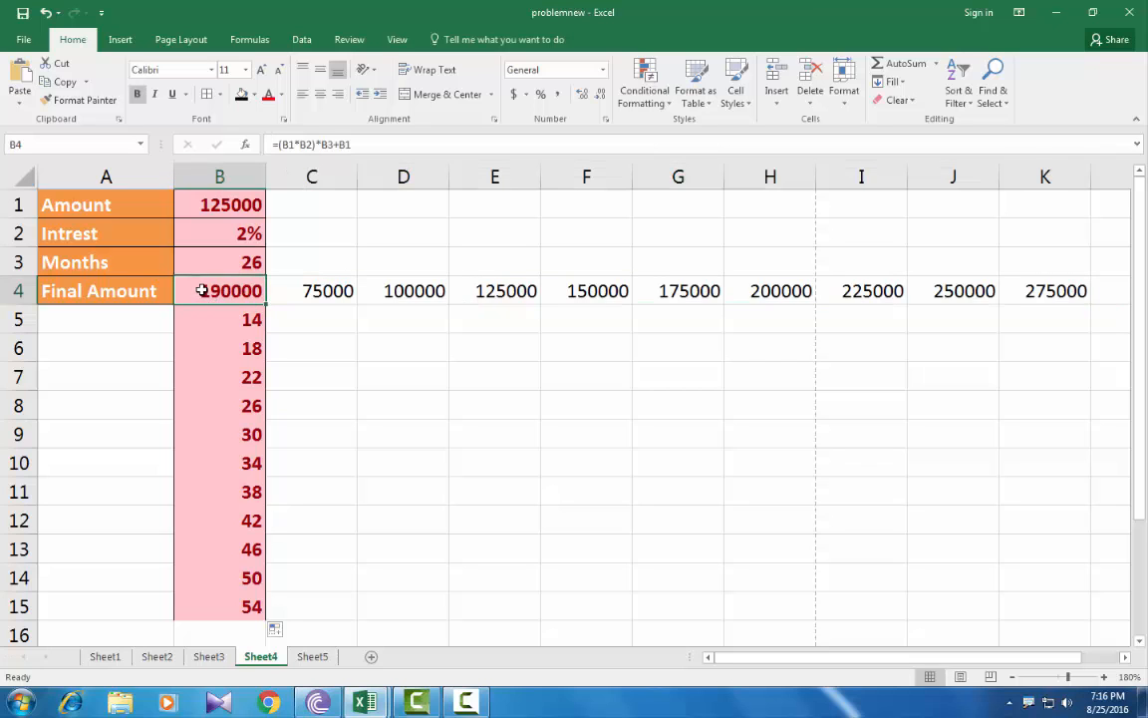
drag(290, 290, 1041, 290)
drag(204, 320, 213, 604)
click(290, 317)
drag(287, 289, 1072, 295)
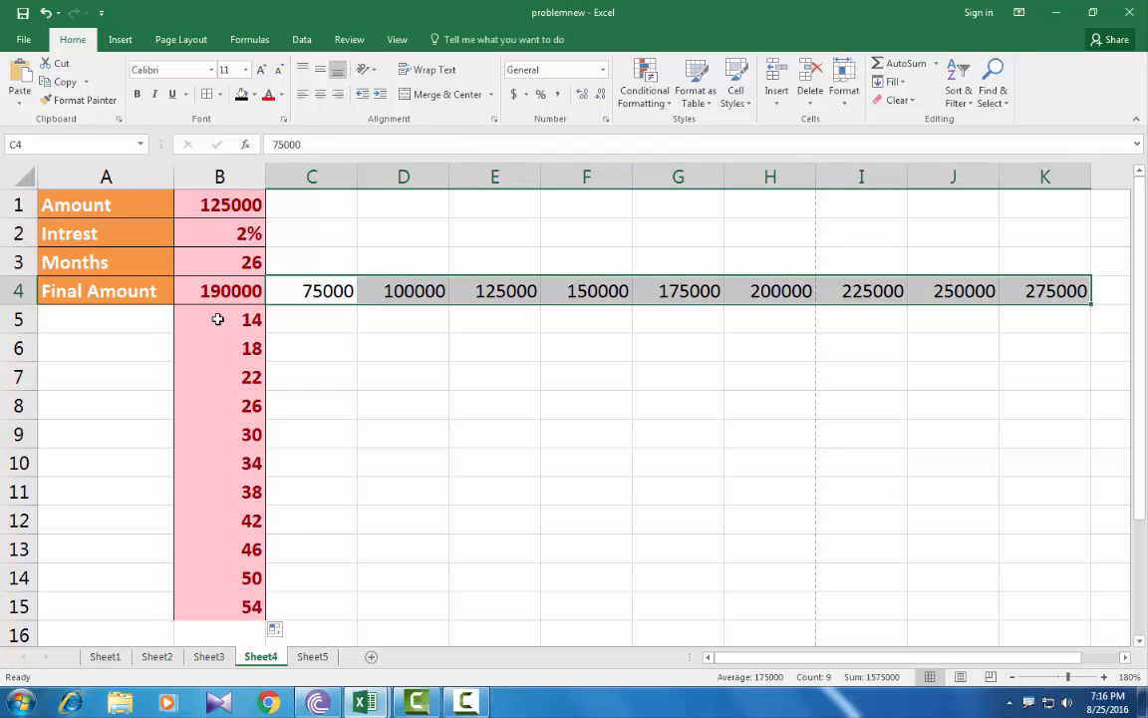
drag(220, 319, 203, 600)
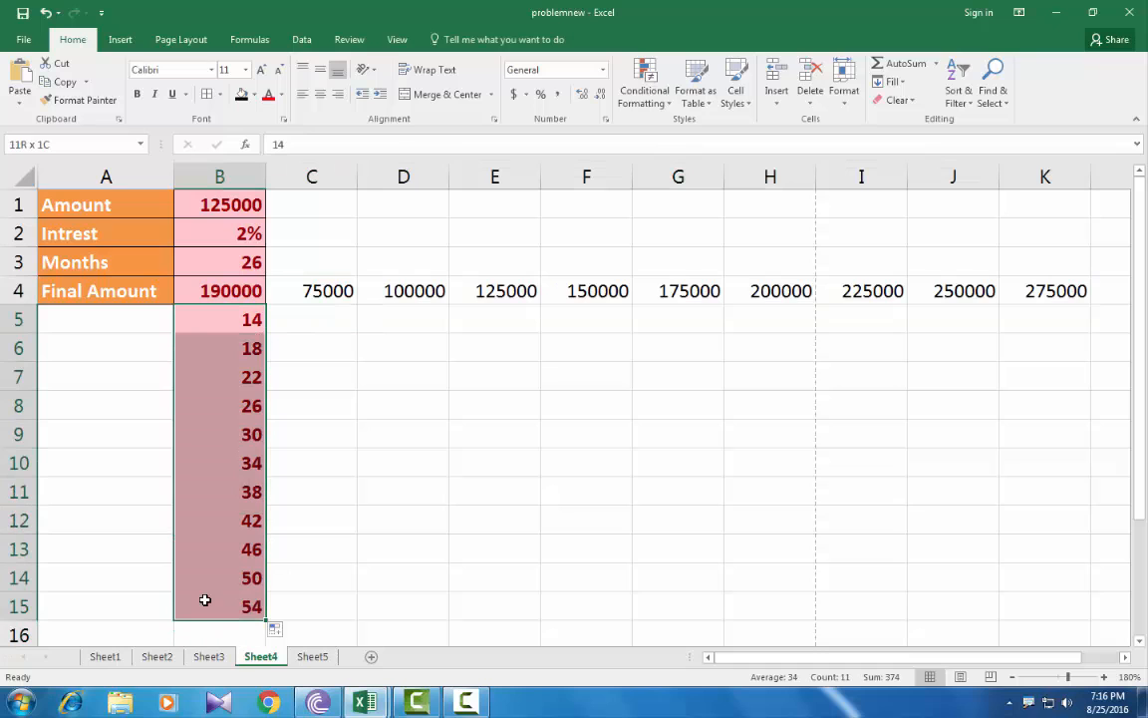
click(494, 405)
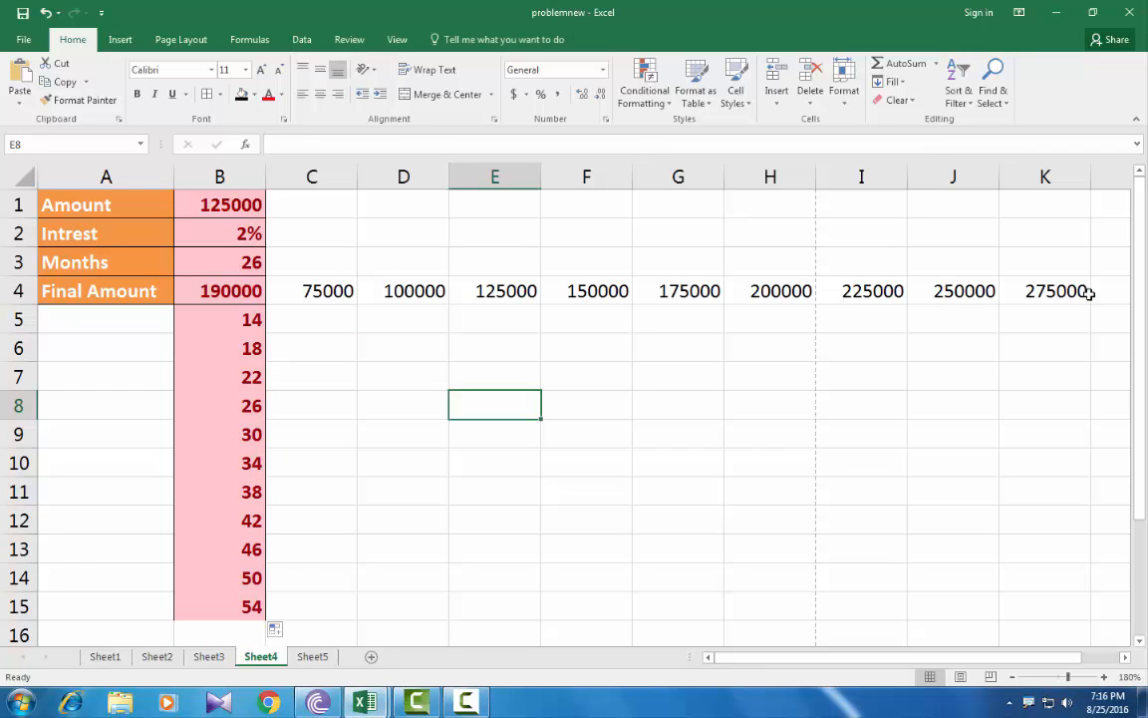
- Merge and center C1:K3 above the amount series and label it "amount"
drag(290, 199, 1046, 271)
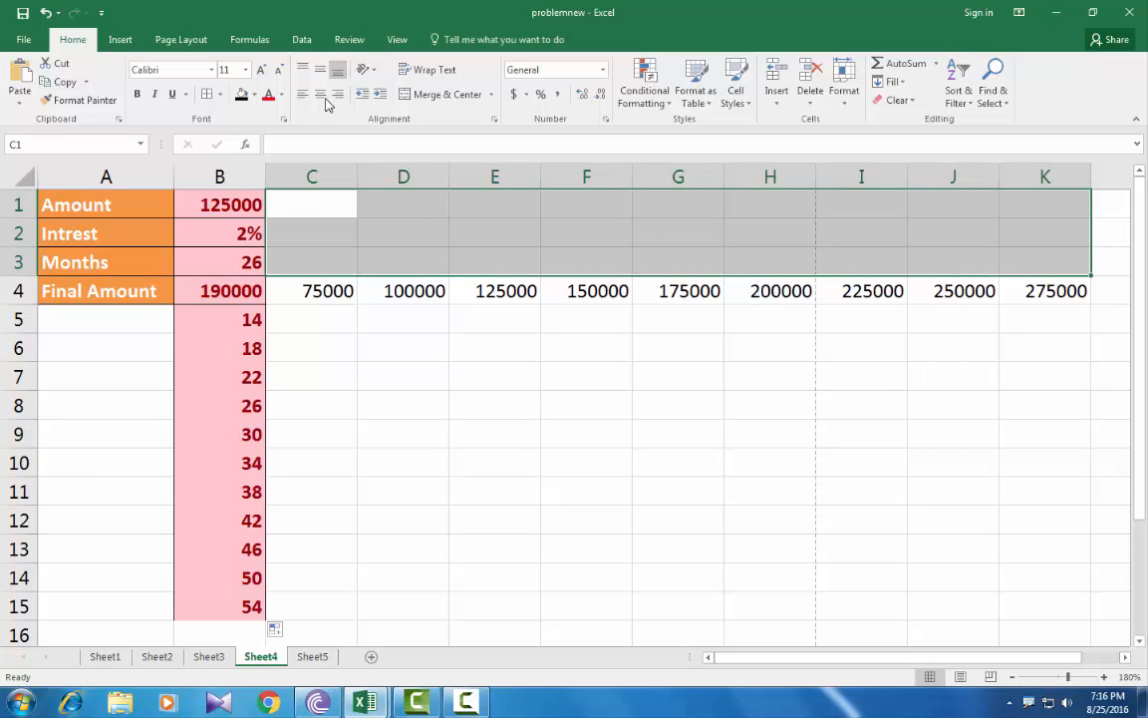
click(438, 94)
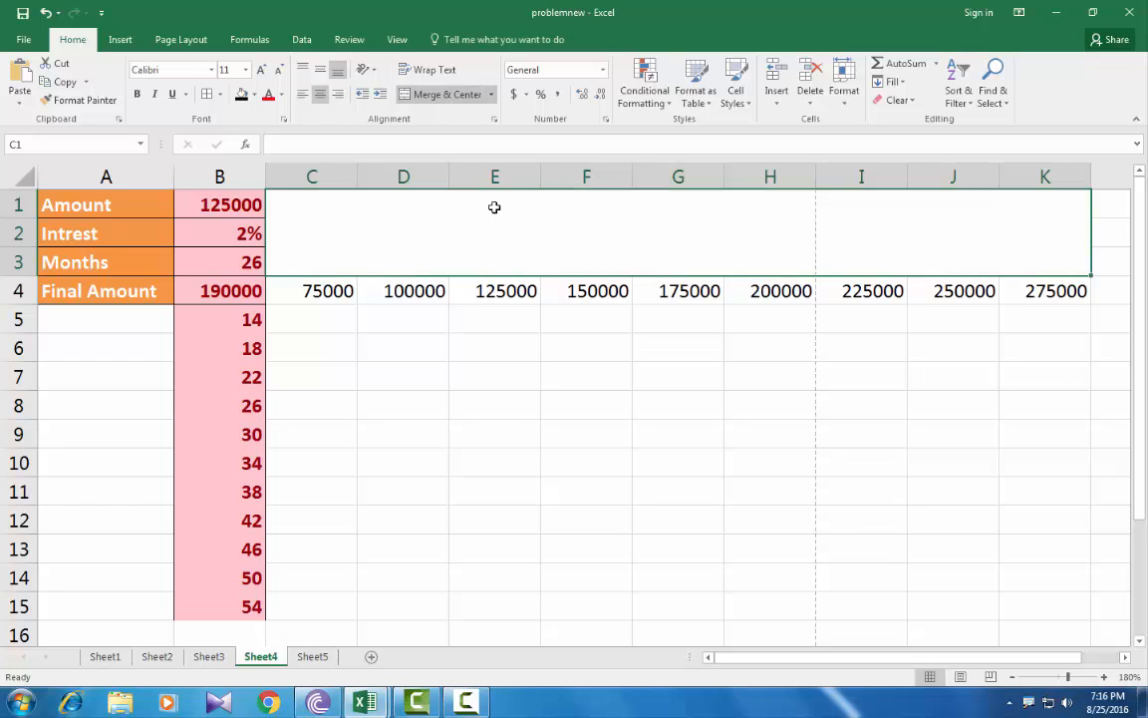
text(amount)
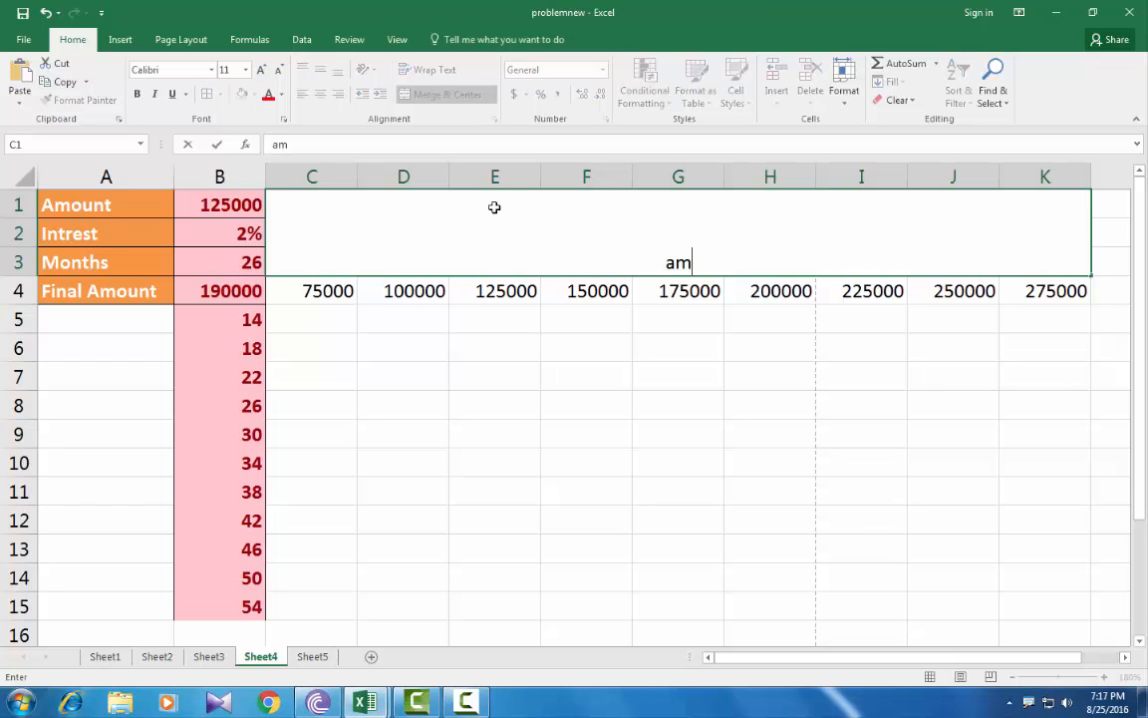
click(649, 387)
- Merge and center A5:A15 beside the month series and label it "months"
drag(102, 320, 117, 610)
click(427, 94)
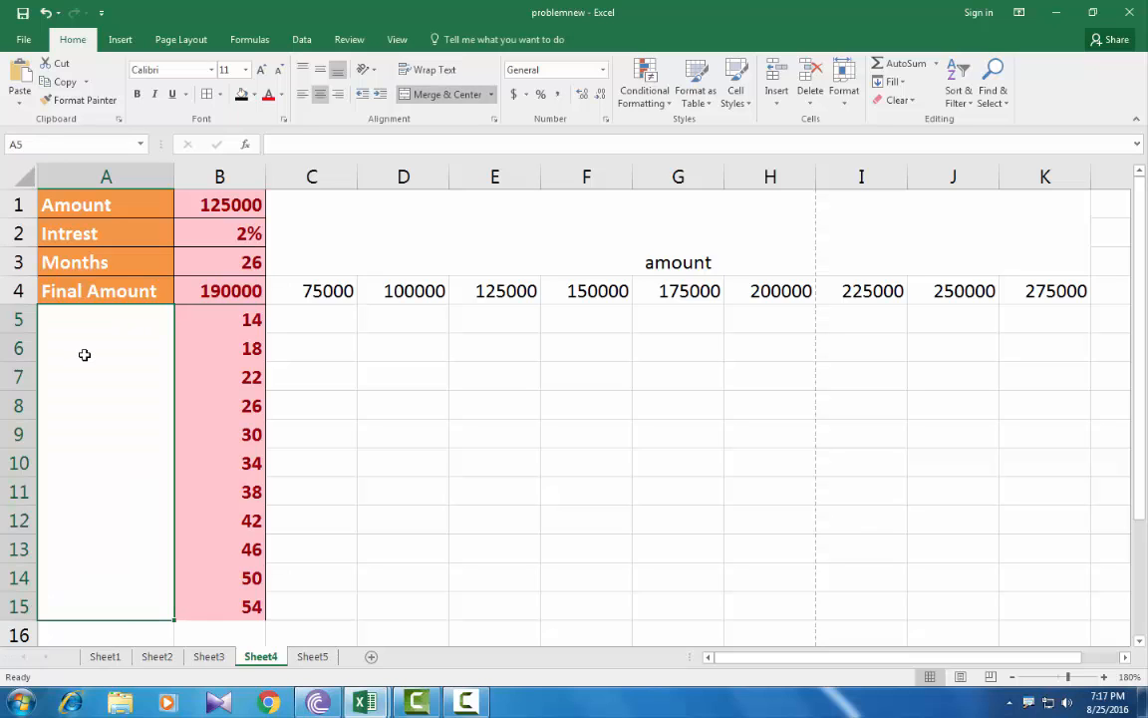
text(months)
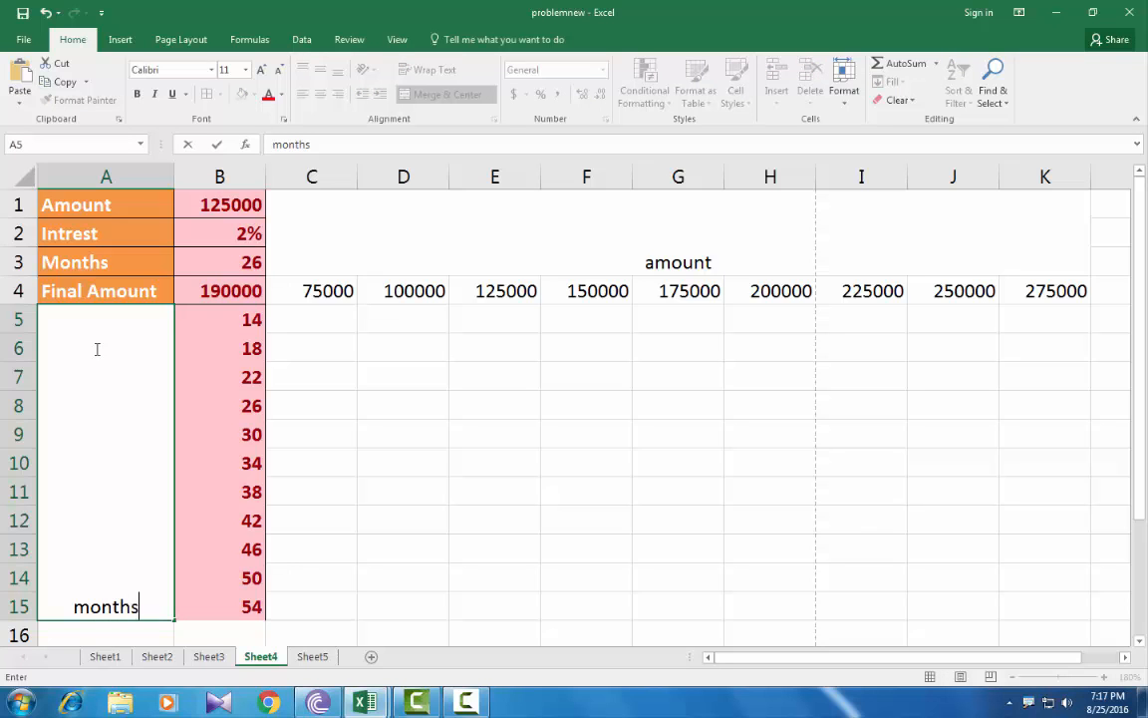
click(344, 403)
click(411, 251)
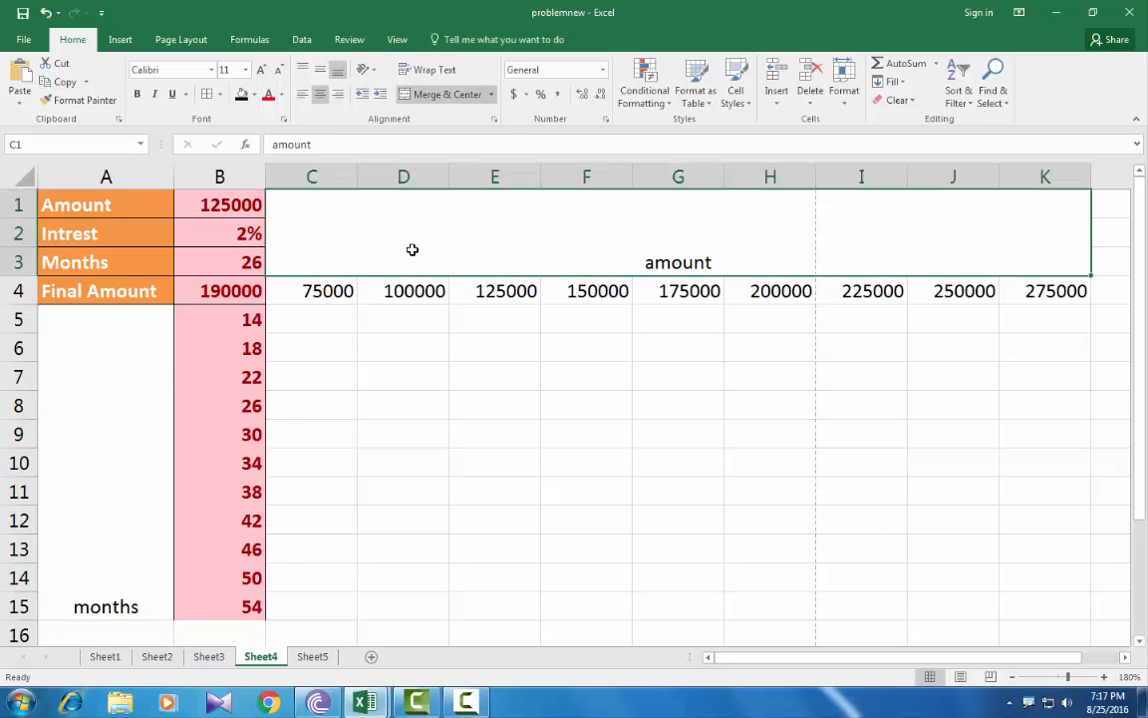
- Format the merged amount header with the Accent3 cell style, middle alignment and font size 24
click(737, 98)
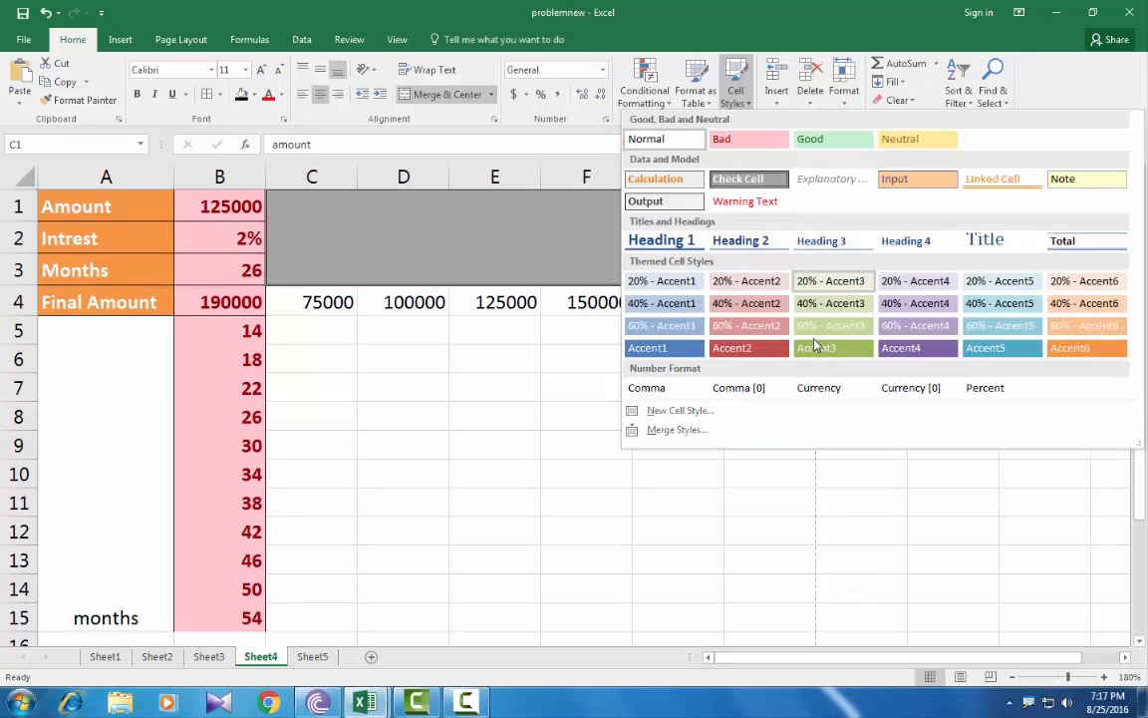
click(818, 347)
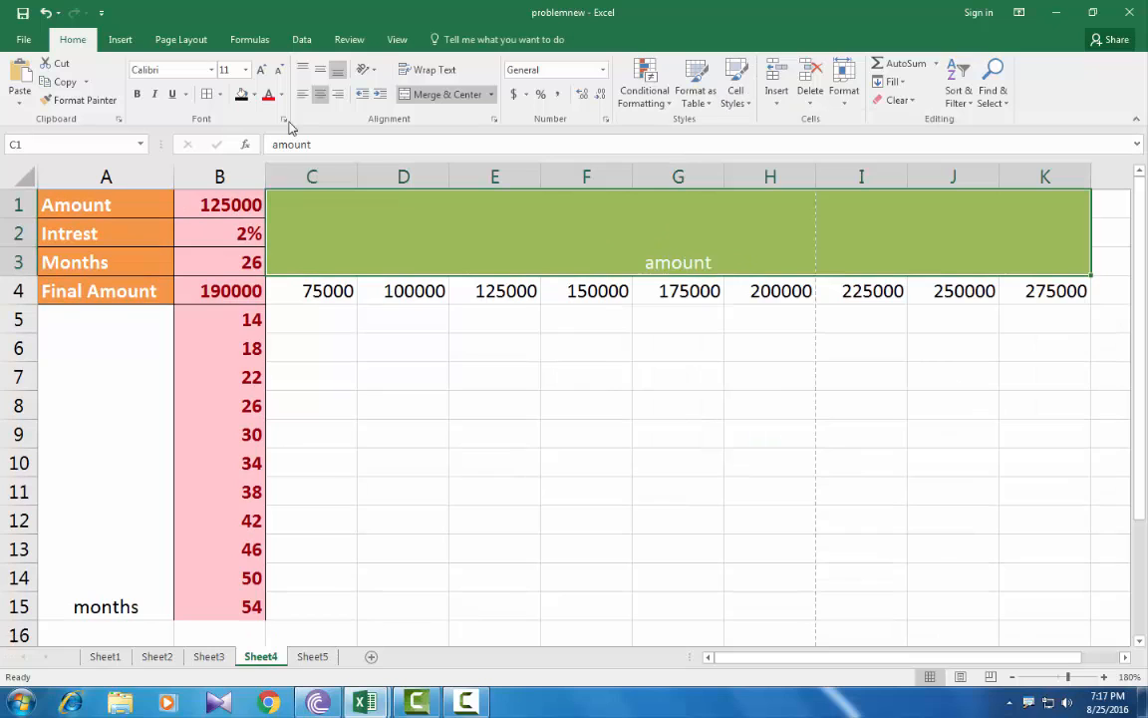
click(320, 69)
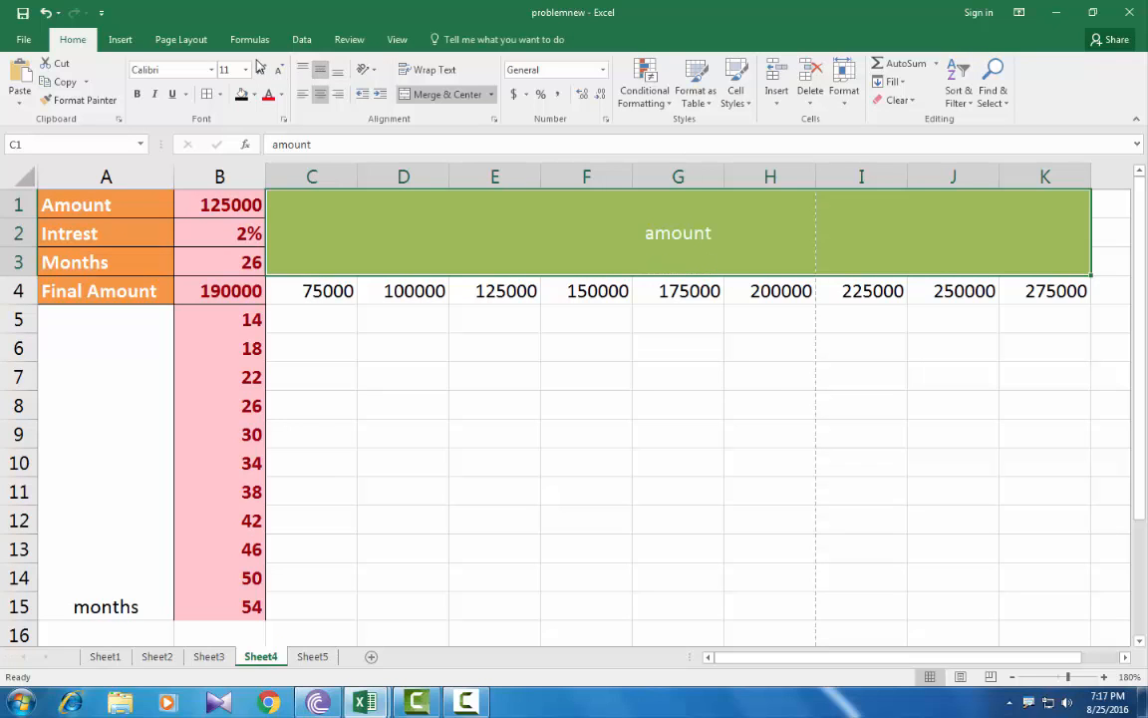
click(260, 69)
click(260, 68)
click(260, 69)
click(260, 69)
click(260, 69)
click(262, 69)
click(263, 69)
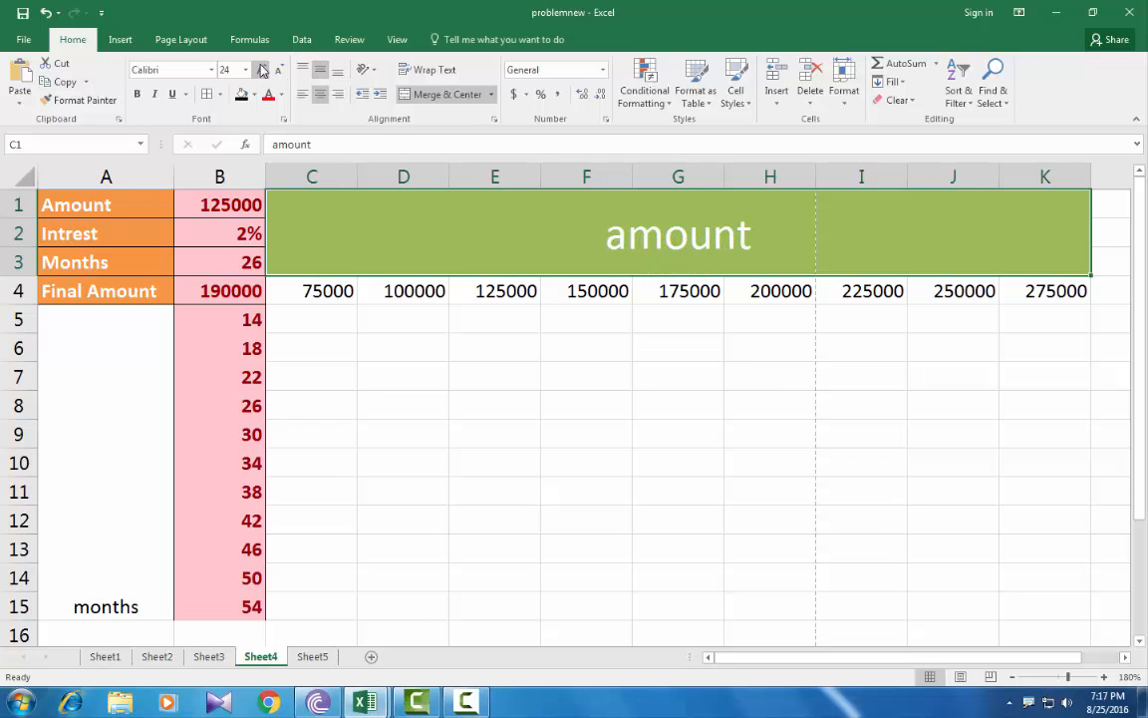
- Rotate the months label in A5:A15 downward and align it to the vertical middle
click(110, 492)
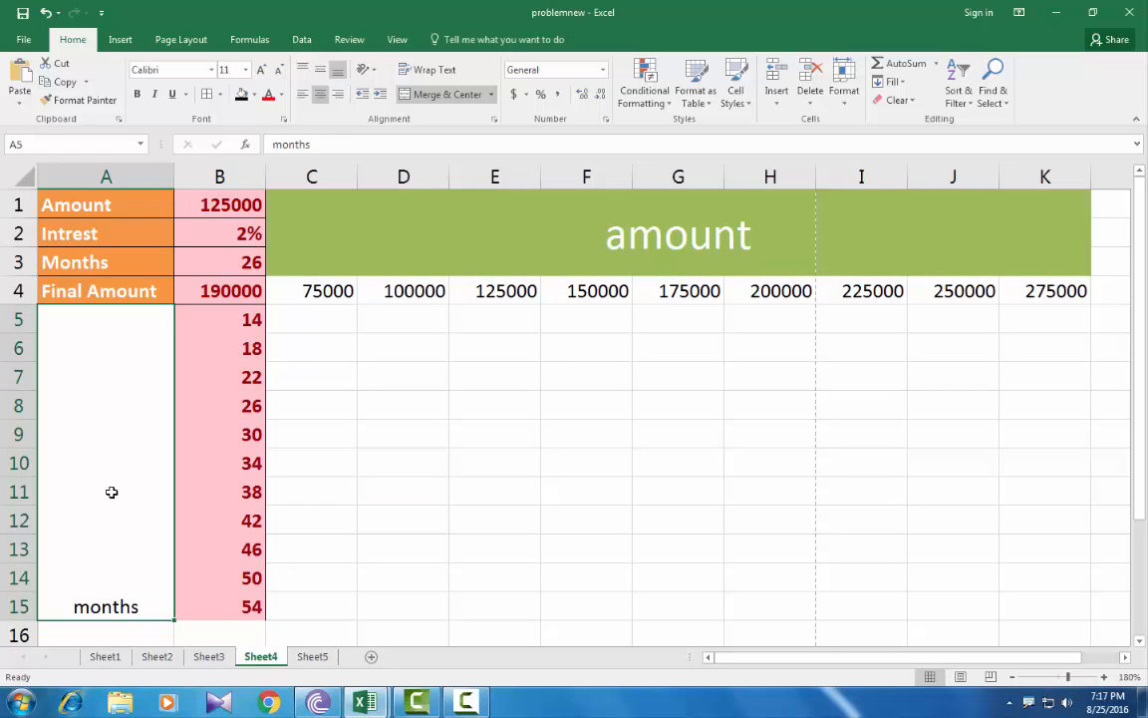
click(376, 72)
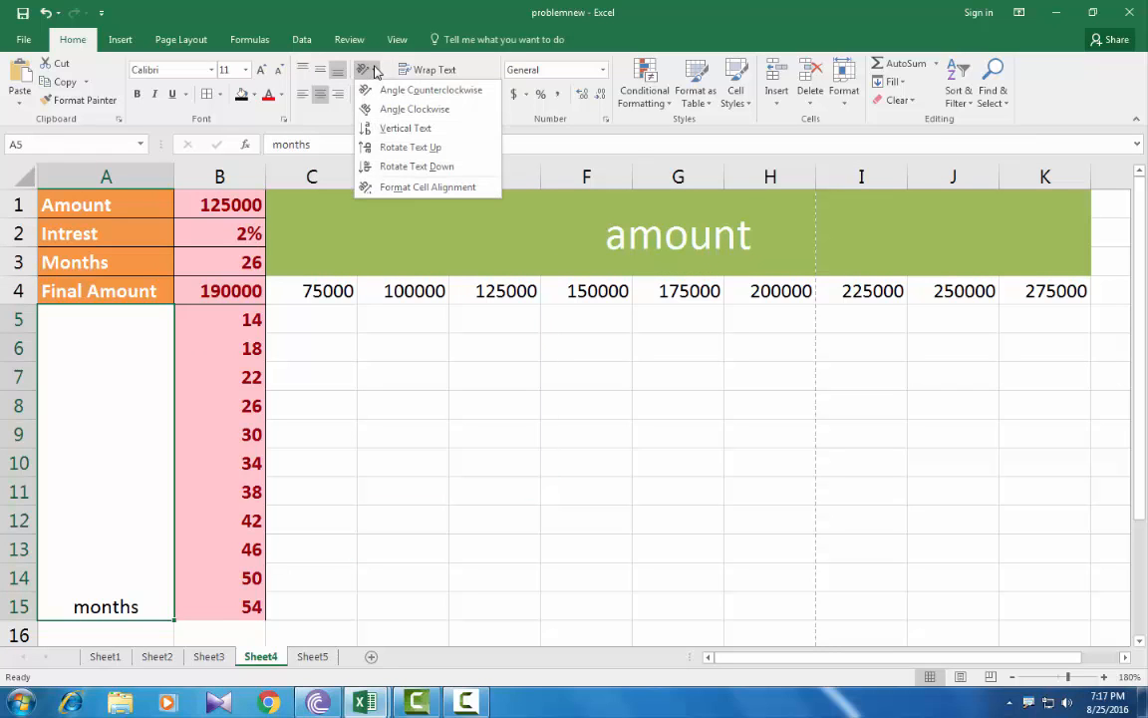
click(381, 166)
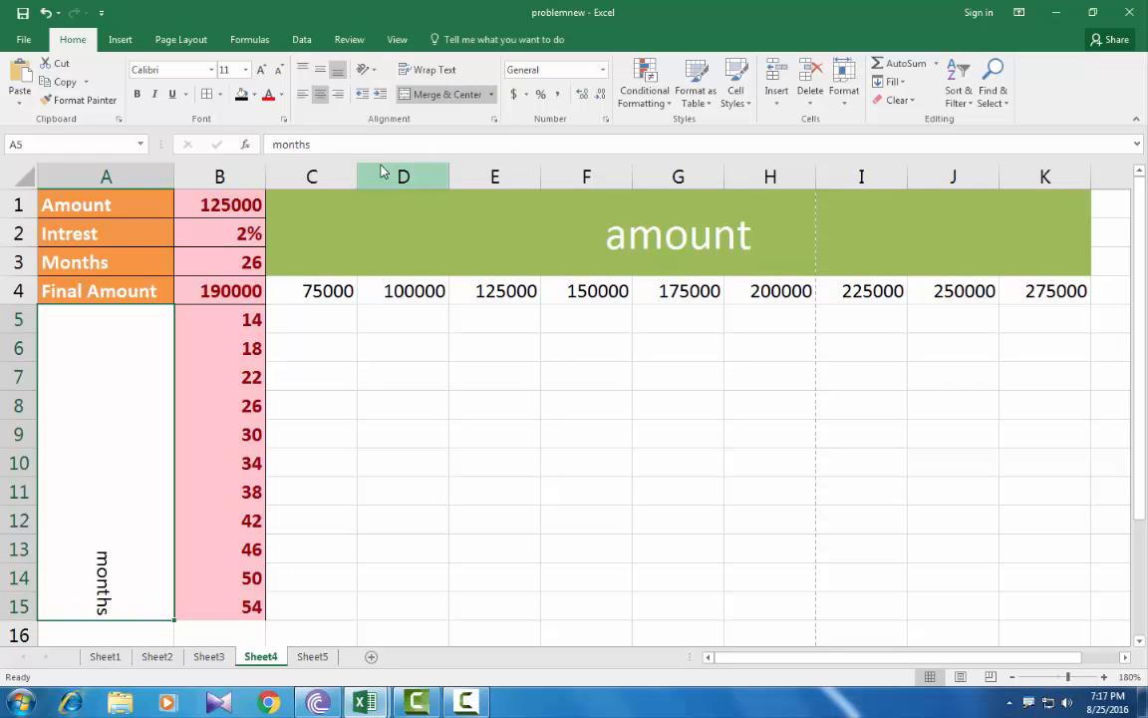
click(320, 69)
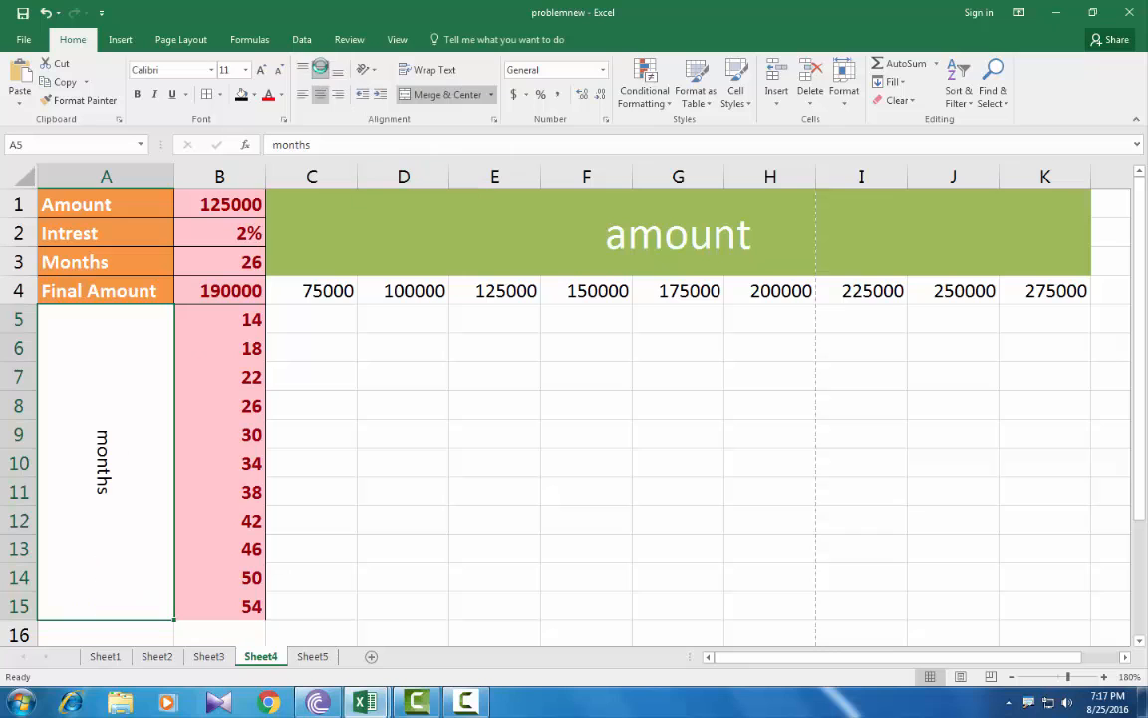
- Enlarge the months label to font size 20
click(261, 70)
click(261, 70)
click(262, 70)
click(262, 69)
click(262, 69)
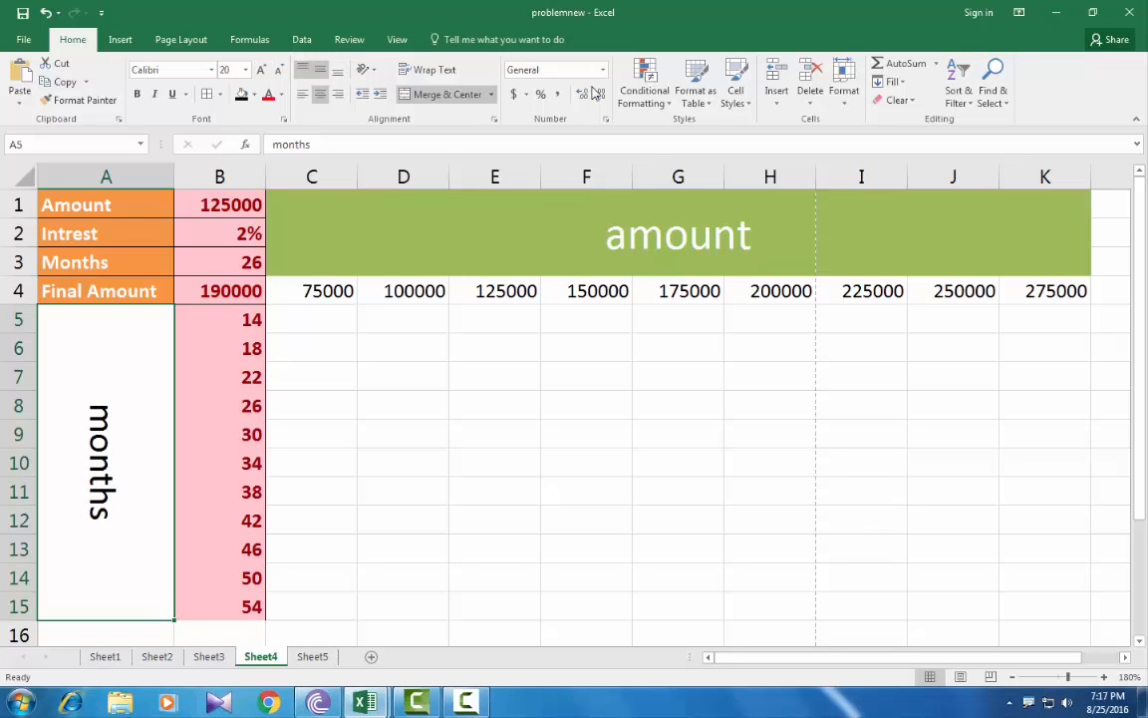
- Apply the Accent1 cell style to the merged months cell and set its font size to 22
click(729, 103)
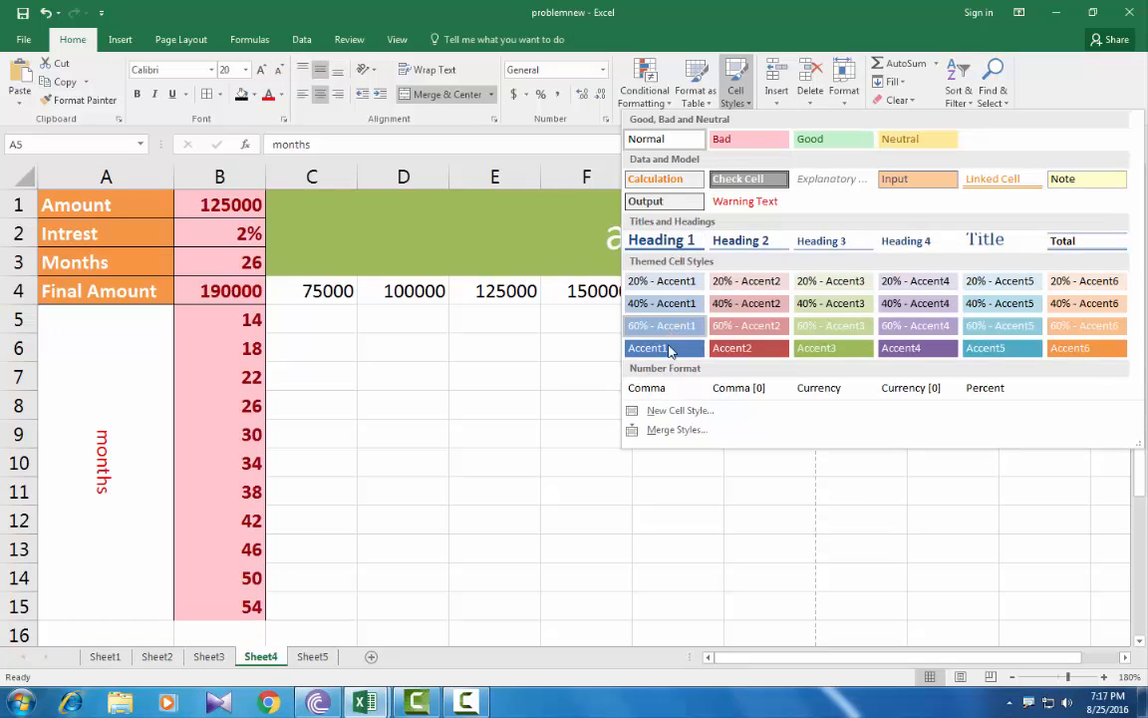
click(666, 349)
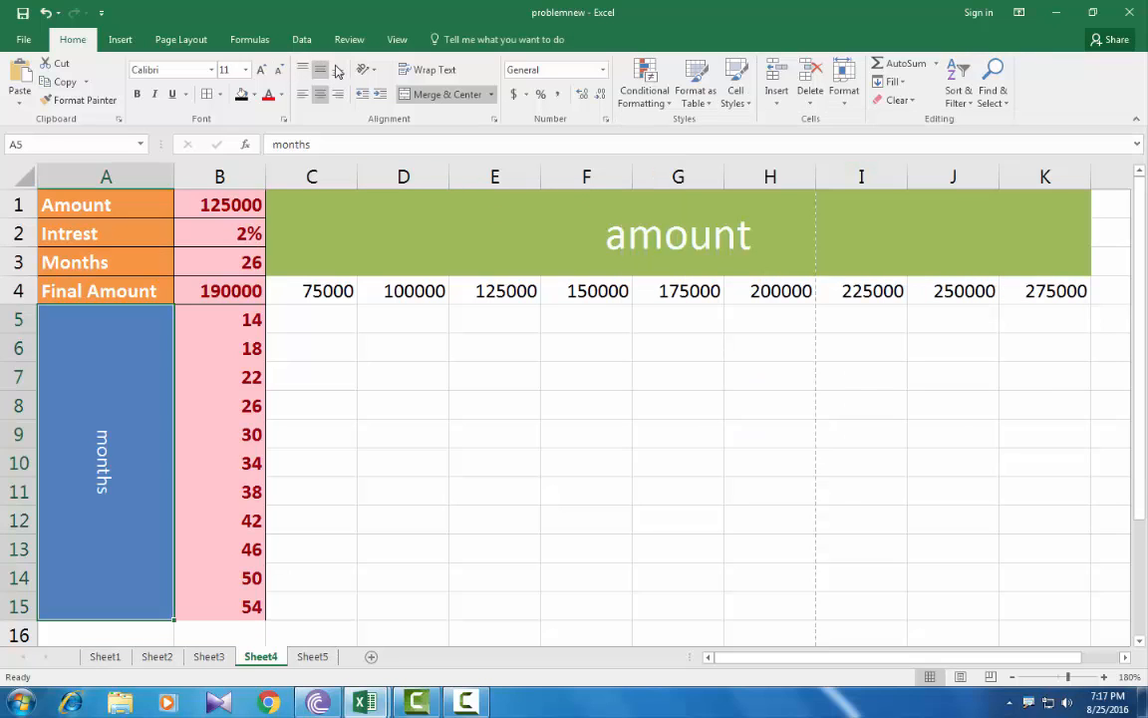
click(262, 70)
click(262, 69)
click(262, 70)
click(262, 70)
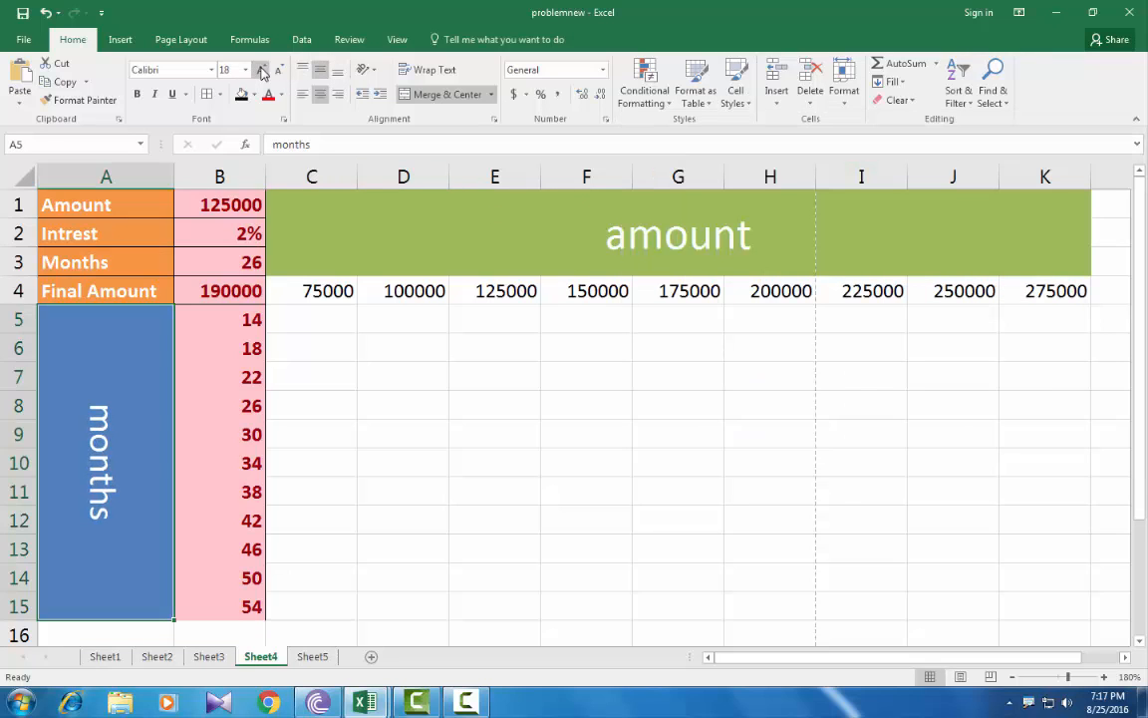
click(262, 69)
click(262, 69)
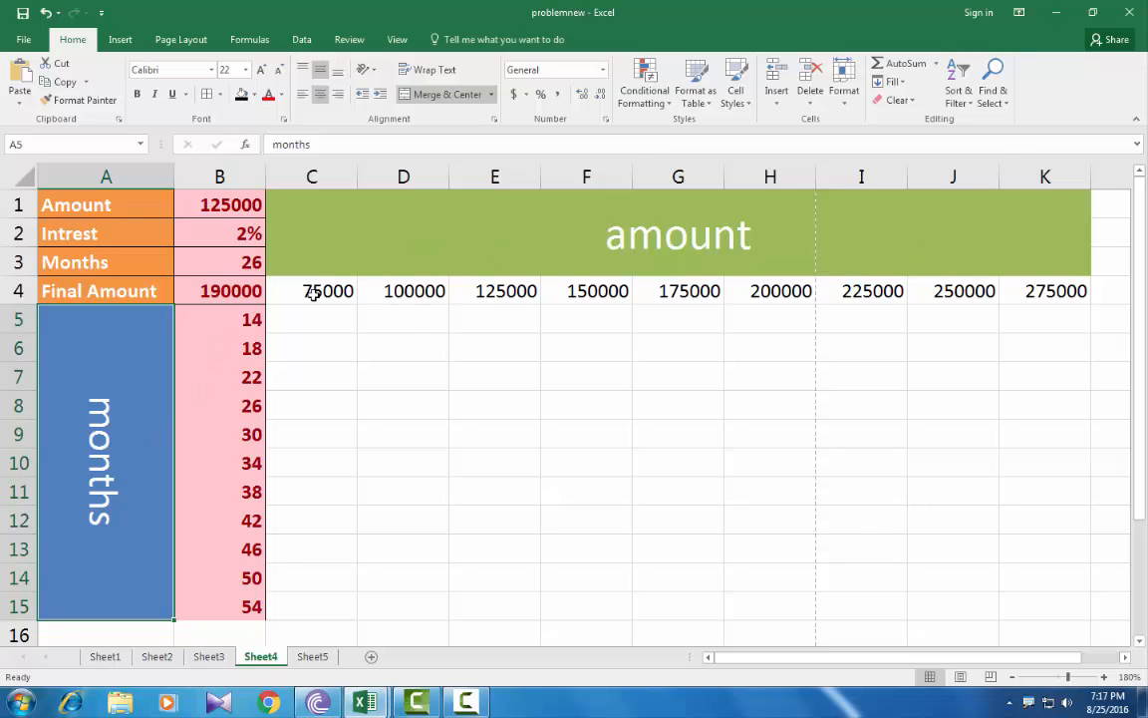
- Apply the Accent6 cell style to the amounts in C4:K4 and the Accent2 style to the months in B5:B15
drag(313, 294, 1027, 299)
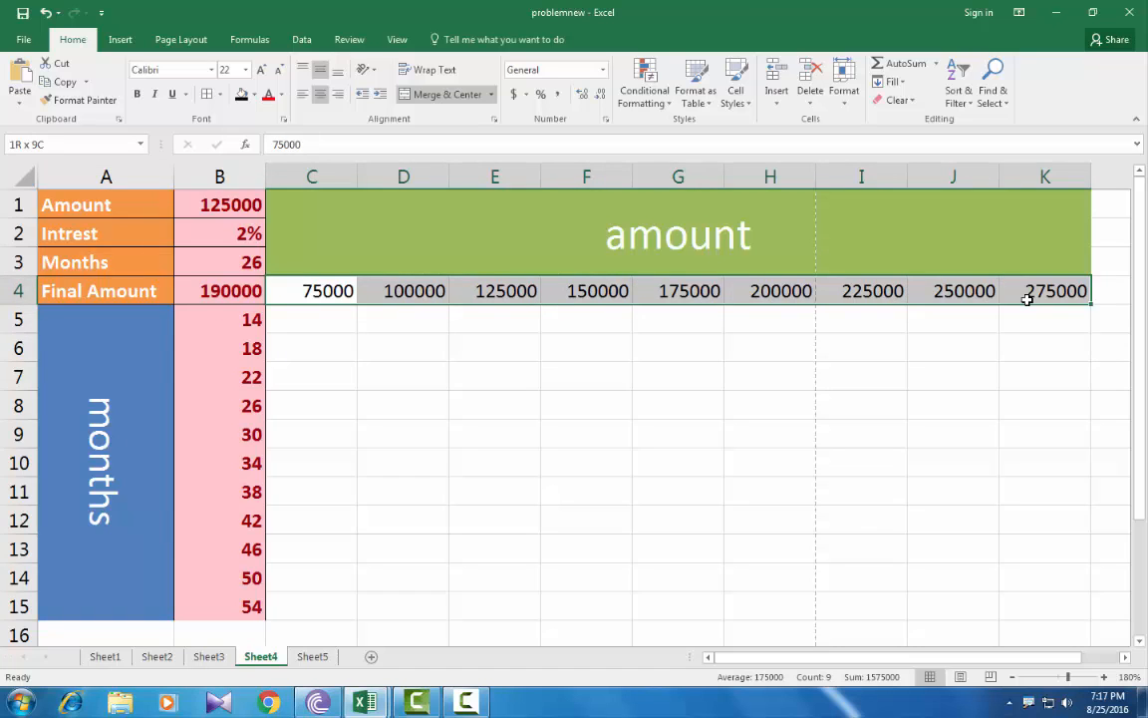
click(738, 97)
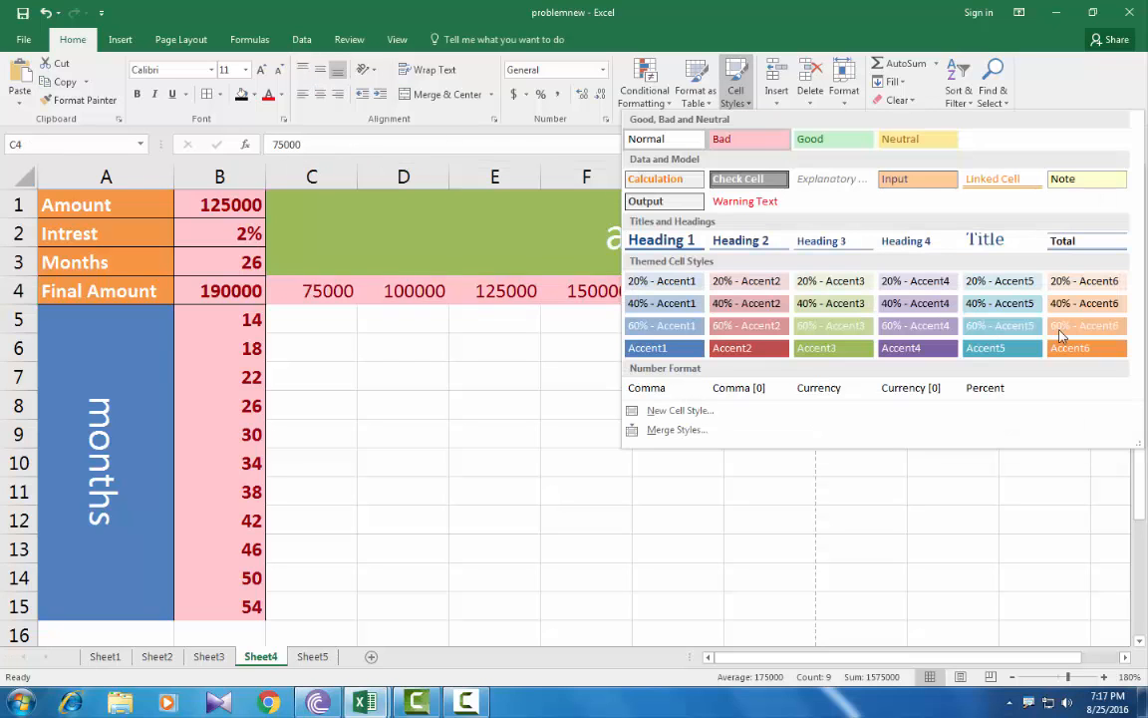
click(1071, 349)
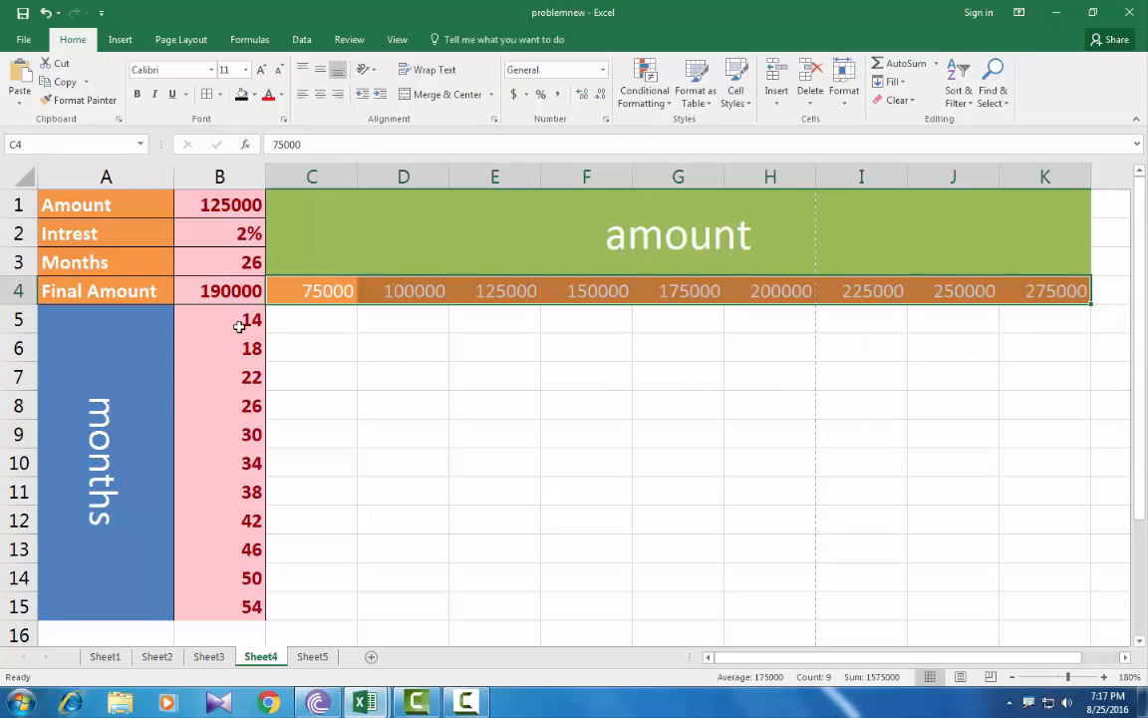
drag(200, 313, 194, 541)
drag(200, 601, 201, 603)
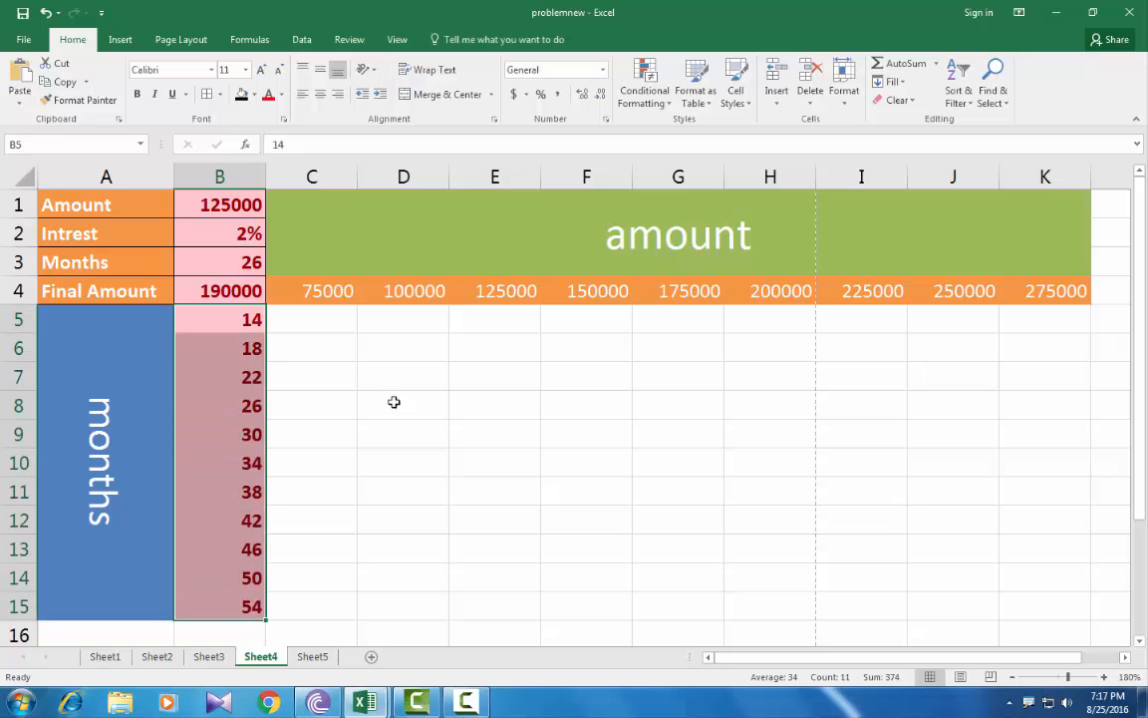
click(724, 107)
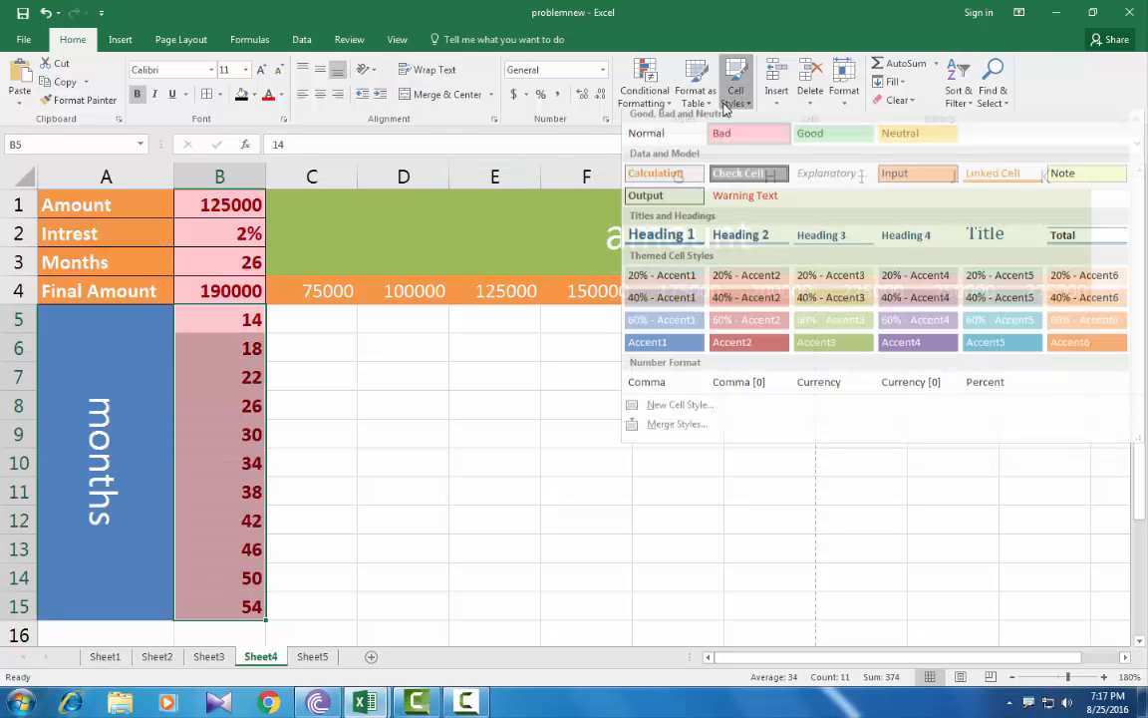
click(745, 357)
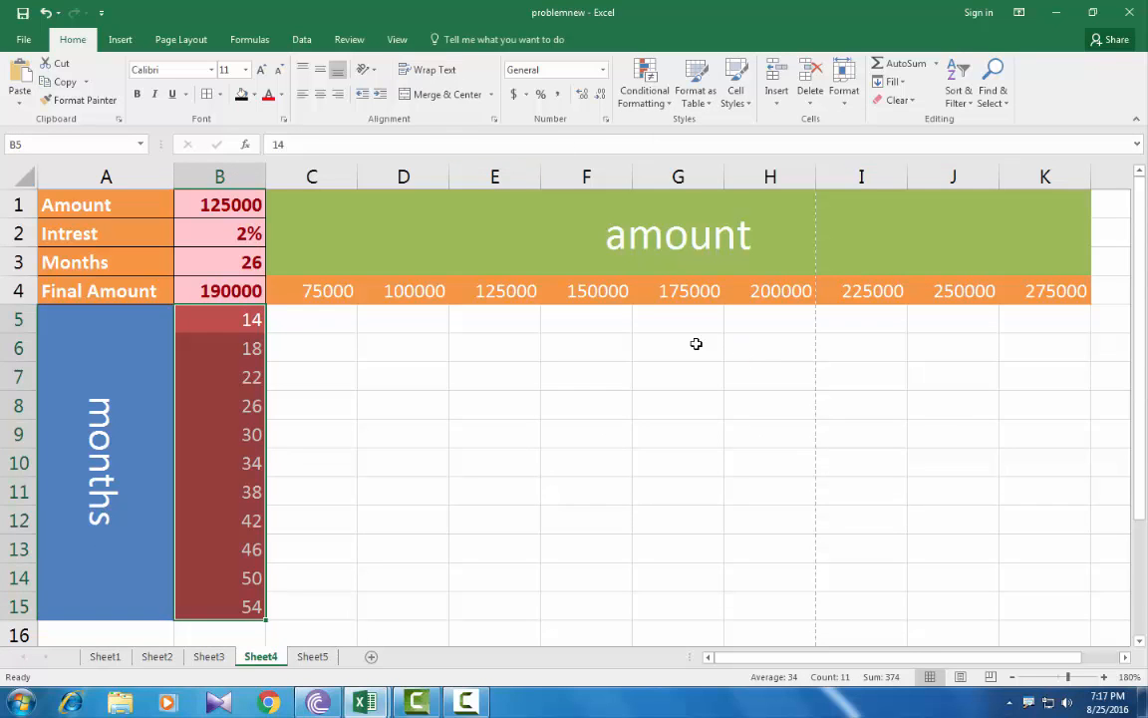
click(515, 410)
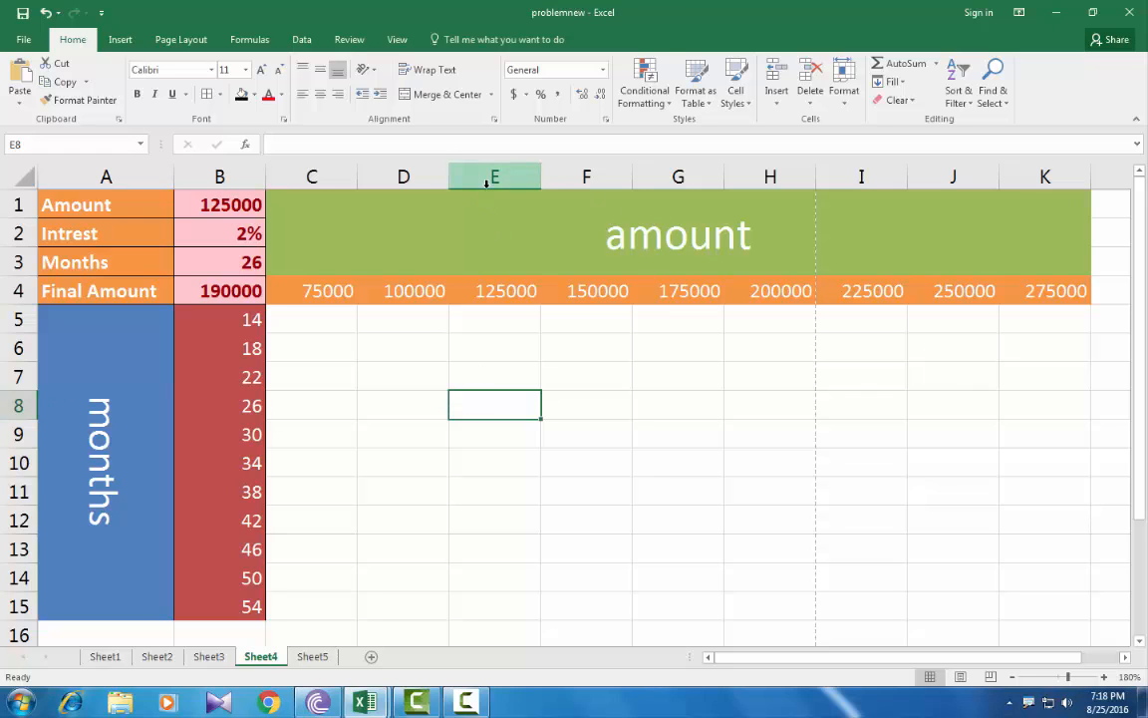
click(698, 498)
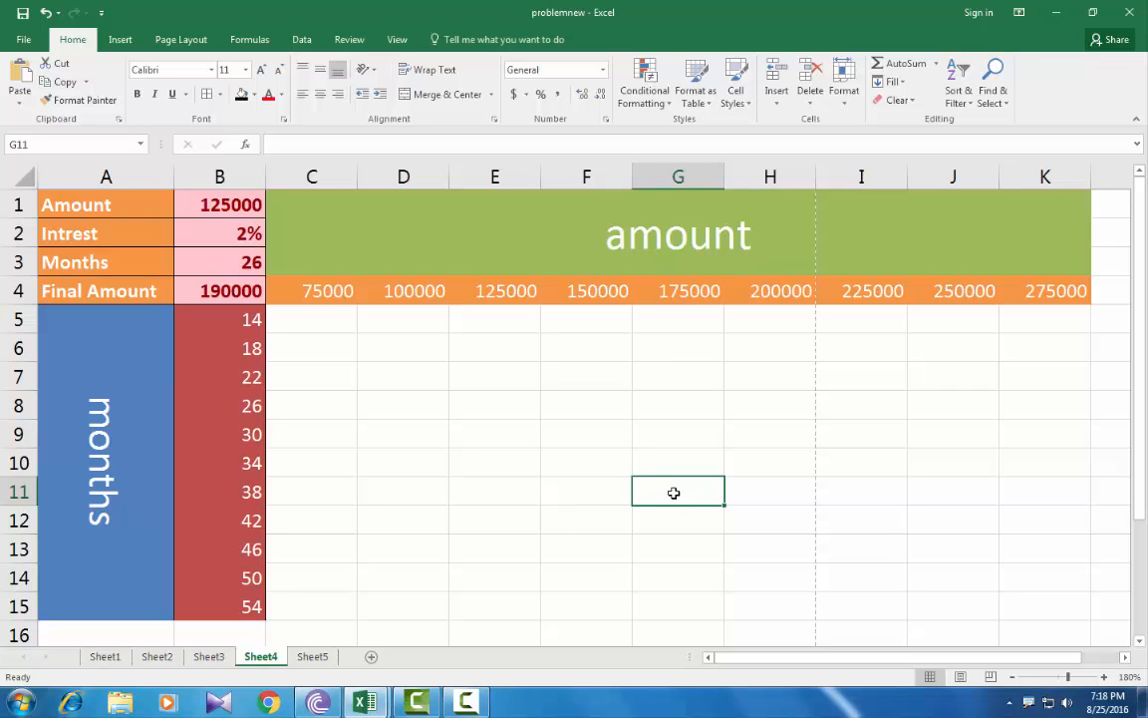
click(938, 552)
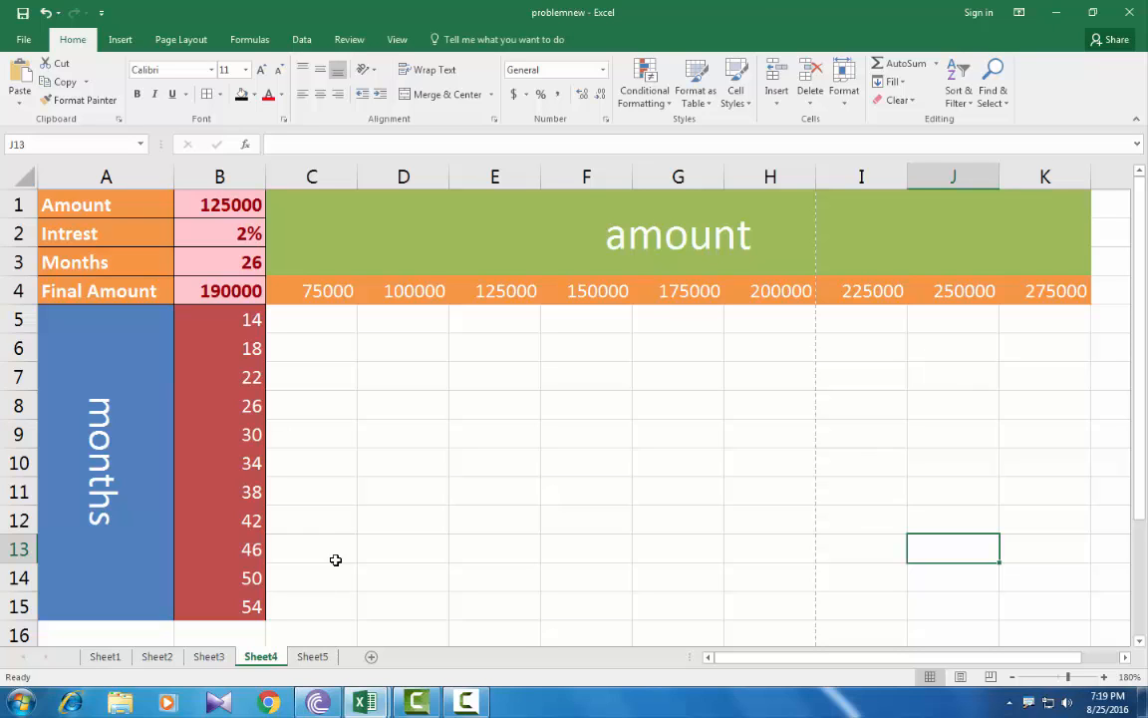
- Create a What-If Analysis data table over B4:K15 with row input cell $B$1 and column input cell $B$3
click(225, 290)
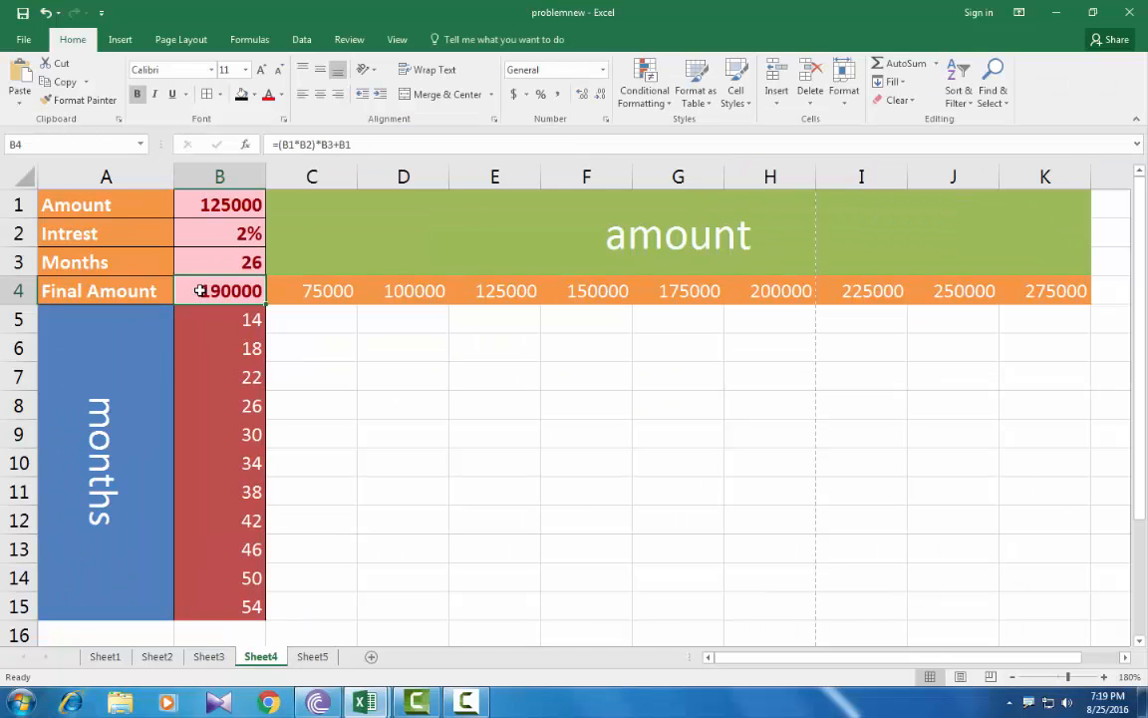
drag(200, 290, 1147, 717)
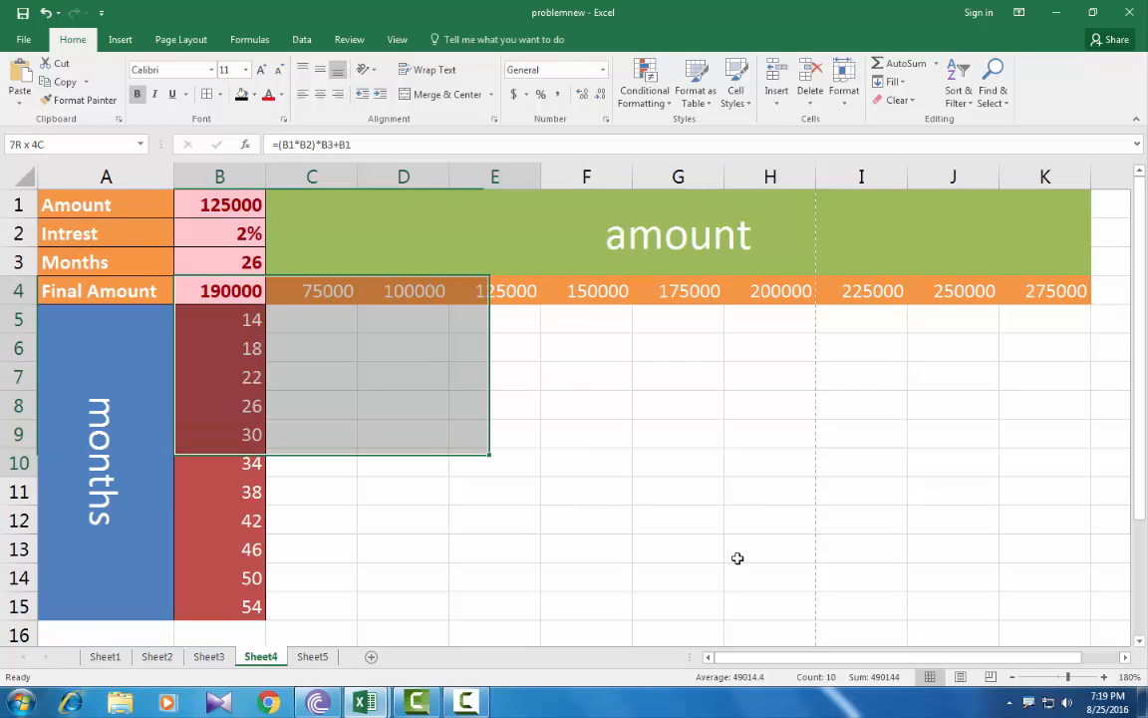
drag(738, 559, 1021, 605)
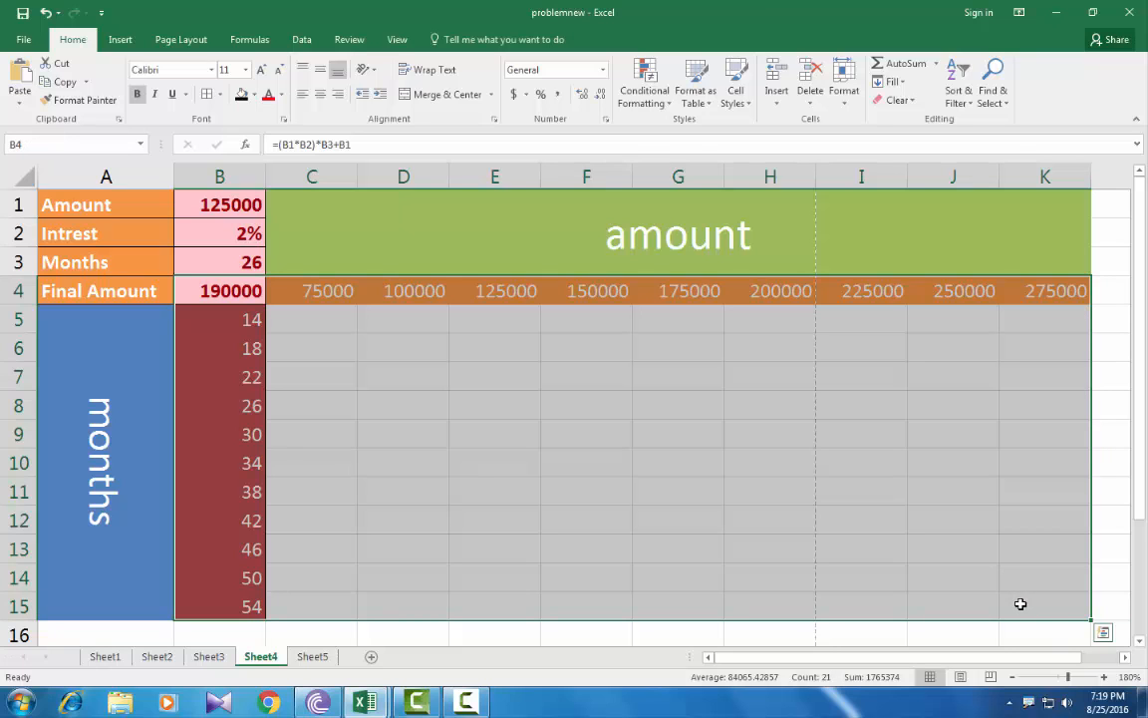
click(301, 40)
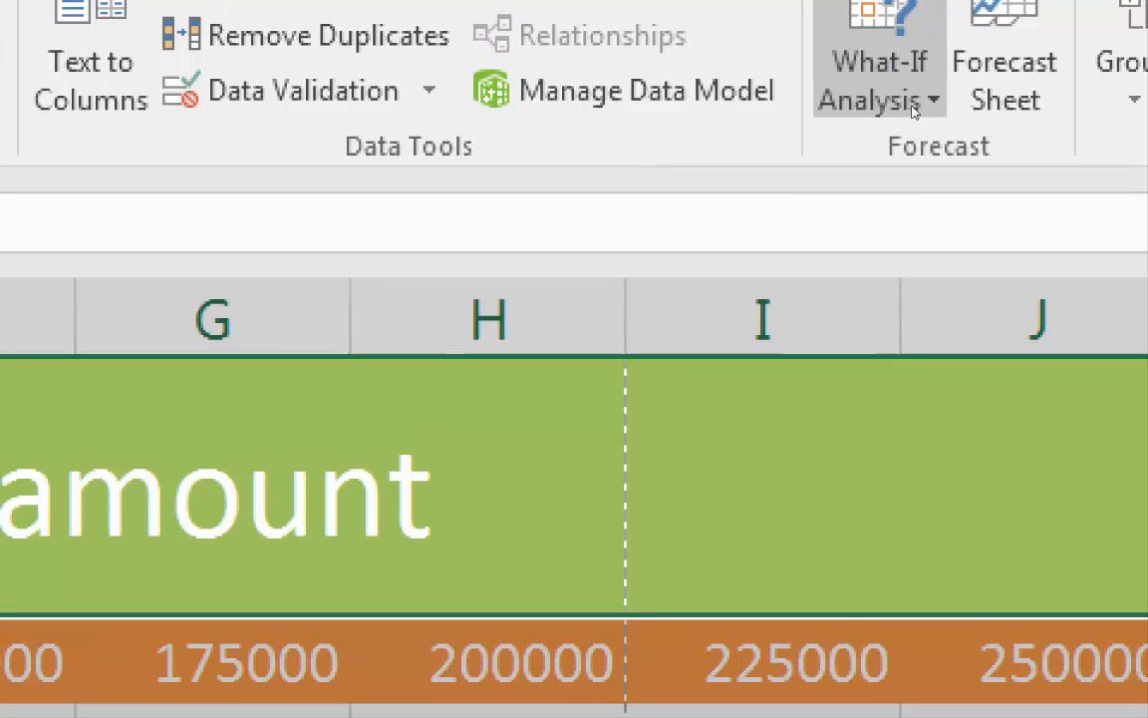
click(915, 108)
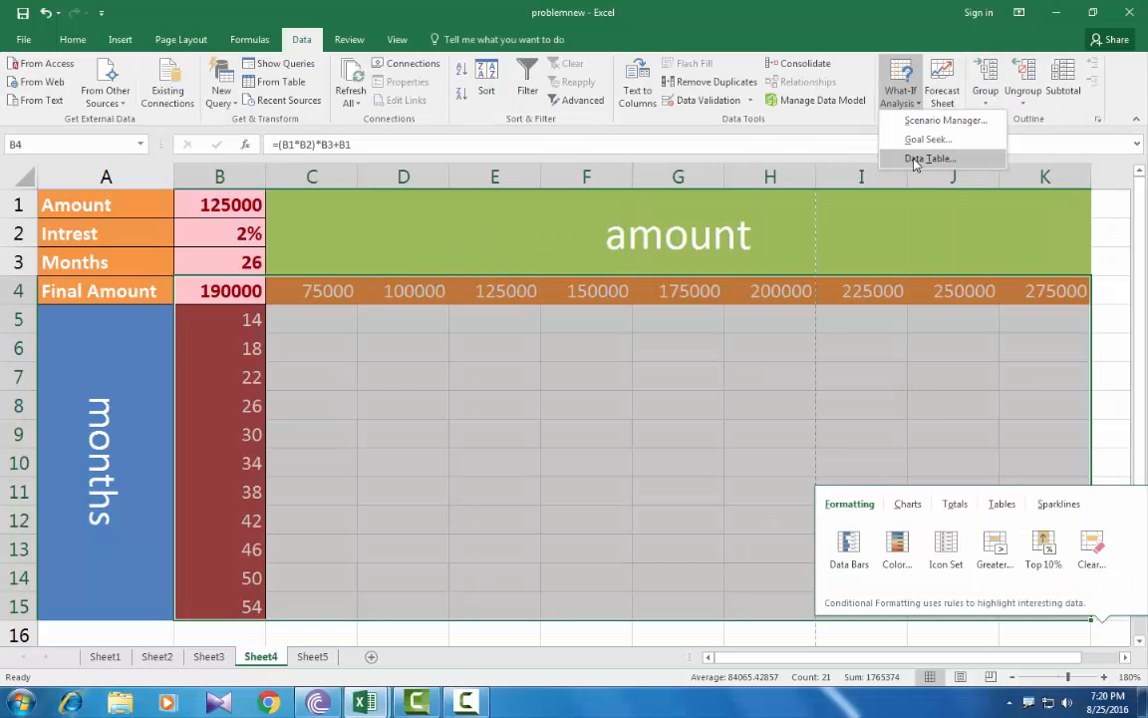
click(919, 267)
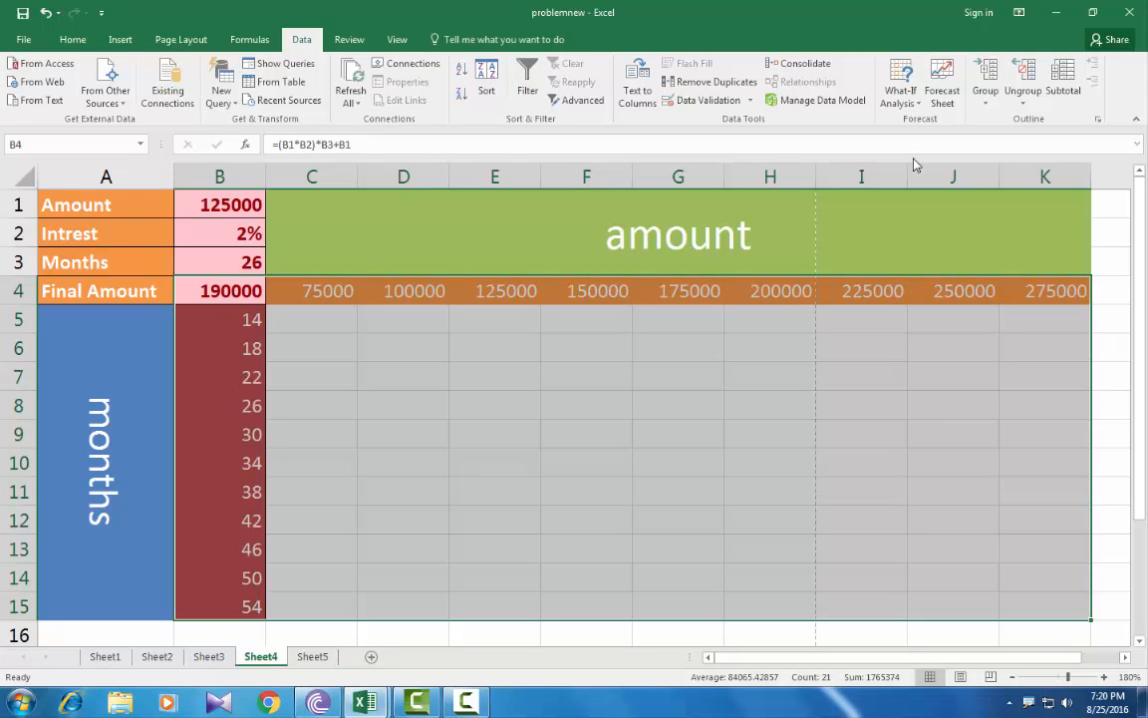
drag(658, 325, 708, 379)
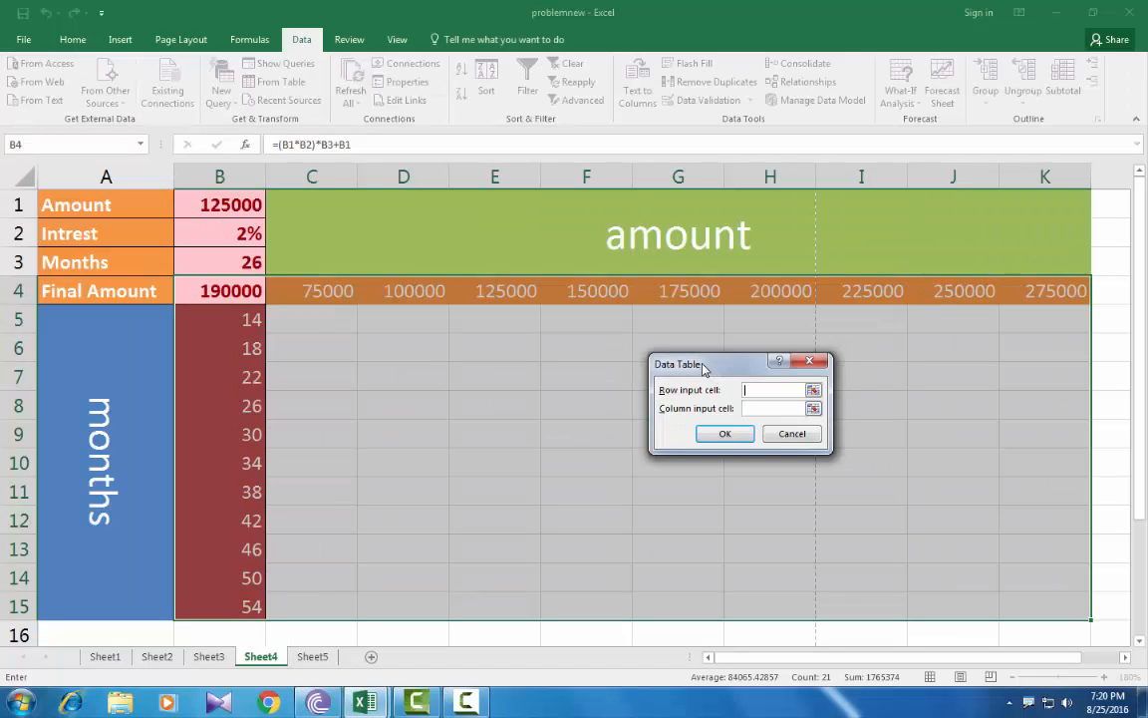
drag(704, 368, 365, 217)
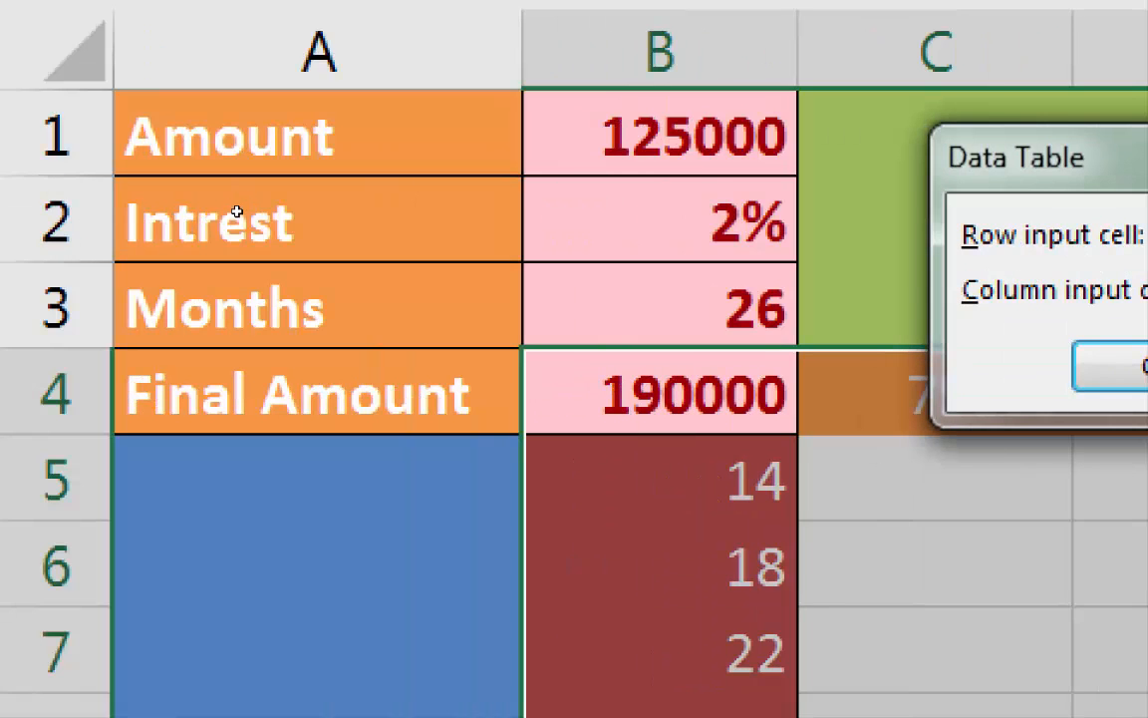
click(716, 142)
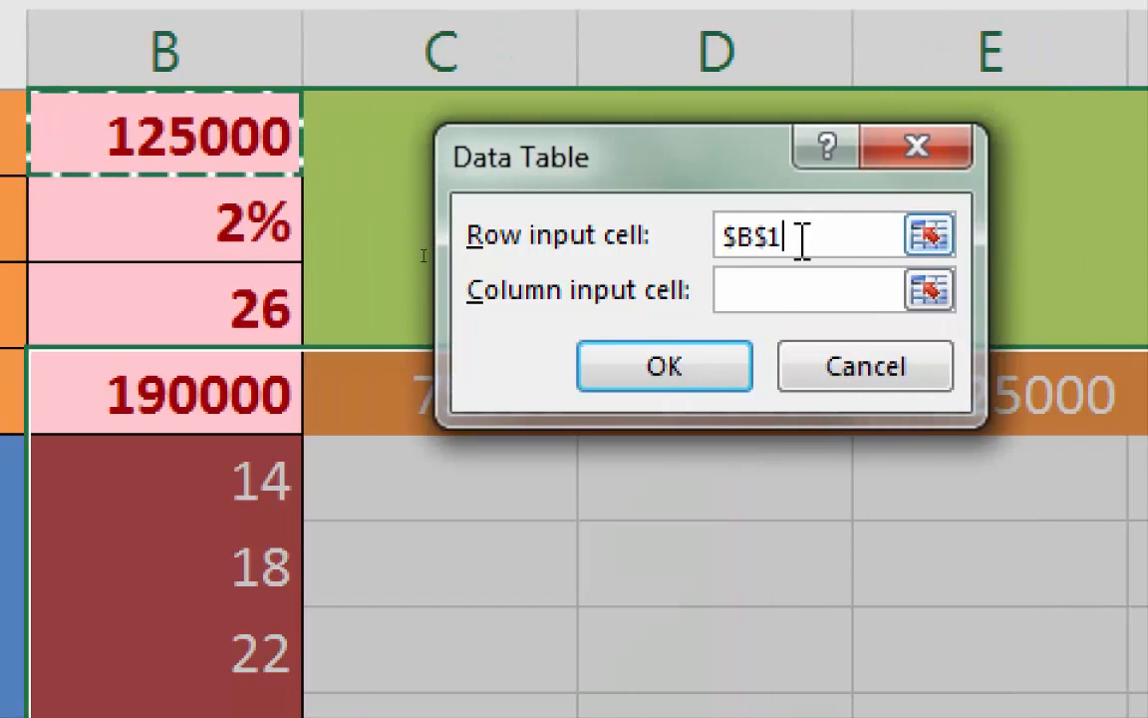
click(761, 291)
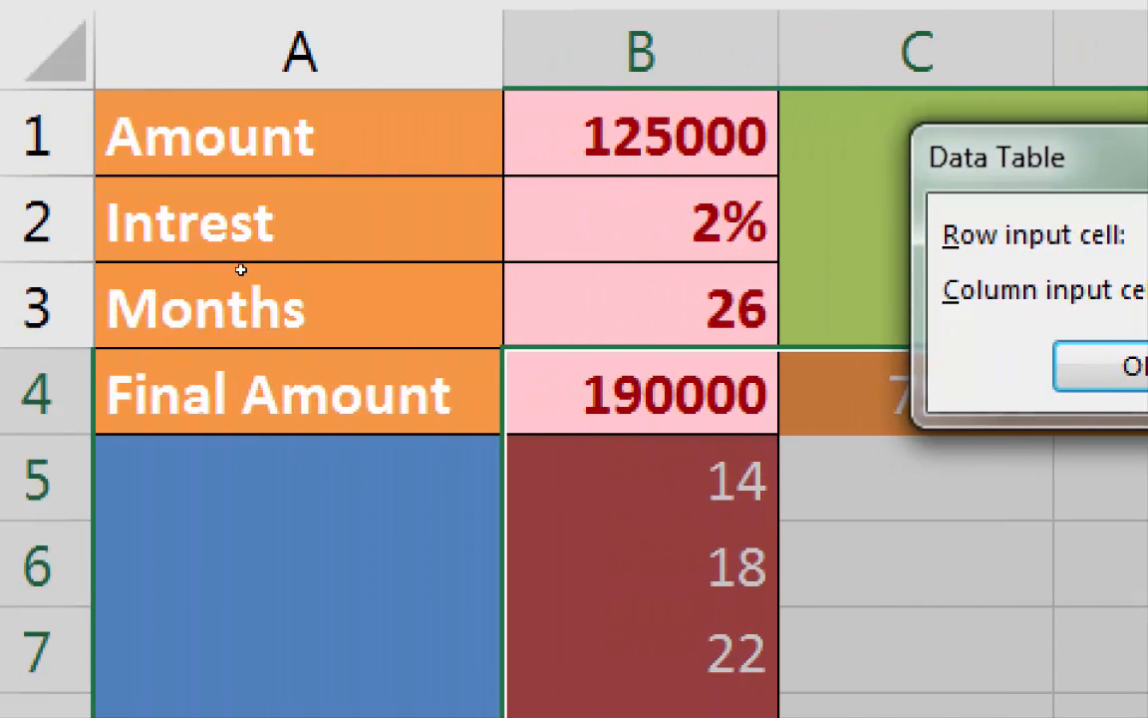
click(768, 305)
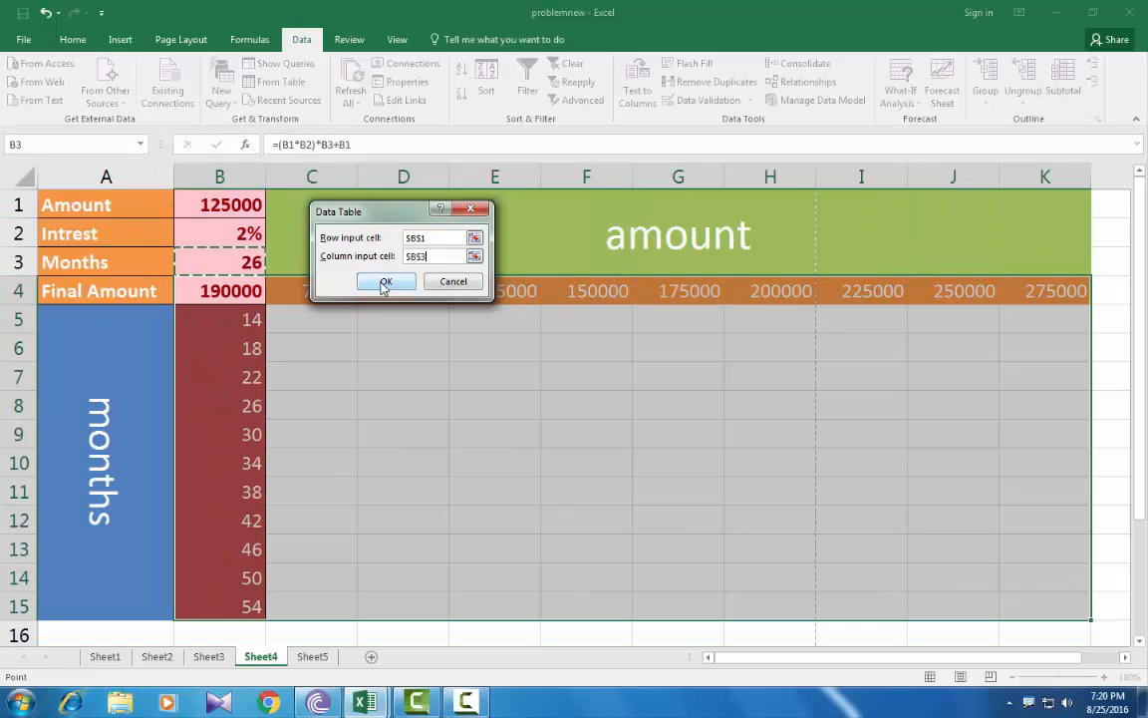
click(384, 284)
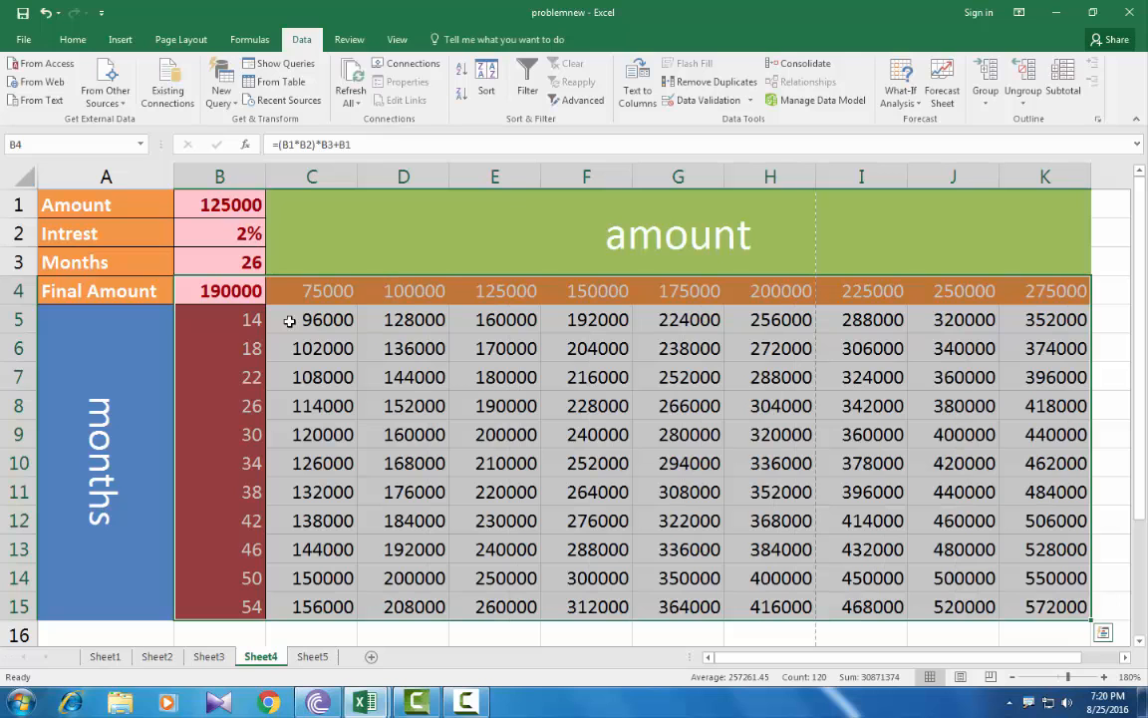
click(643, 466)
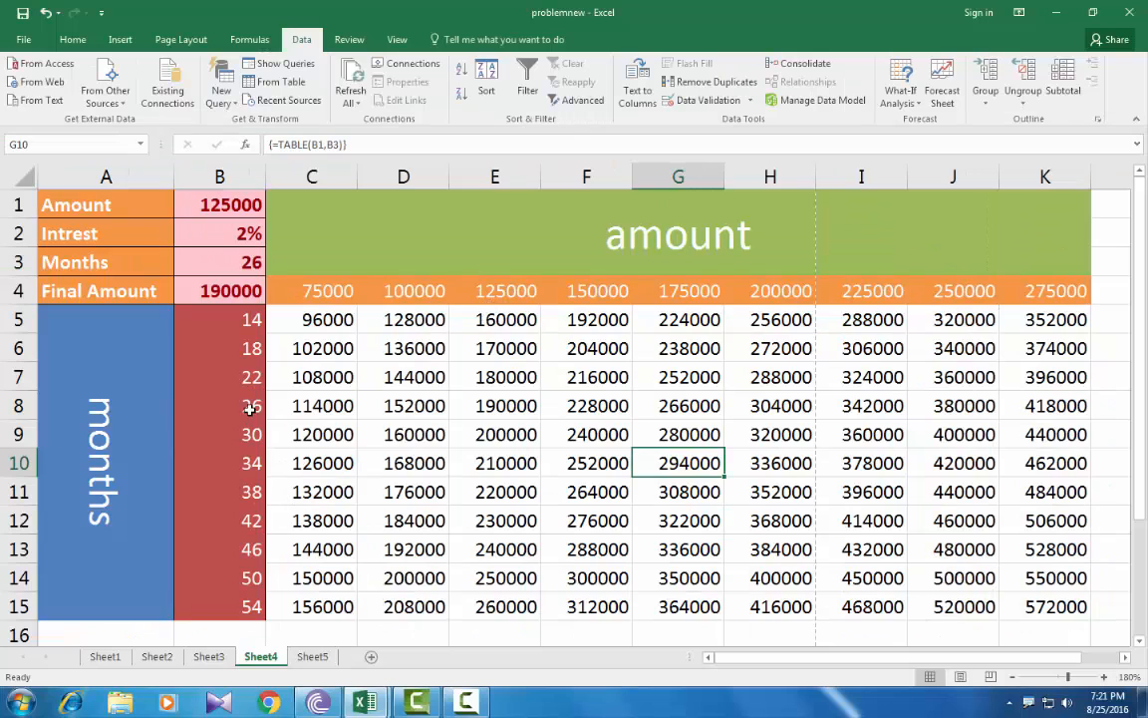
- Apply the Bad cell style to the data table results in C8:E8 and E5:E8
drag(297, 405, 478, 408)
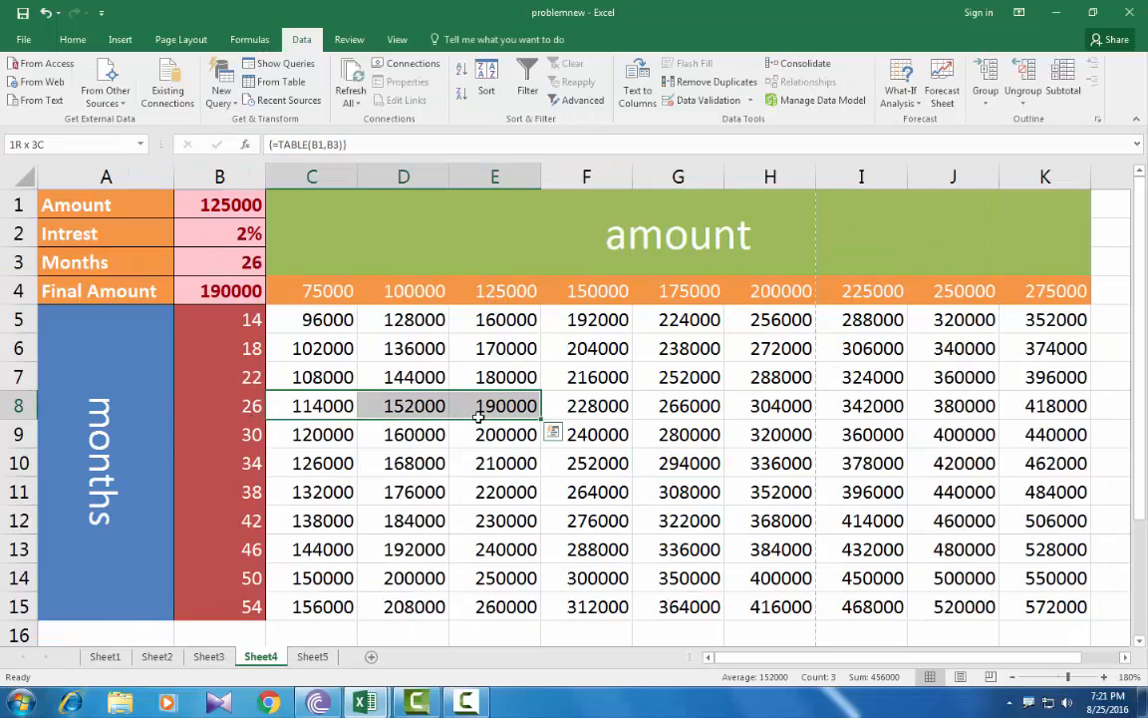
click(72, 40)
click(738, 100)
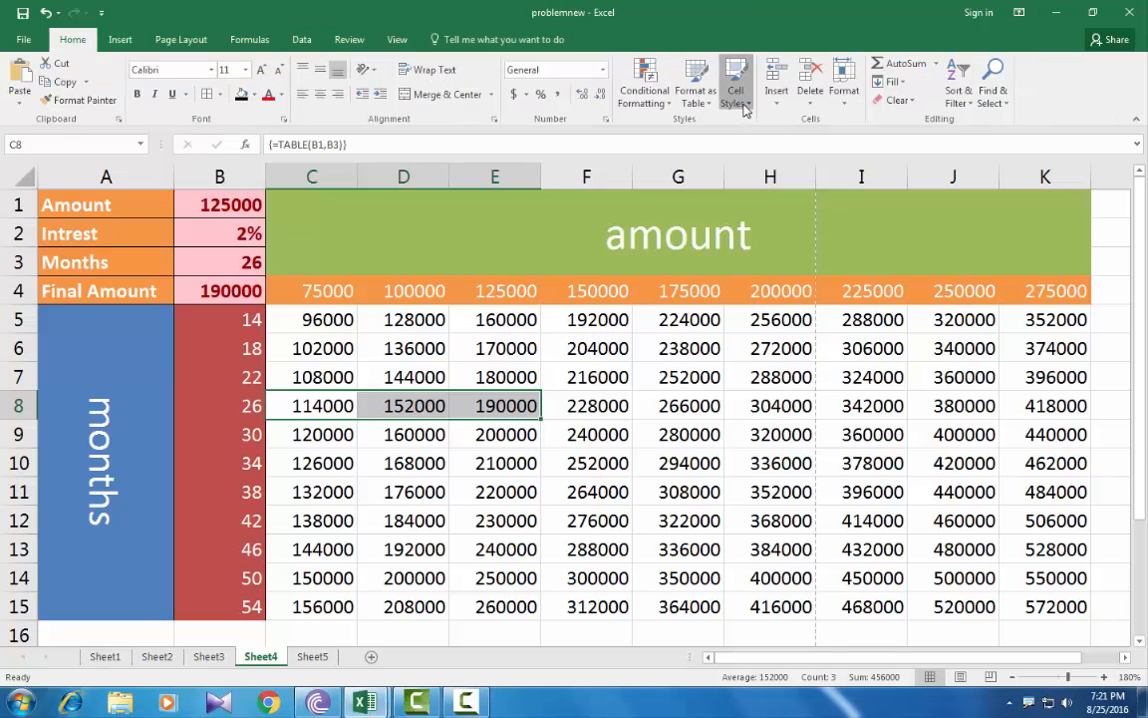
click(729, 138)
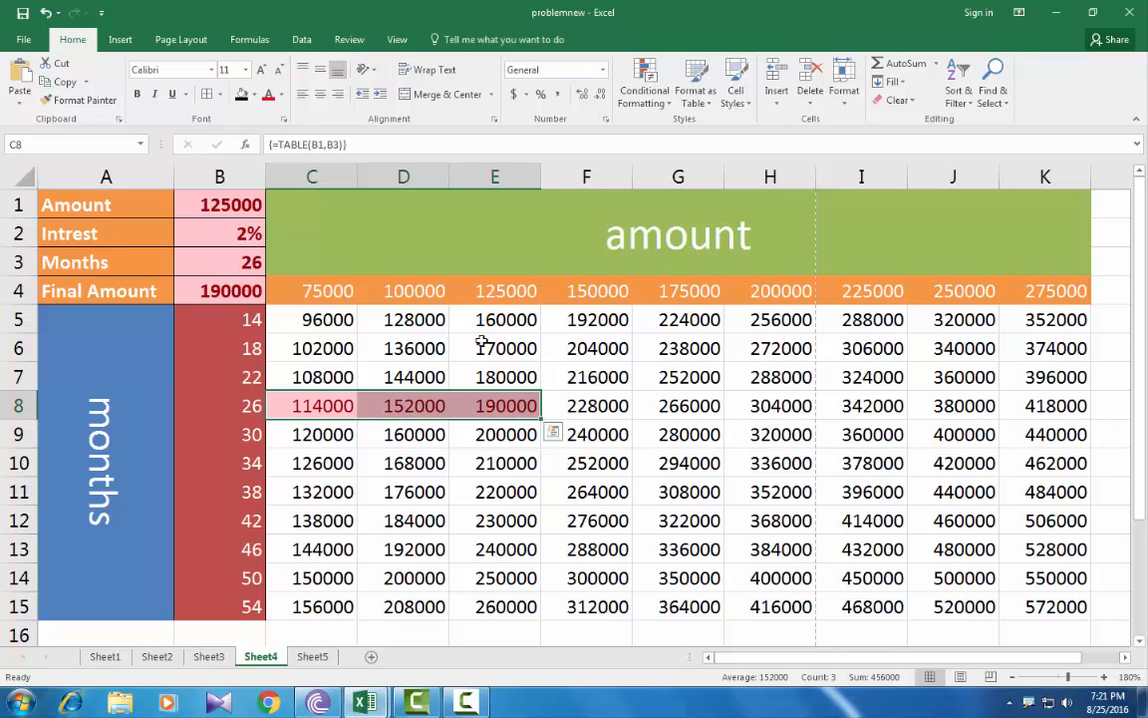
drag(488, 321, 486, 399)
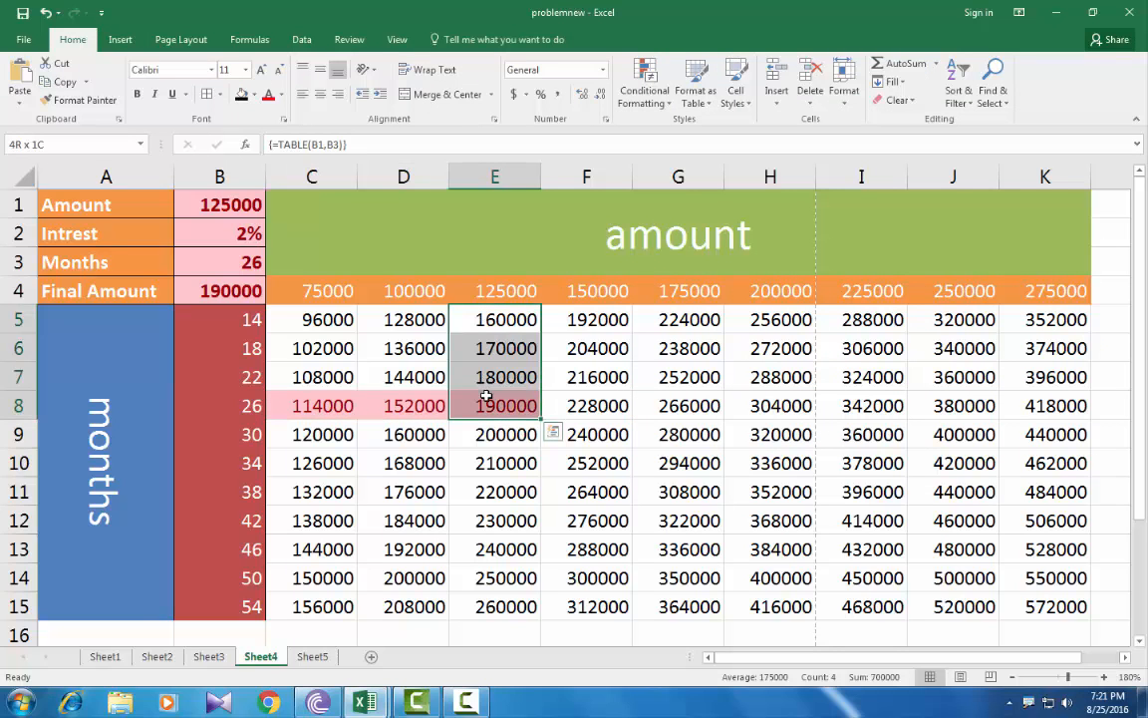
click(736, 95)
click(728, 141)
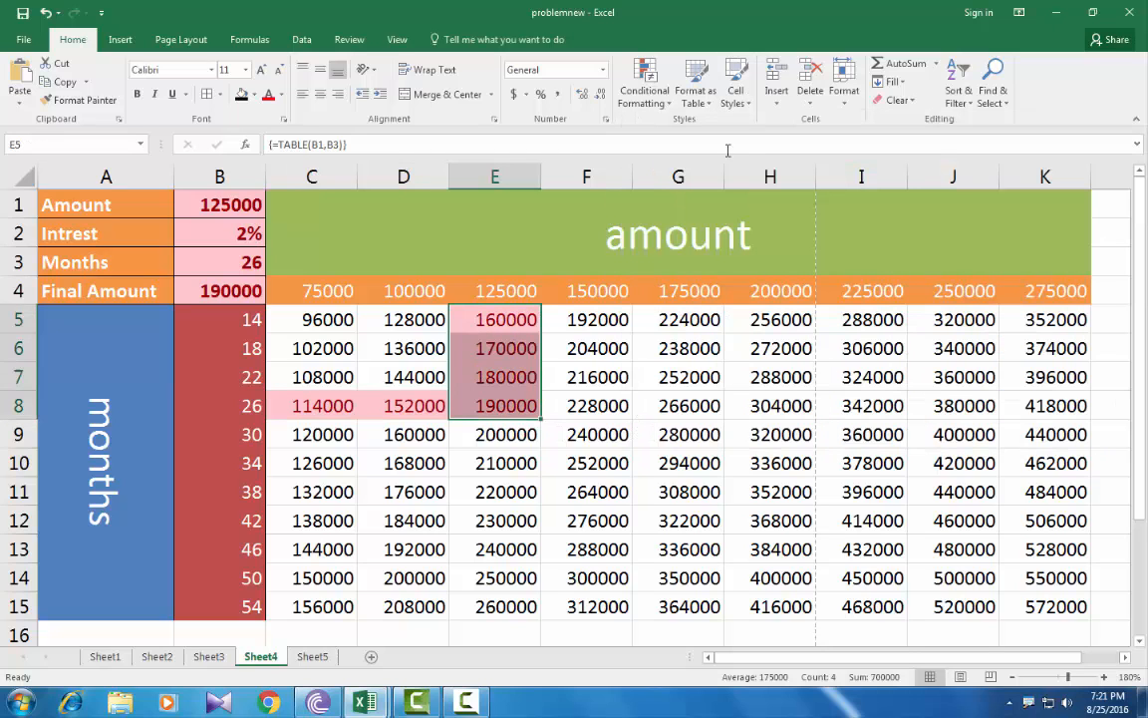
- Apply the Good cell style to the intersecting result in E8
click(495, 401)
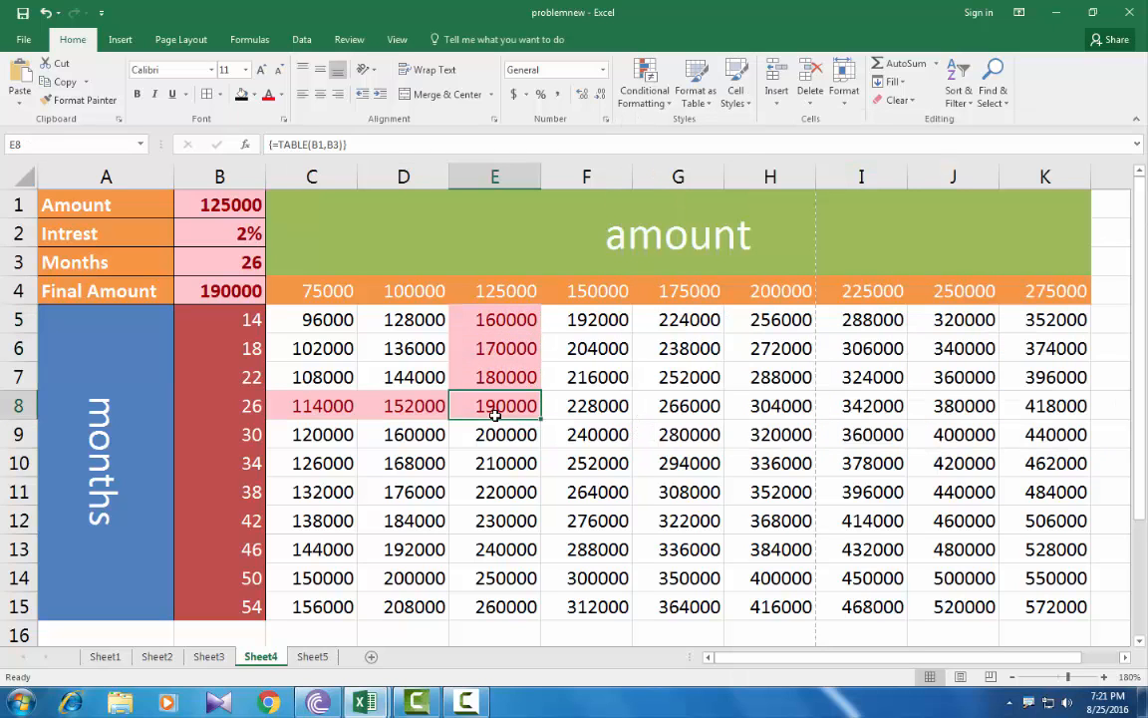
click(736, 97)
click(807, 142)
click(507, 400)
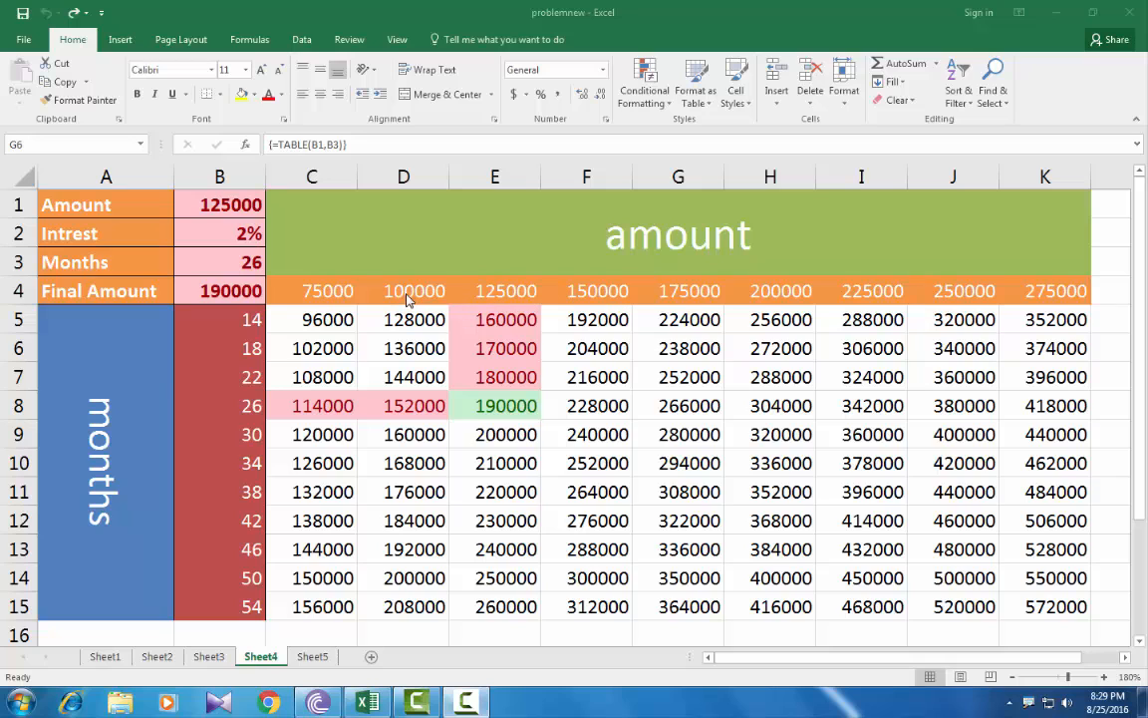
- Change the amount in F4 of the data table's header row to 130000
click(590, 292)
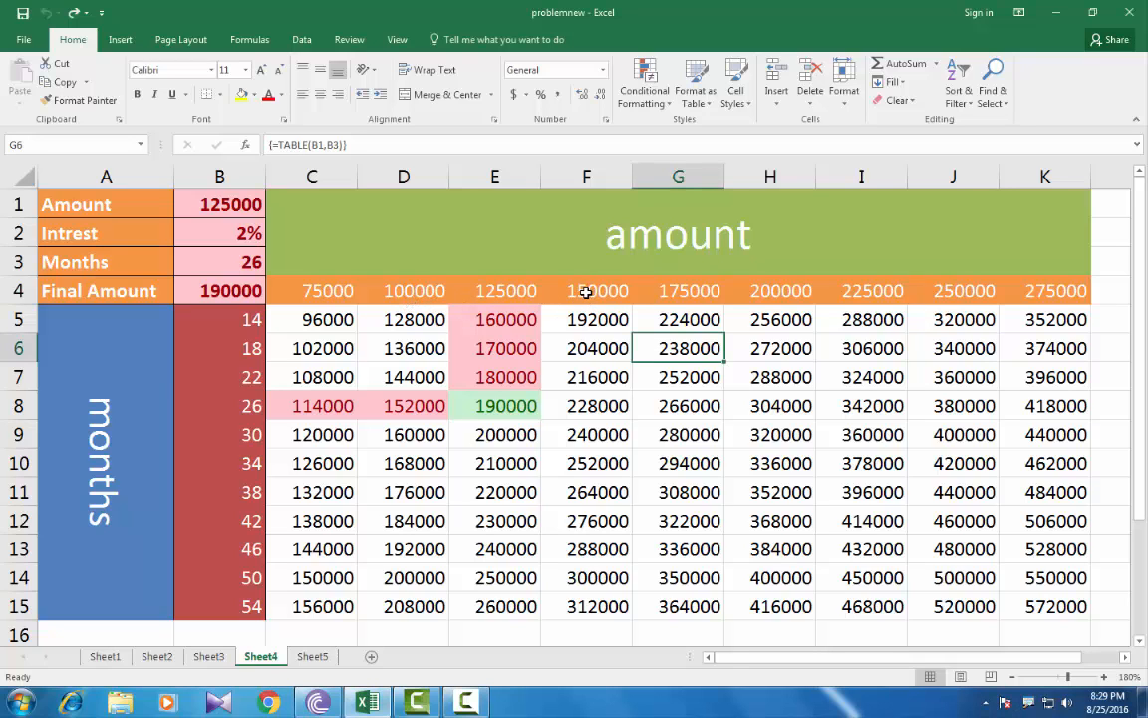
click(586, 292)
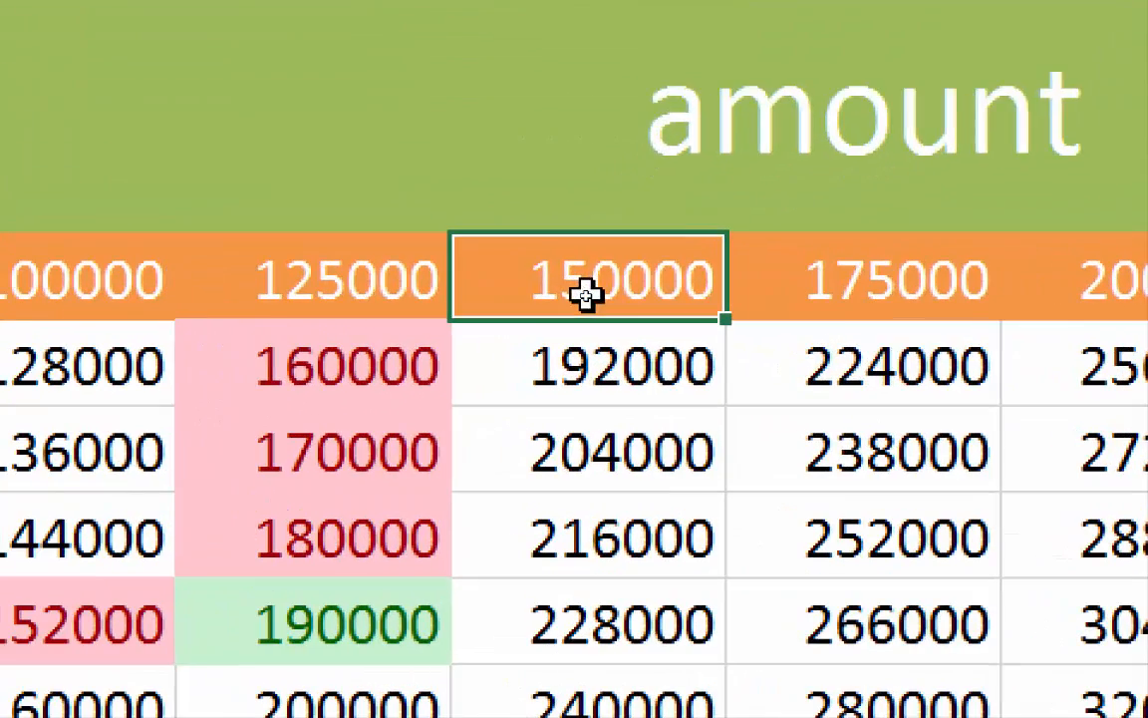
text(1300)
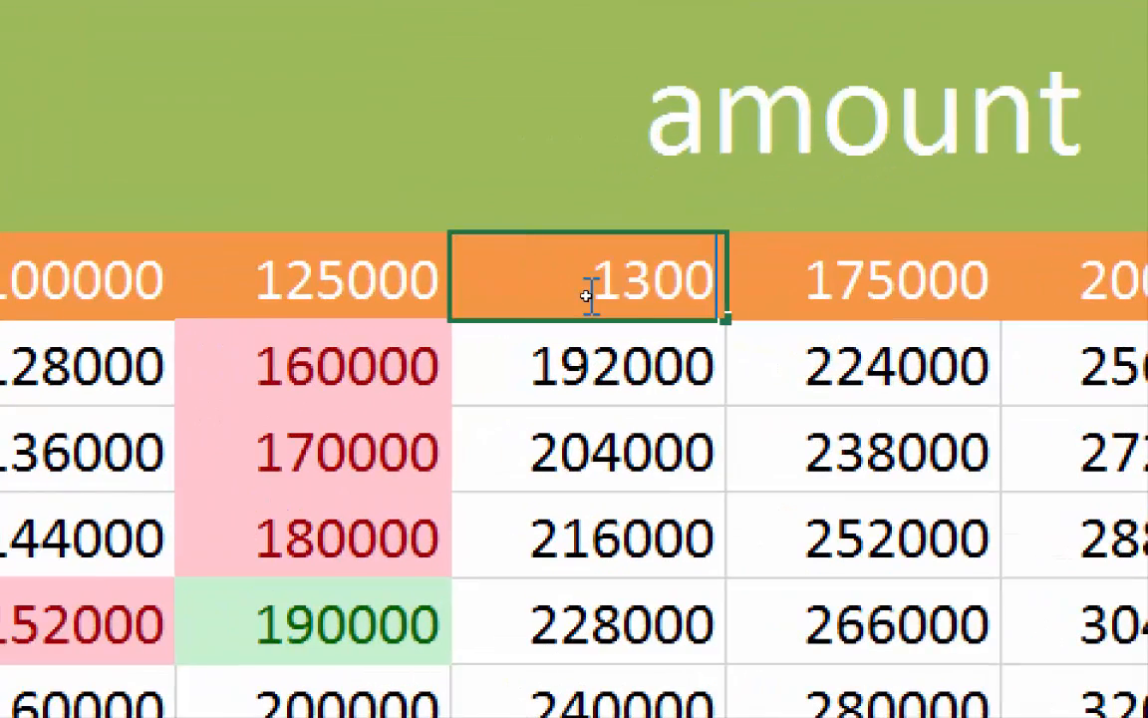
text(00)
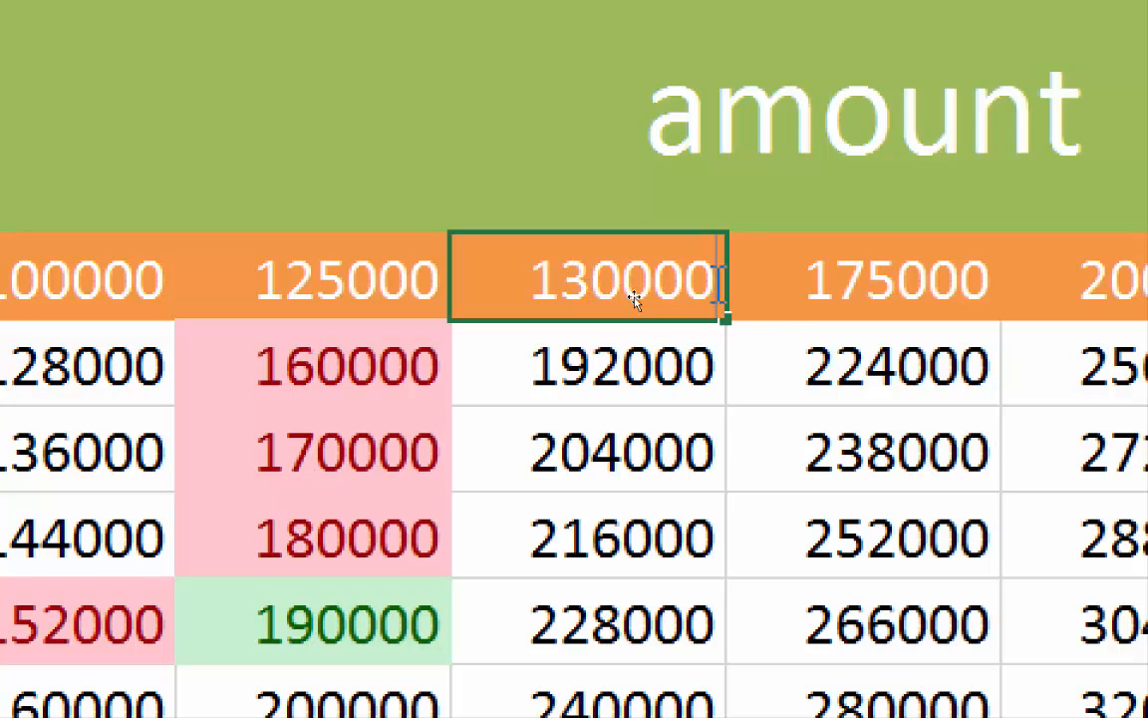
click(864, 286)
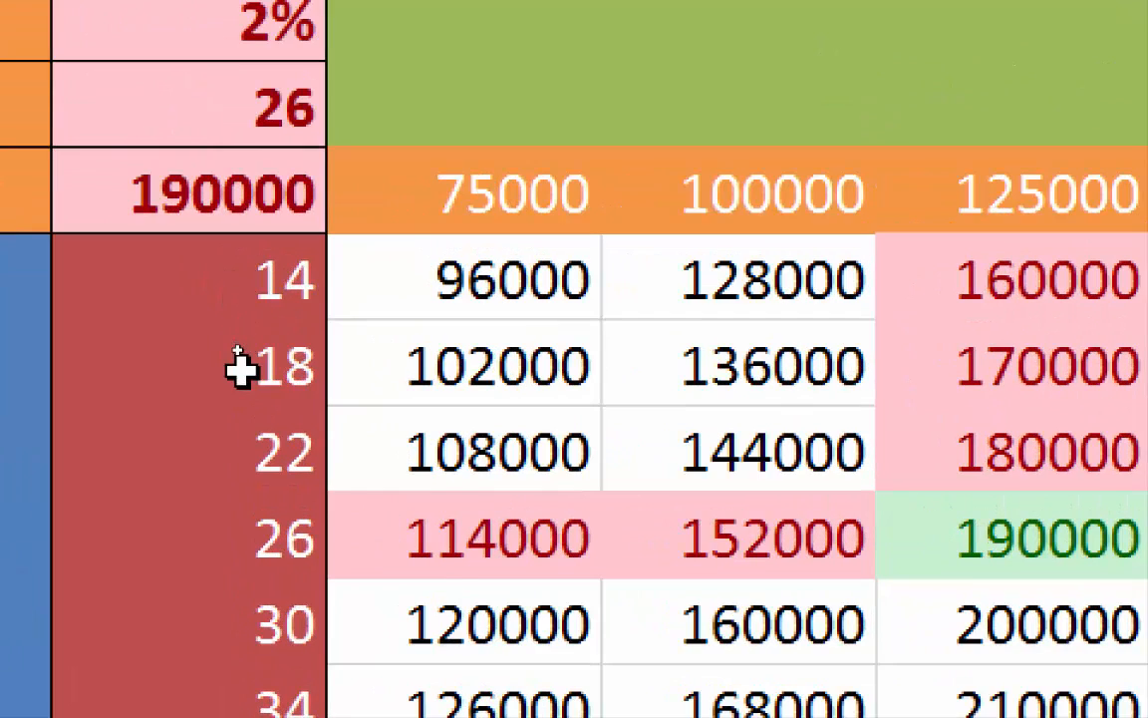
- Set the months value in B6 to 17 and the one in B7 to 20
click(239, 367)
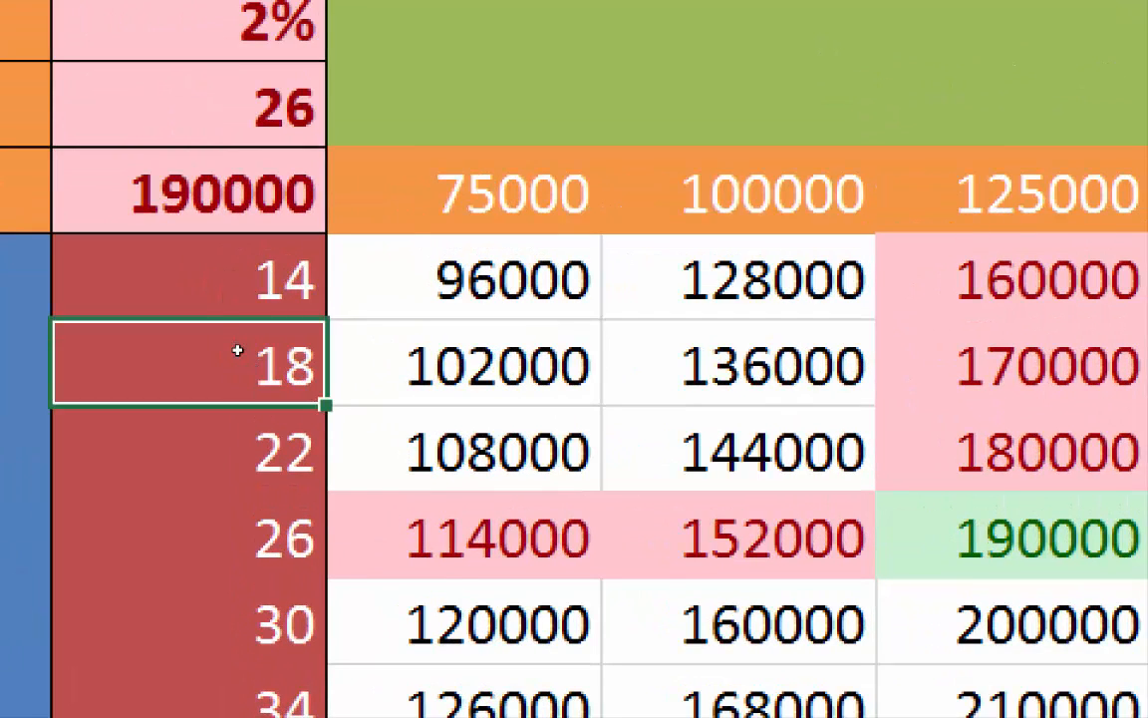
double_click(244, 369)
drag(247, 369, 339, 378)
text(17)
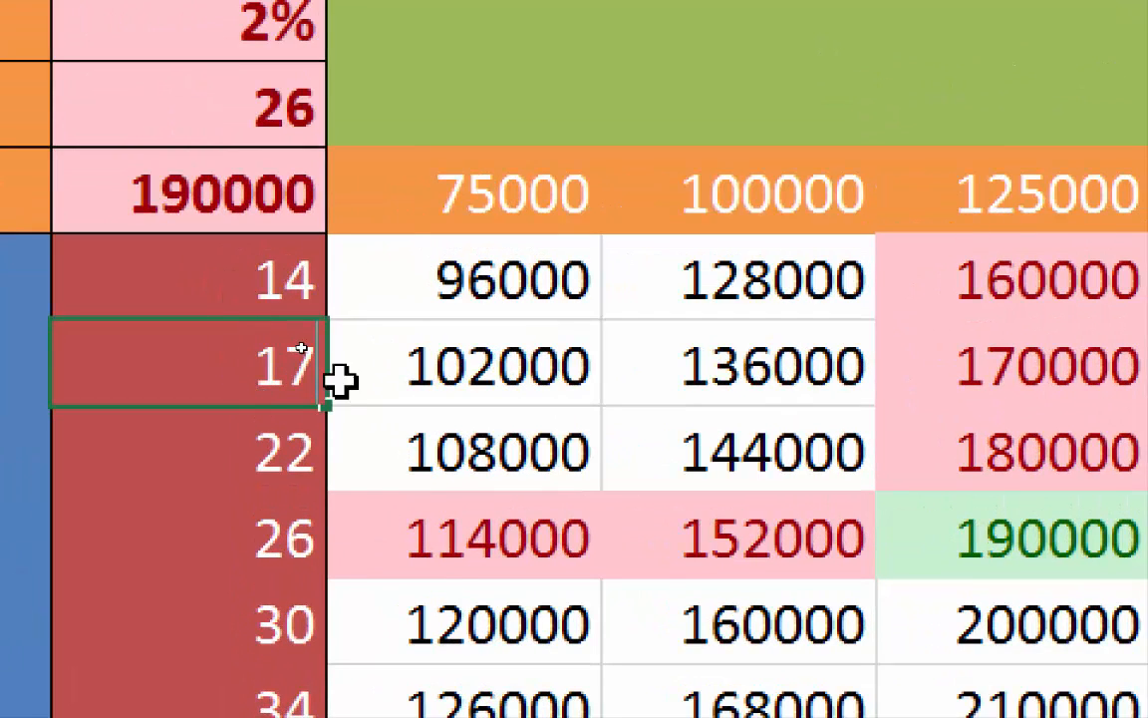
click(450, 367)
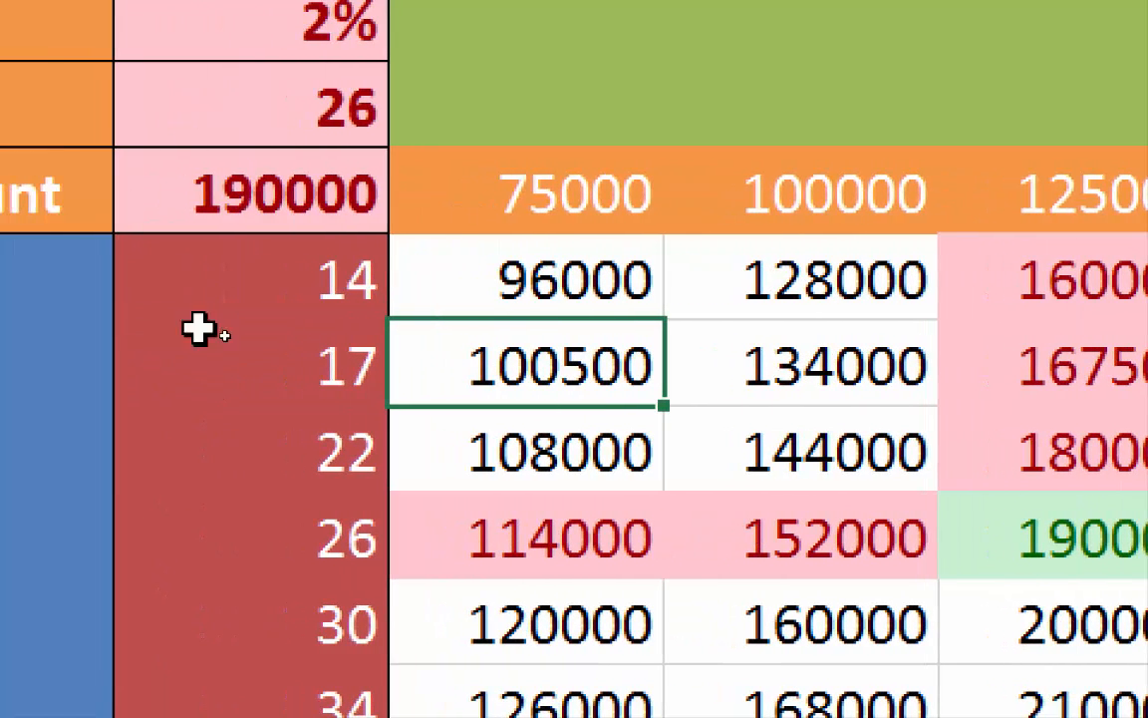
click(285, 452)
text(20)
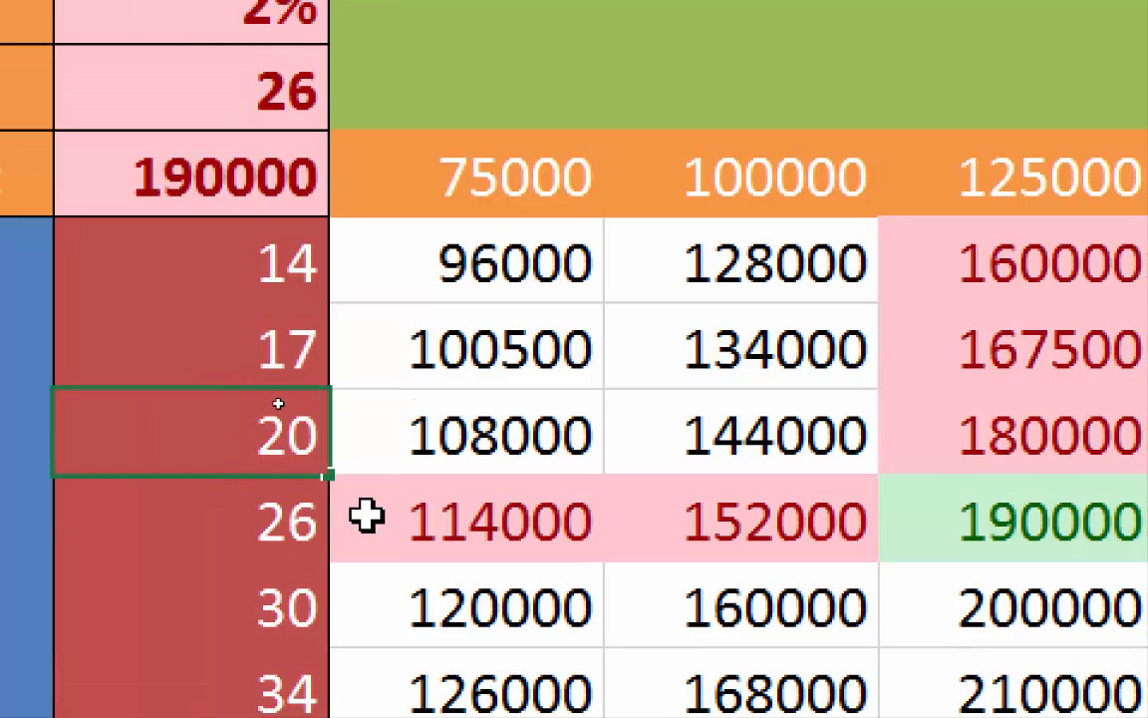
click(369, 515)
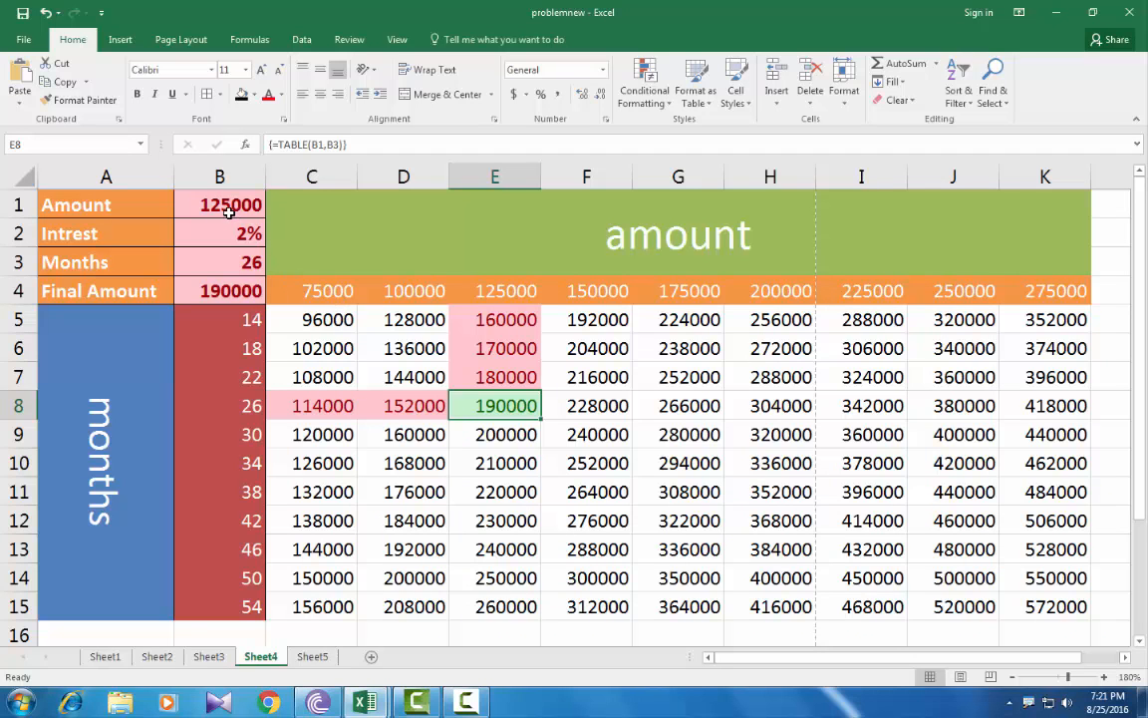
- Create a What-If Analysis data table over B4:M16 on Sheet3 with row input cell $B$2 and column input cell $B$3
click(209, 657)
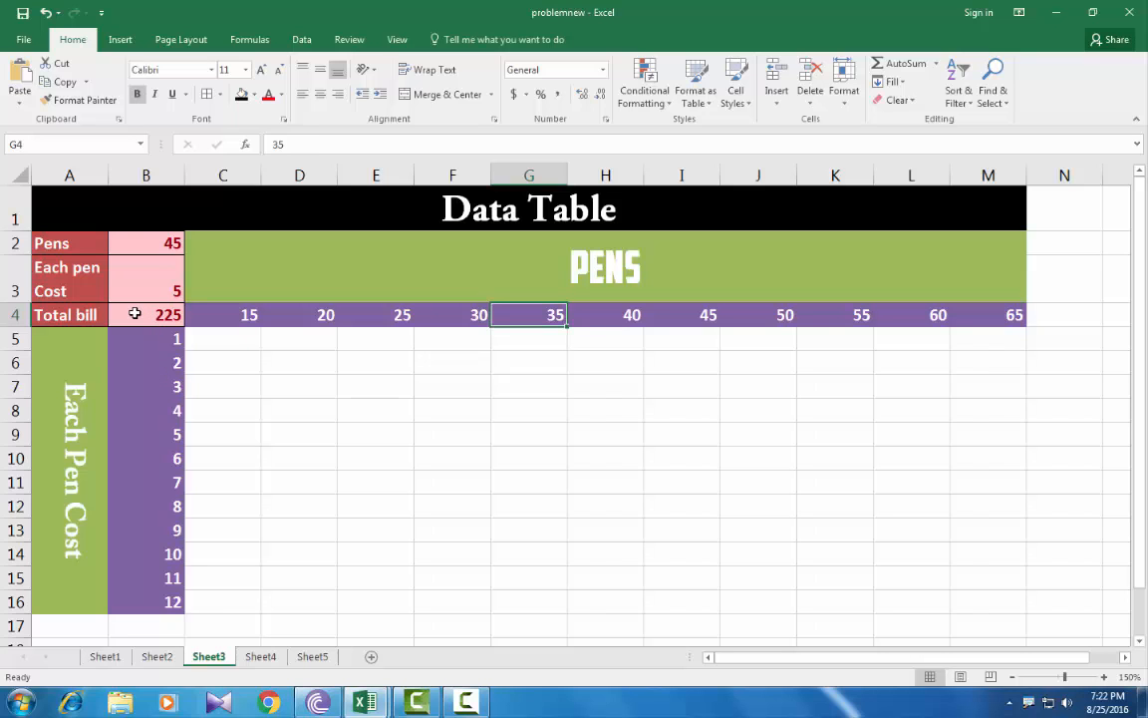
drag(135, 314, 976, 604)
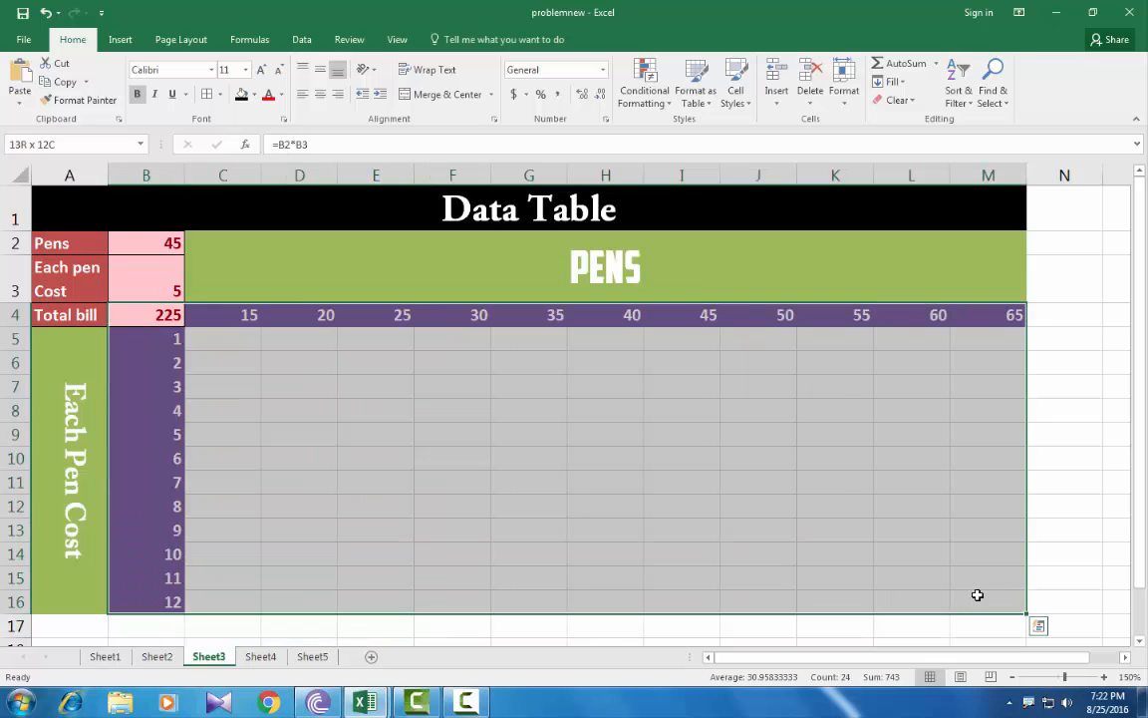
click(302, 40)
click(903, 104)
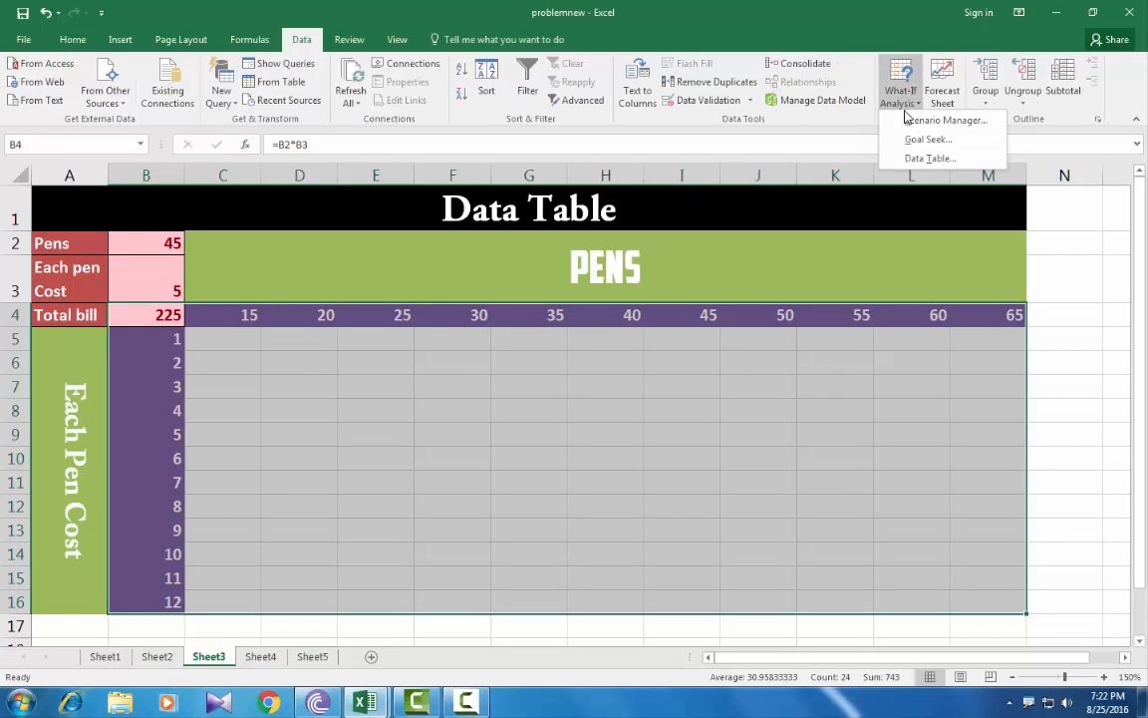
click(918, 159)
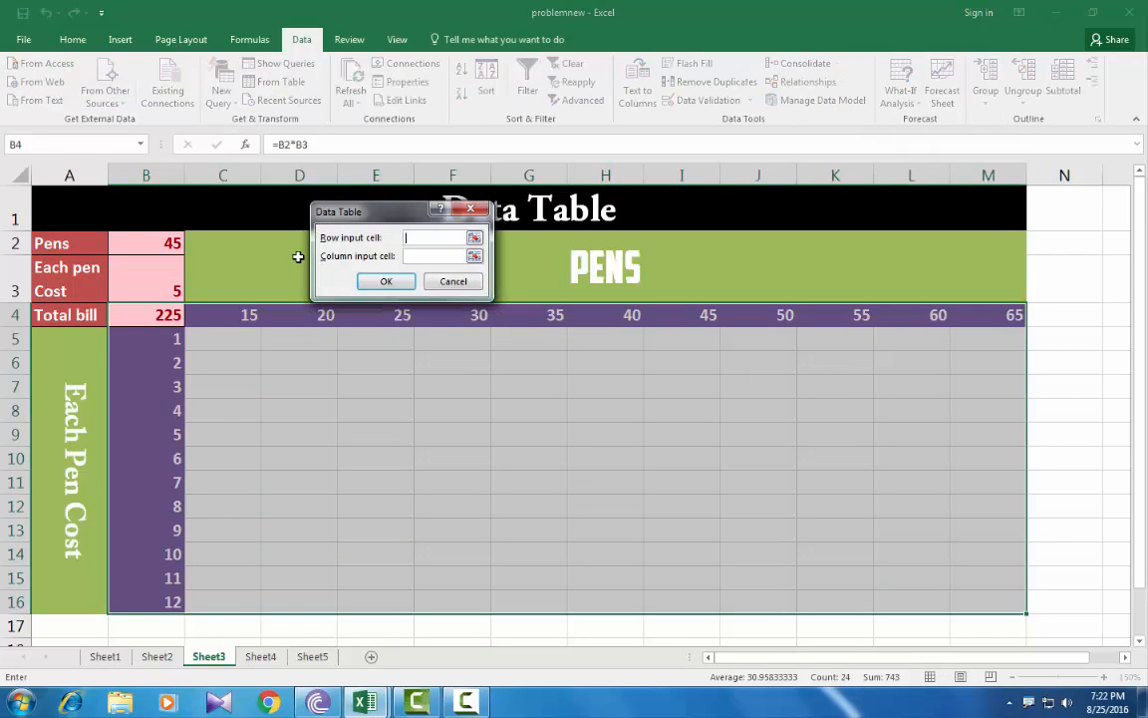
click(149, 244)
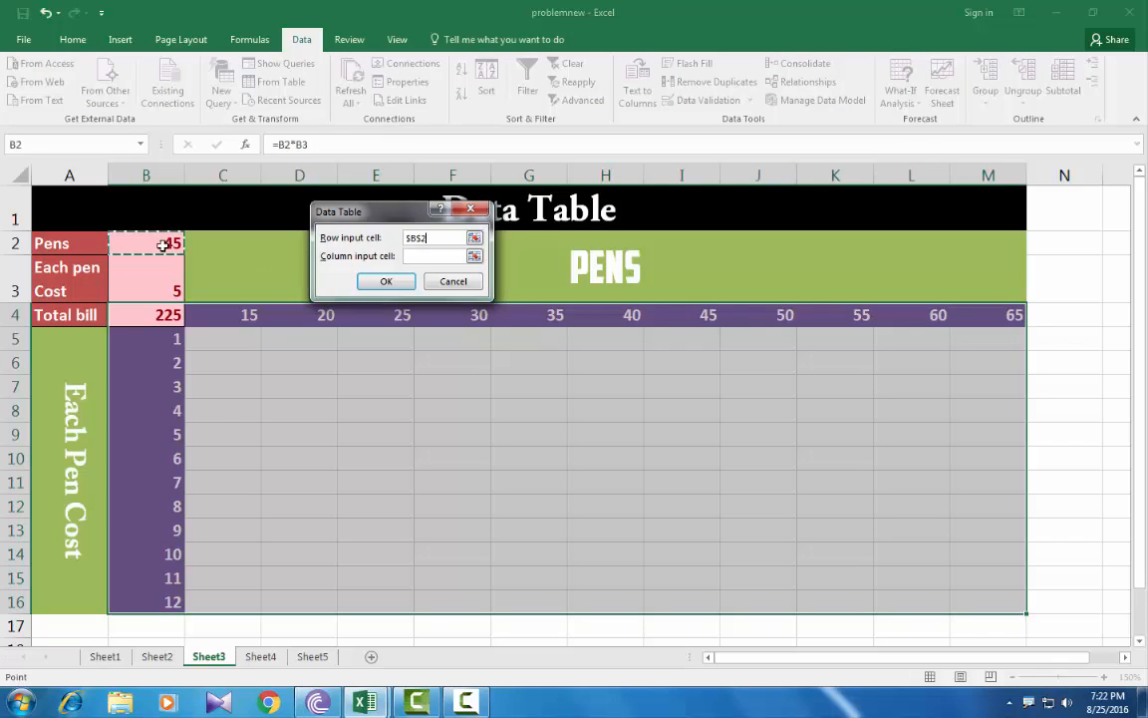
click(439, 257)
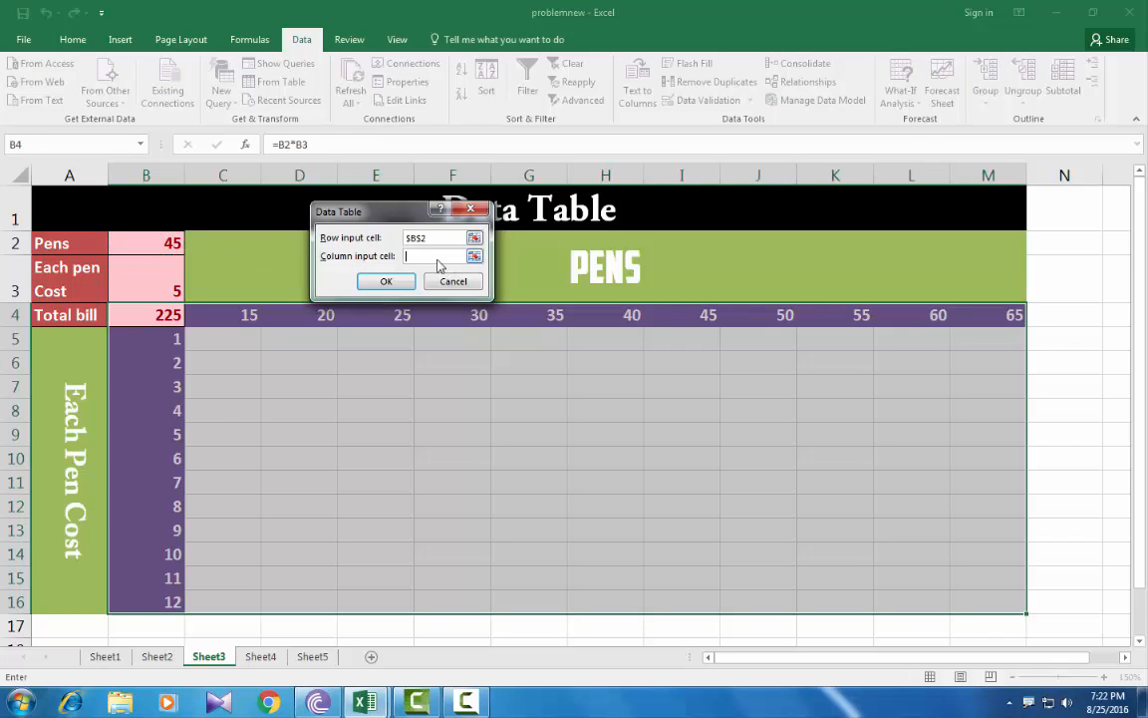
click(150, 286)
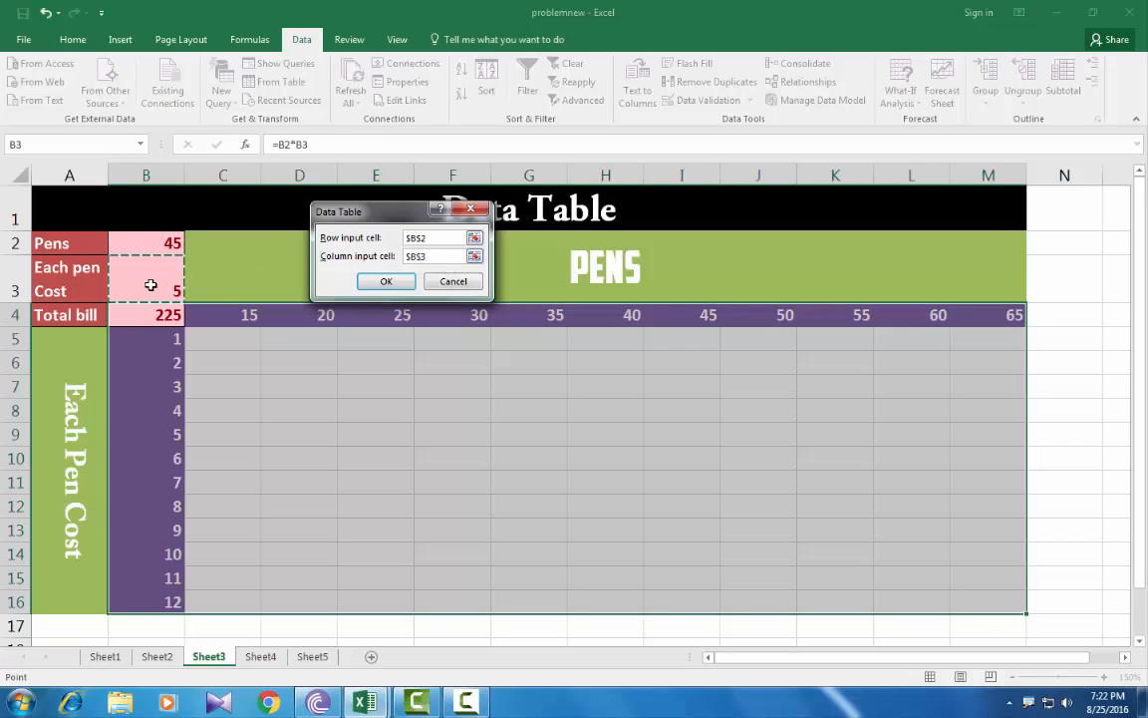
click(385, 281)
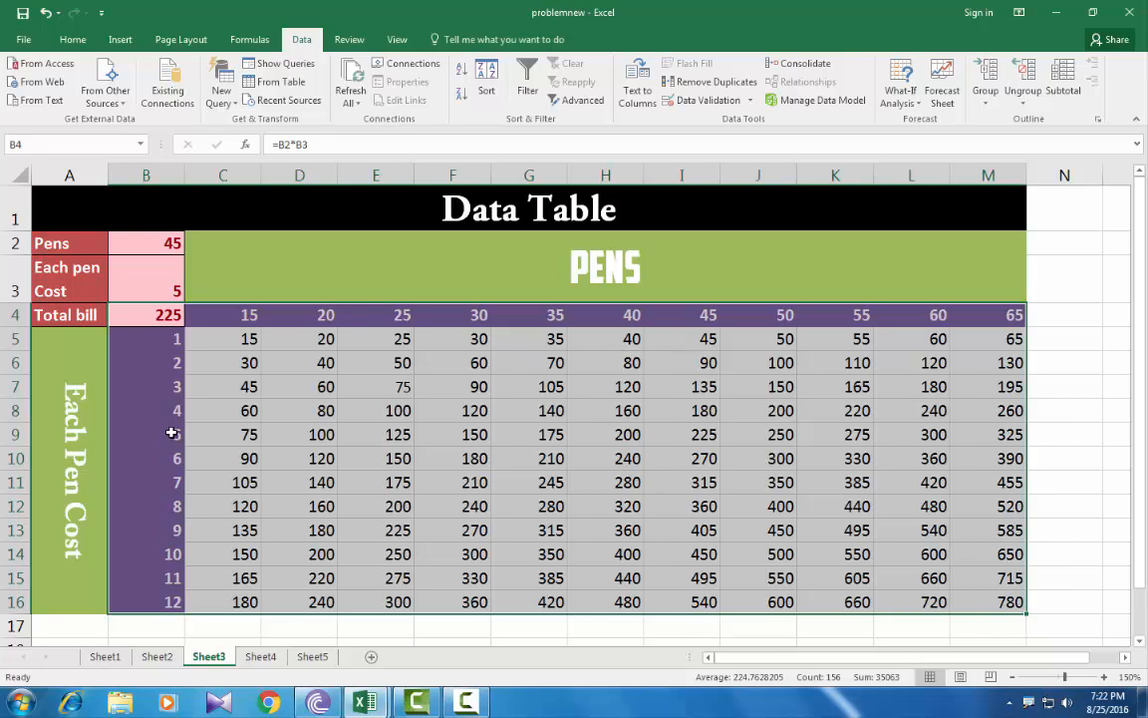
click(203, 427)
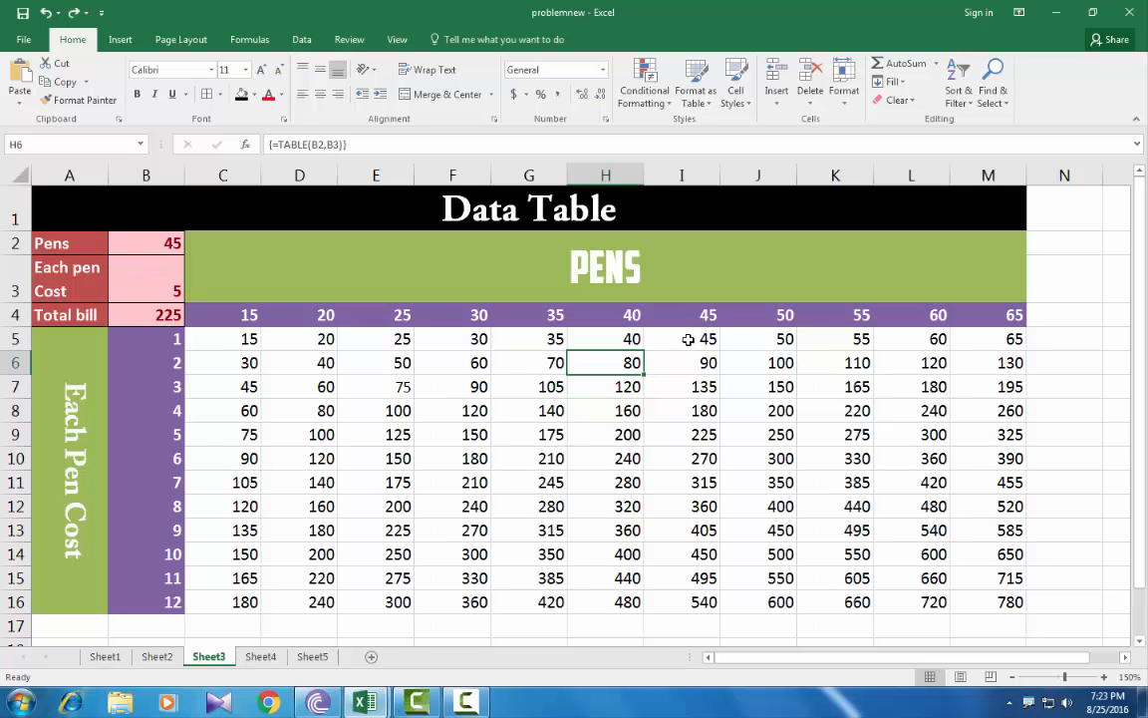
- Apply the Accent2 cell style to the pen data table results in I5:I9 and C9:I9
drag(688, 340, 697, 430)
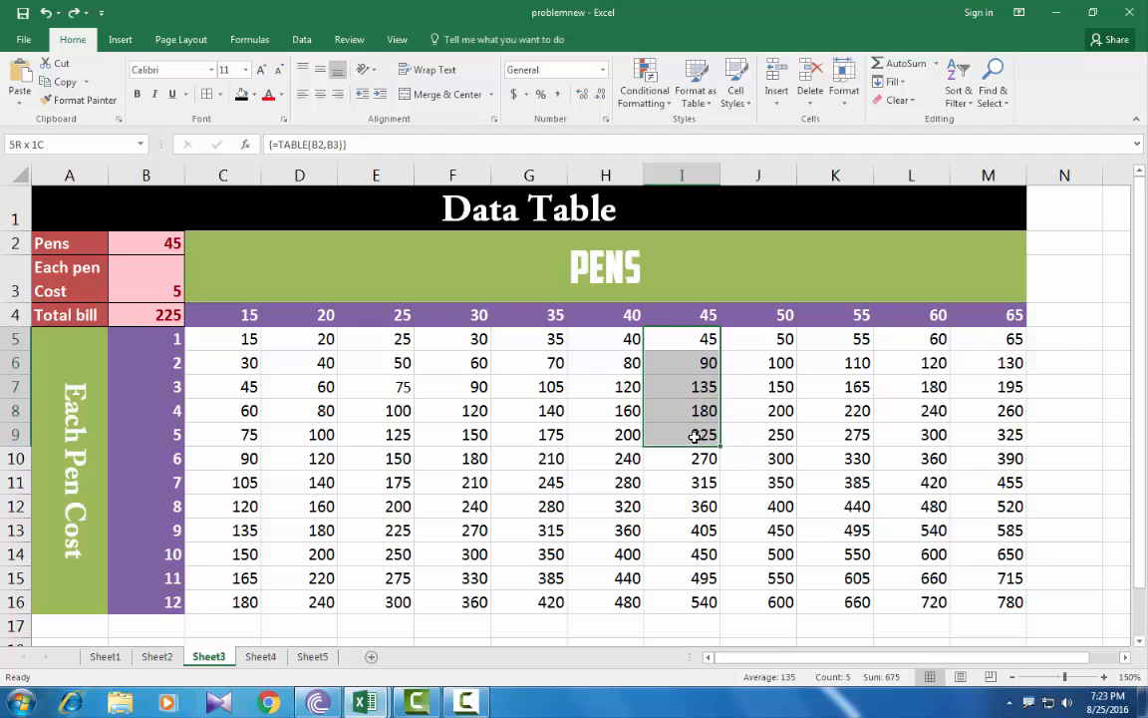
click(735, 92)
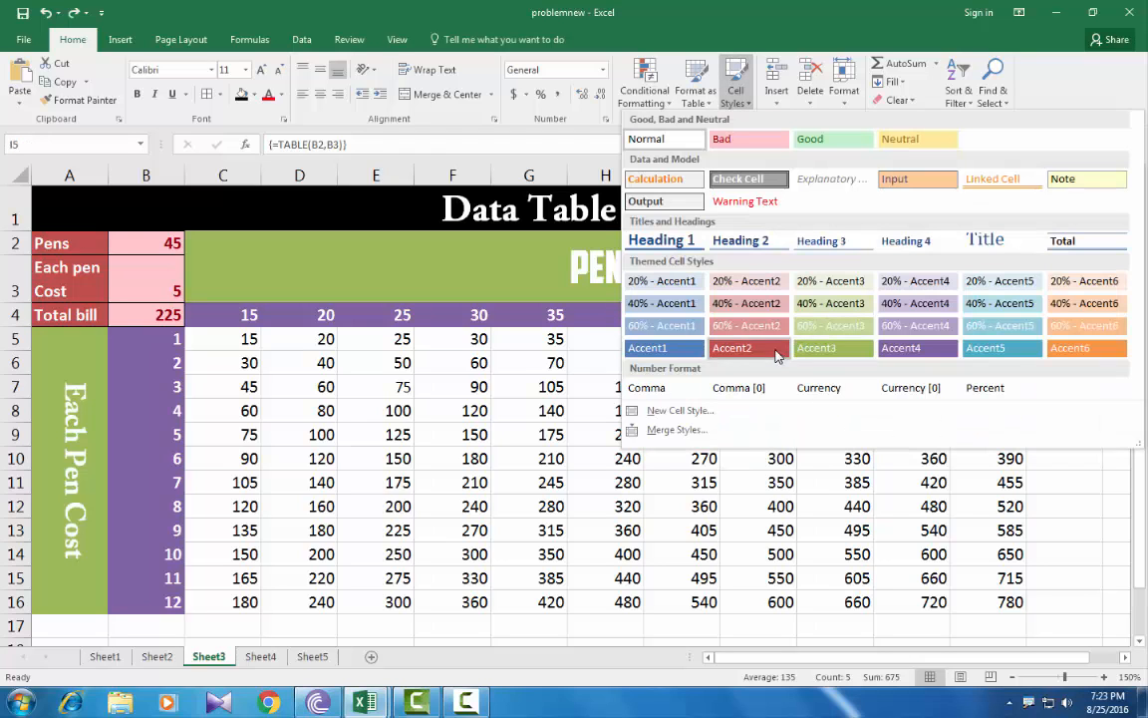
click(778, 356)
drag(225, 434, 693, 441)
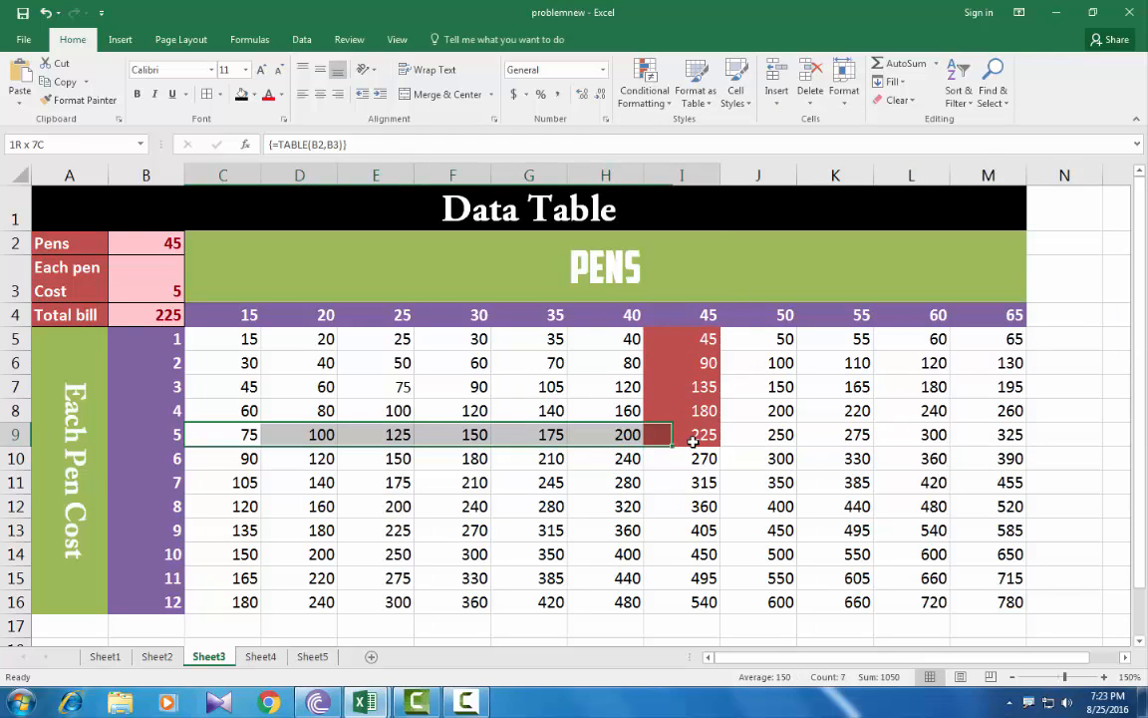
click(736, 92)
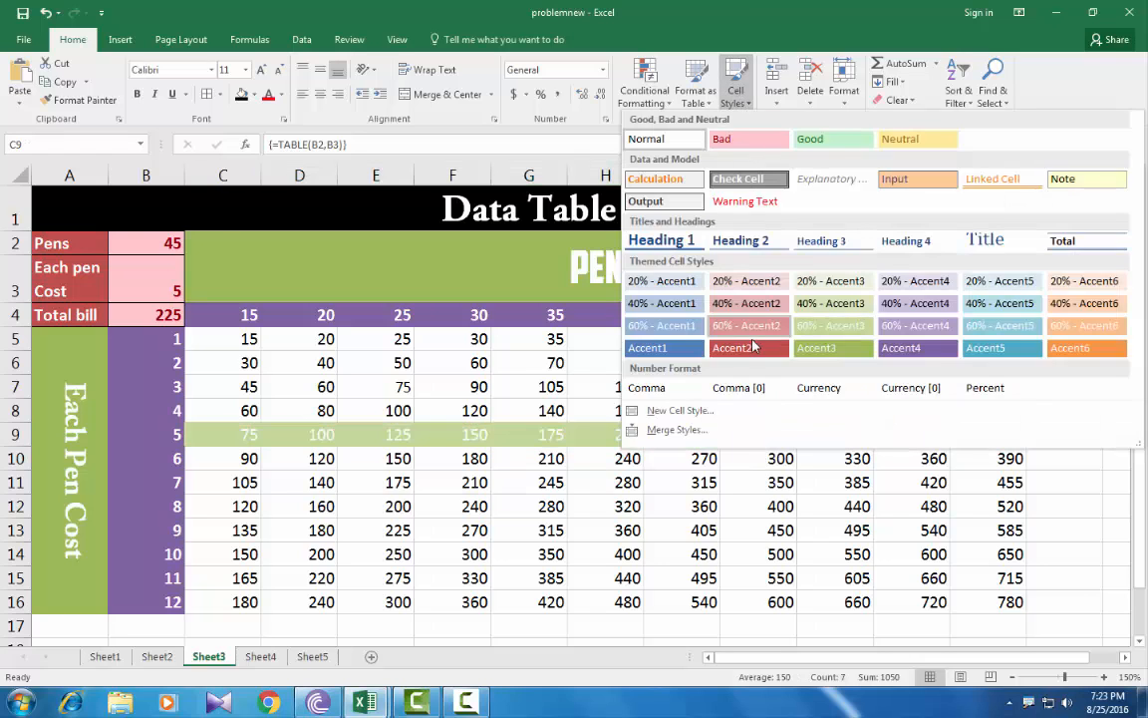
click(748, 347)
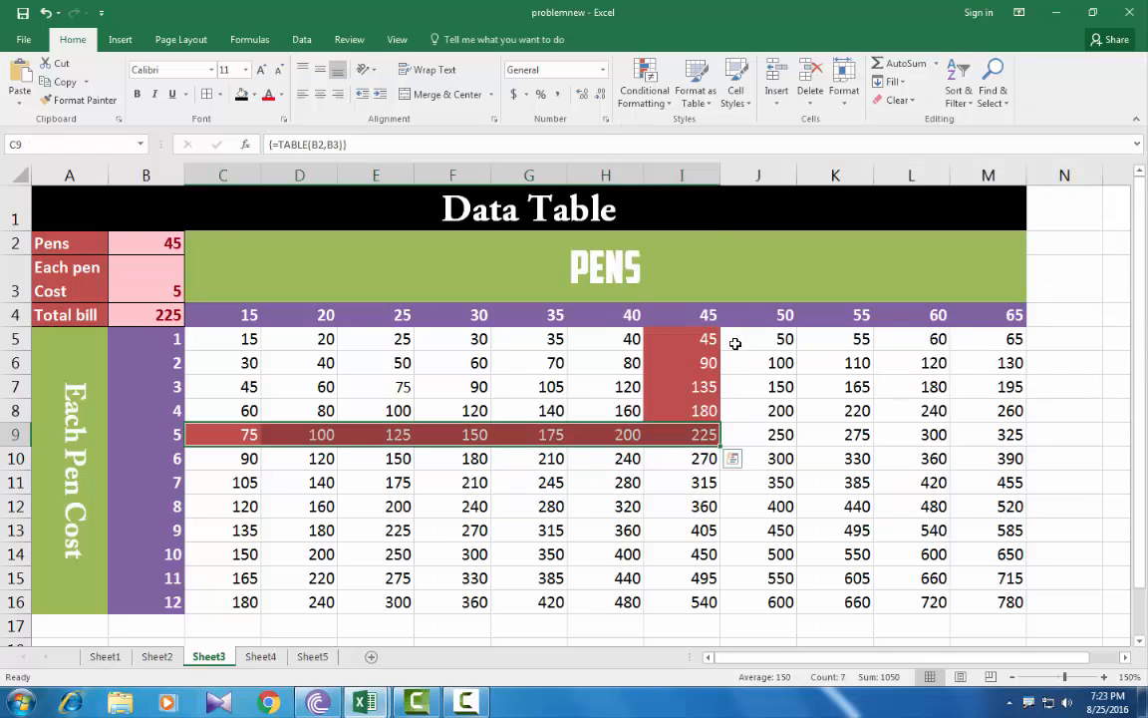
click(700, 435)
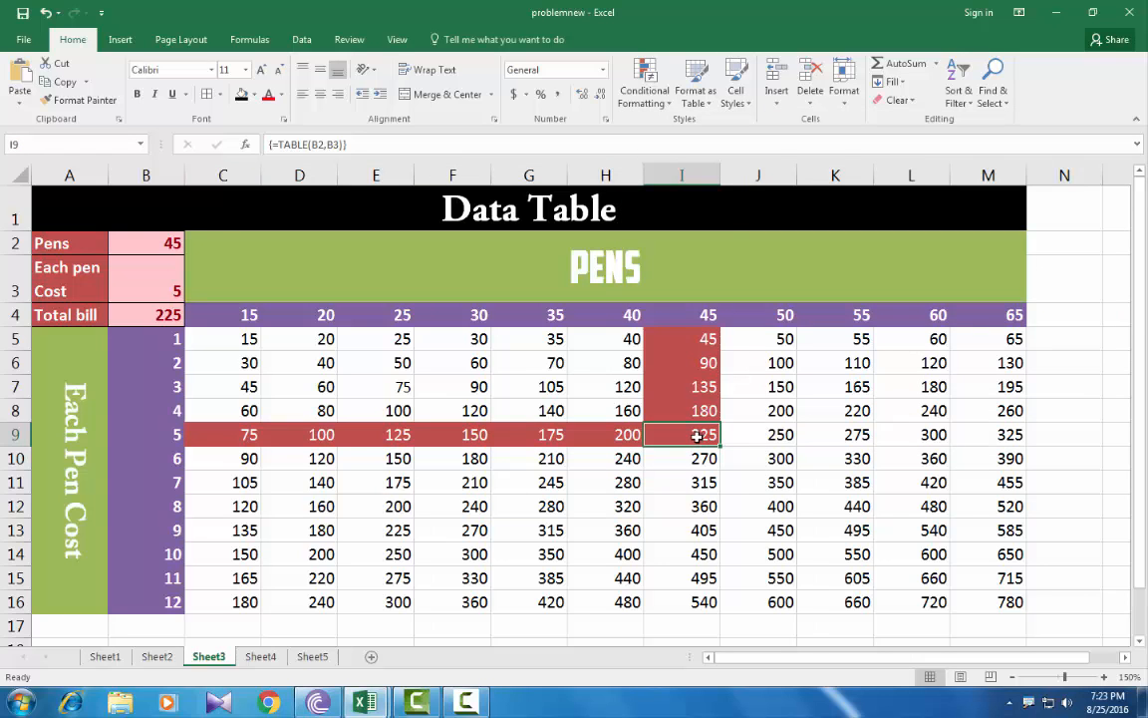